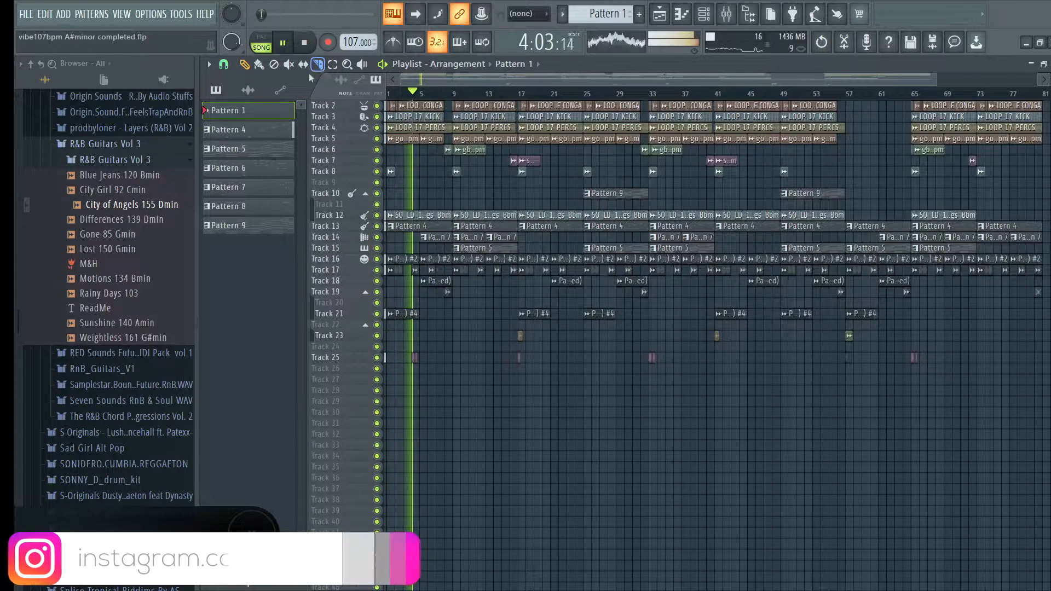
Collapse the Rnb library, 4. new2022 and Packs folders in the browser
scroll(104, 189, up, 7)
click(99, 135)
scroll(104, 199, up, 7)
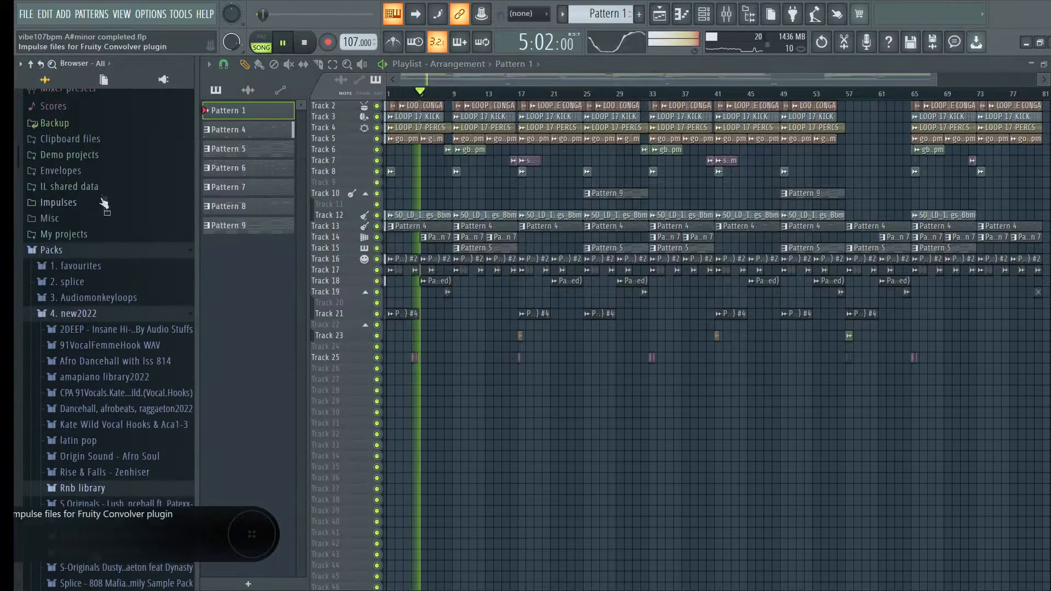
click(110, 313)
click(102, 251)
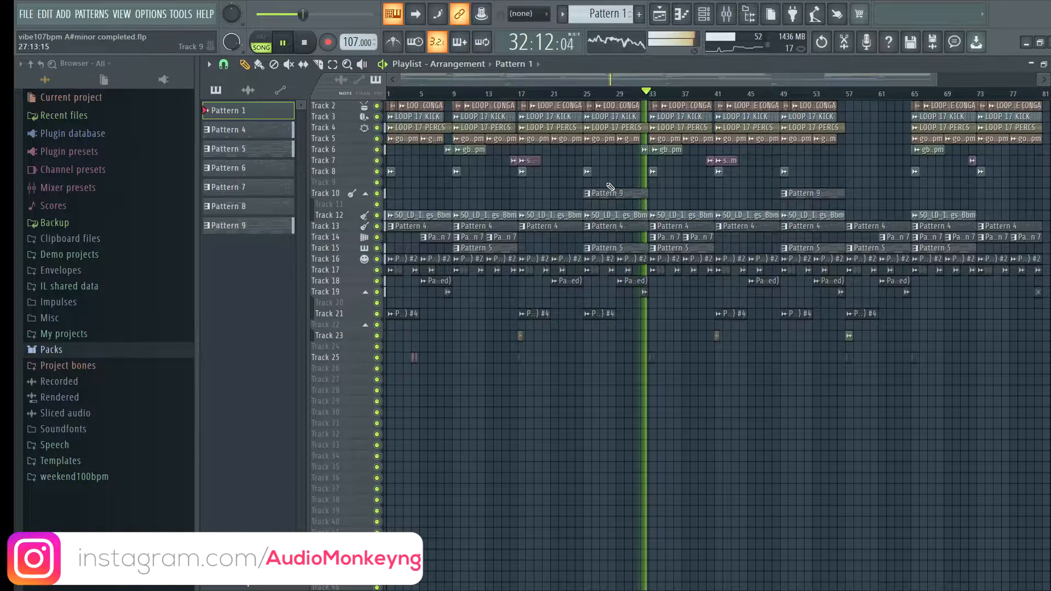
Stop playback, enlarge the playlist tracks and solo Track 12 with the guitar pluck loop
key(space)
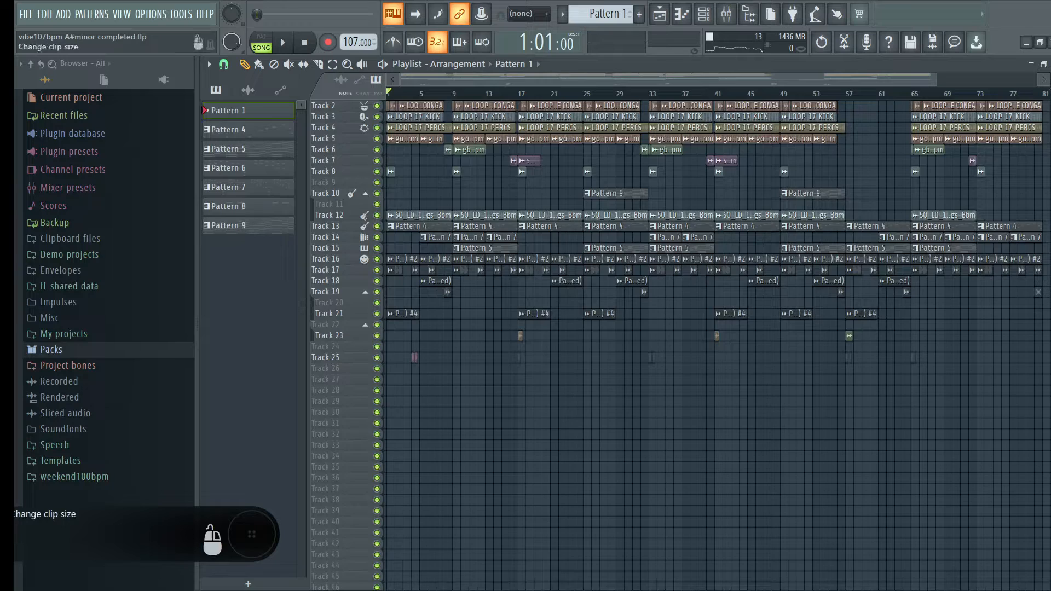
scroll(718, 345, up, 4)
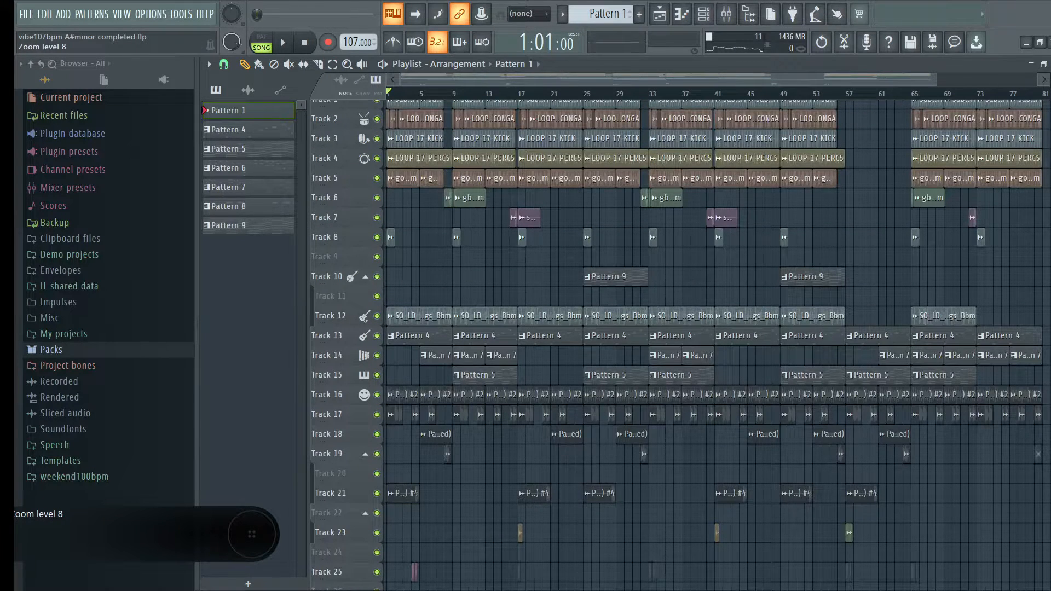
scroll(643, 206, up, 1)
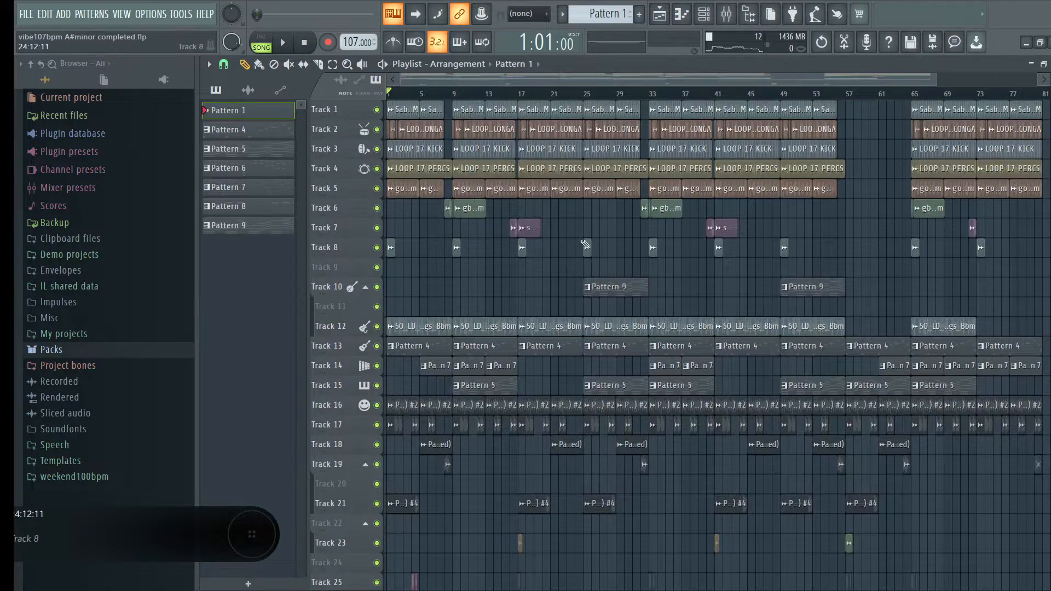
right_click(378, 327)
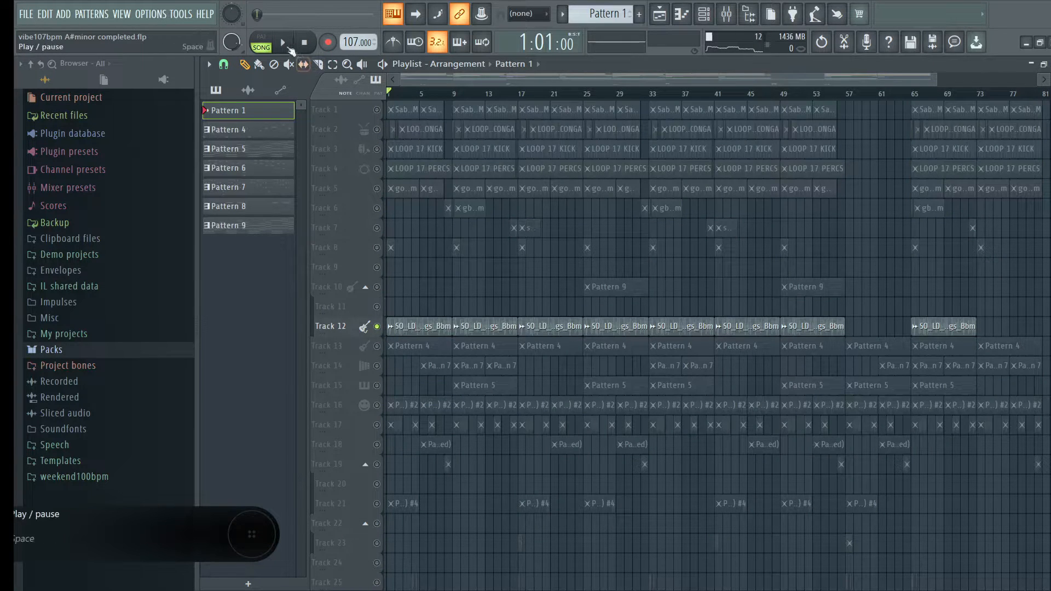
Open the guitar pluck clip's channel settings and its mixer track, and stop playback
click(422, 324)
click(422, 323)
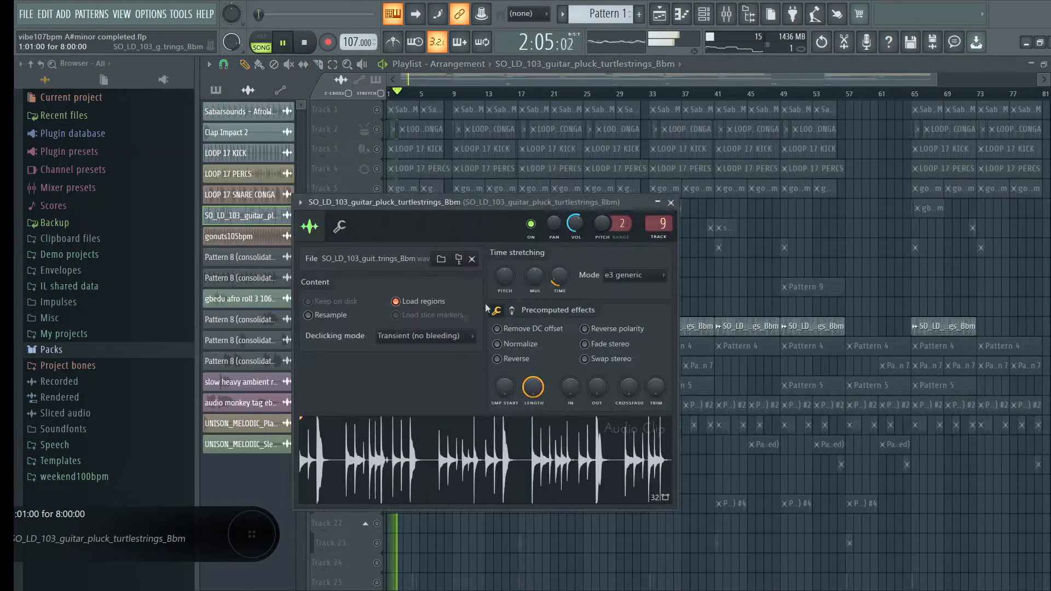
click(726, 15)
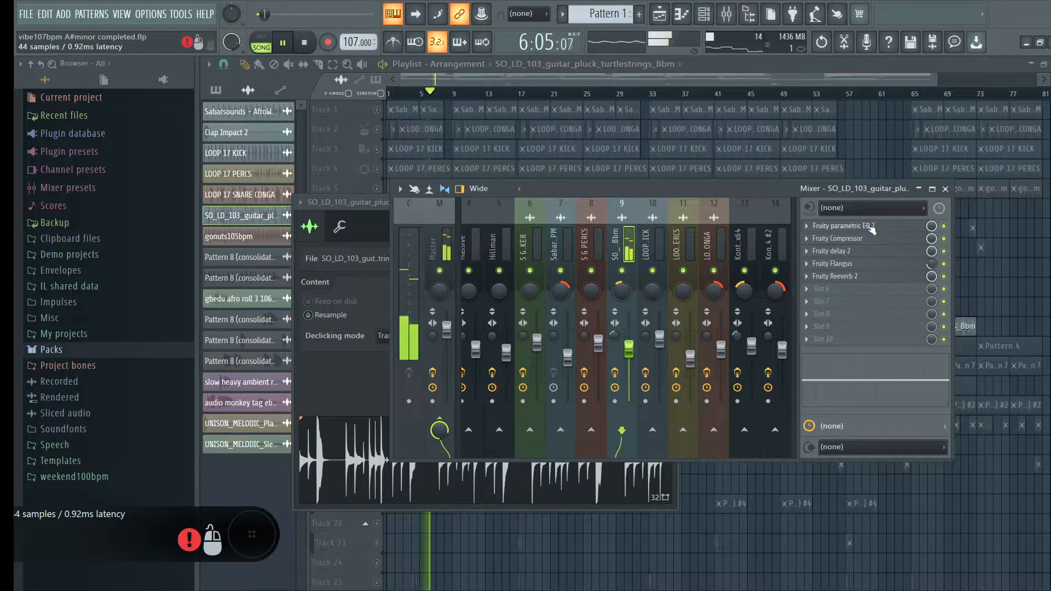
key(space)
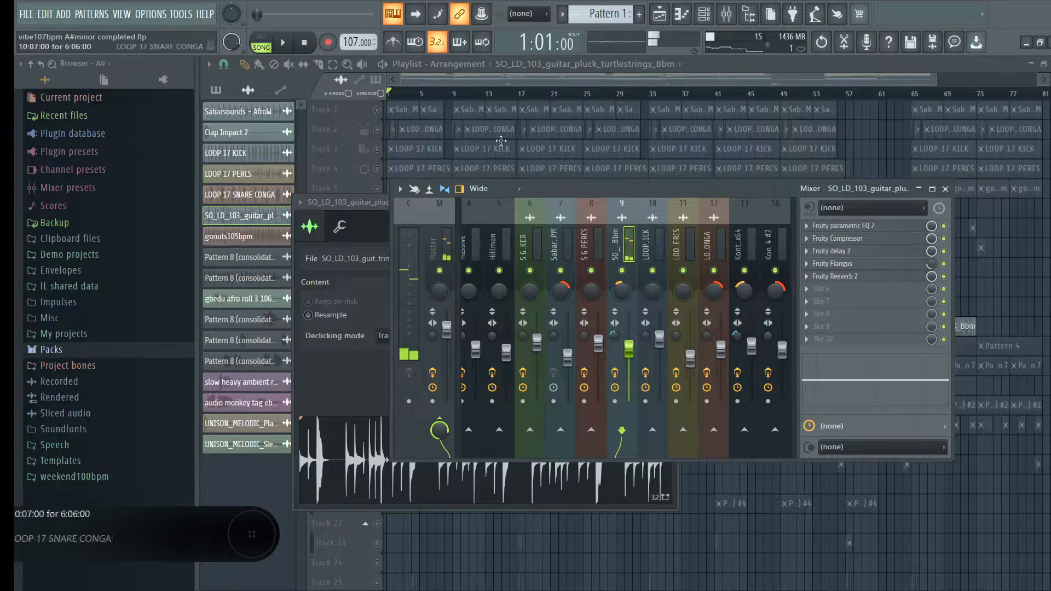
Examine the guitar pluck's parametric EQ 2, Compressor, delay 2, Flangus and Reeverb 2 settings, then close all windows
click(851, 227)
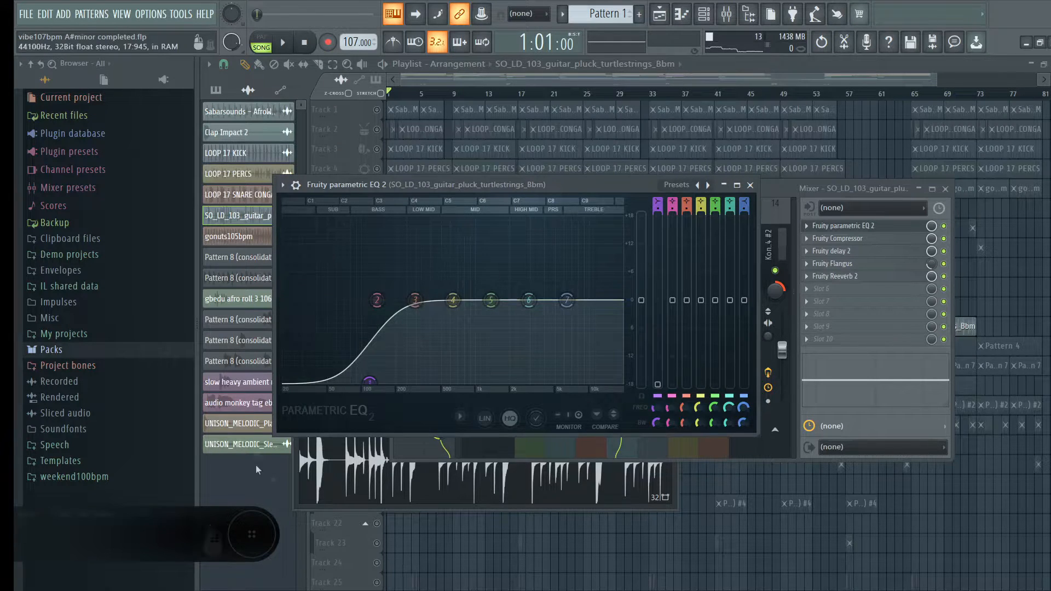
click(750, 185)
click(843, 239)
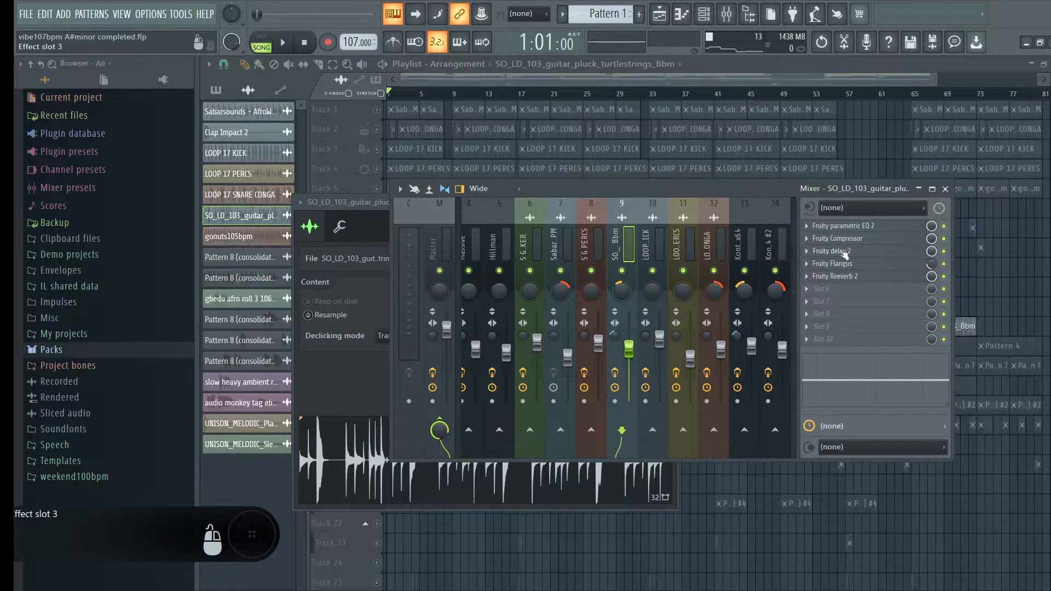
click(850, 251)
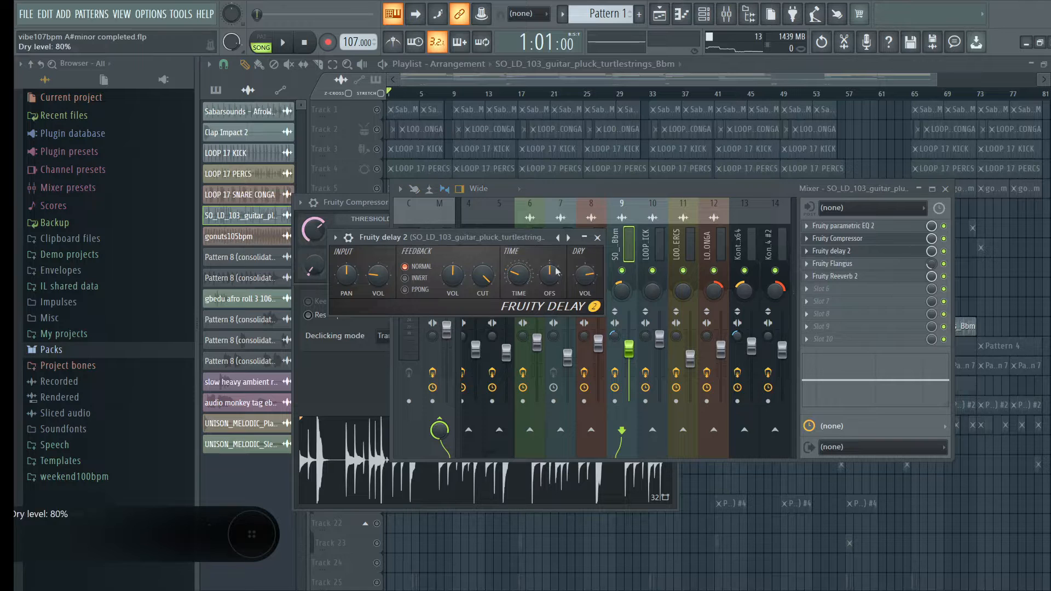
click(868, 265)
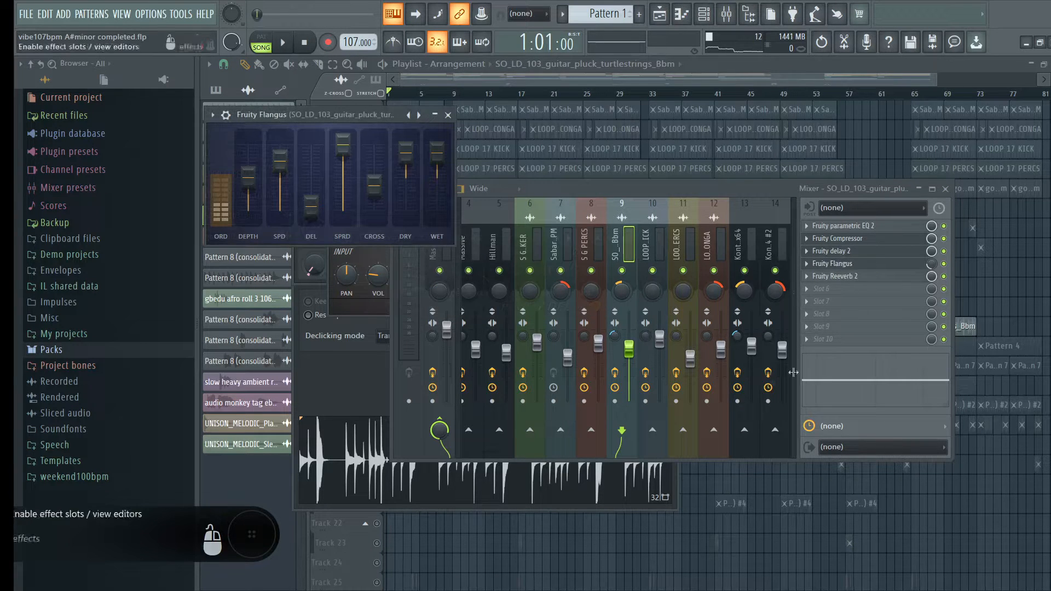
click(448, 115)
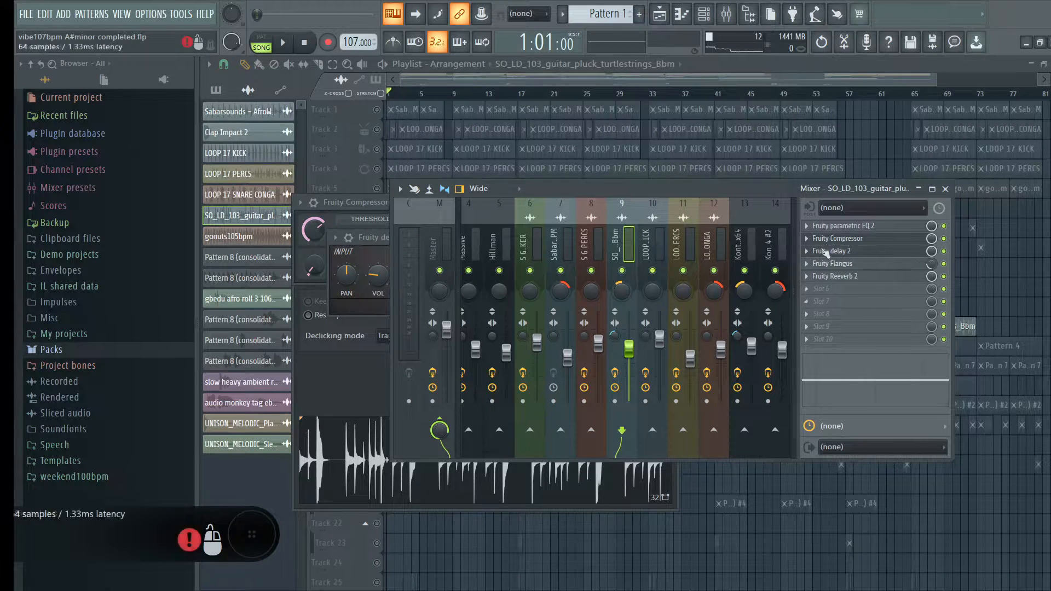
click(873, 277)
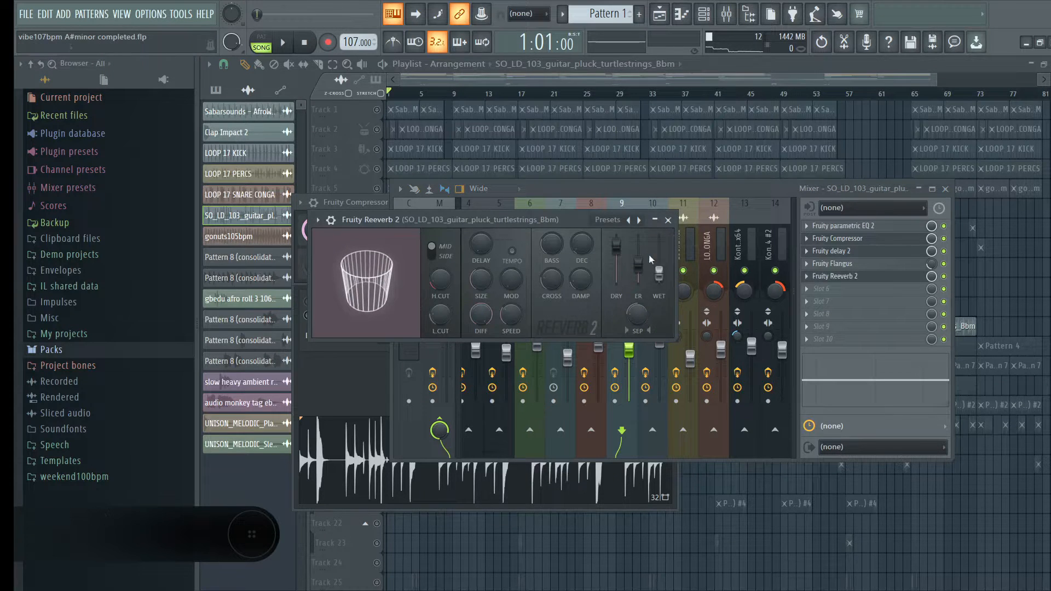
click(675, 214)
key(F12)
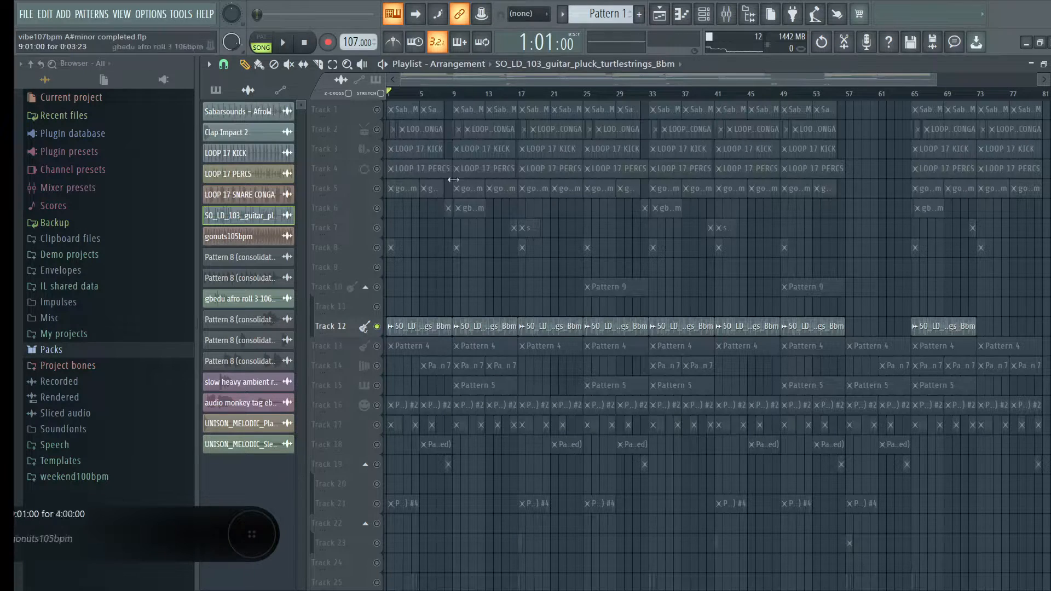
Unmute the Sabarsounds loop on Track 1 and audition it together with the guitar pluck
scroll(464, 98, up, 3)
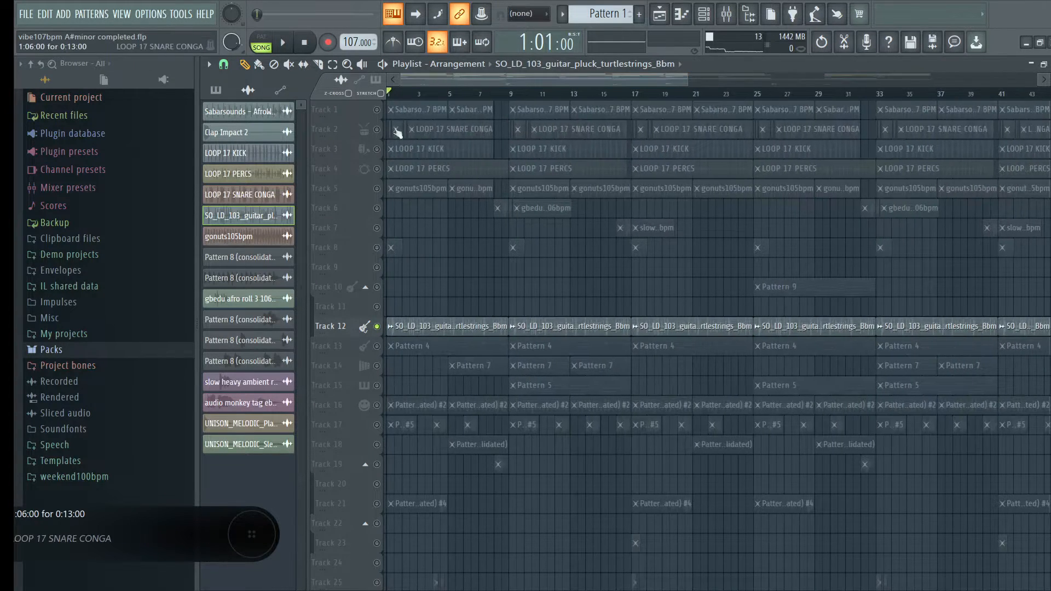
click(377, 109)
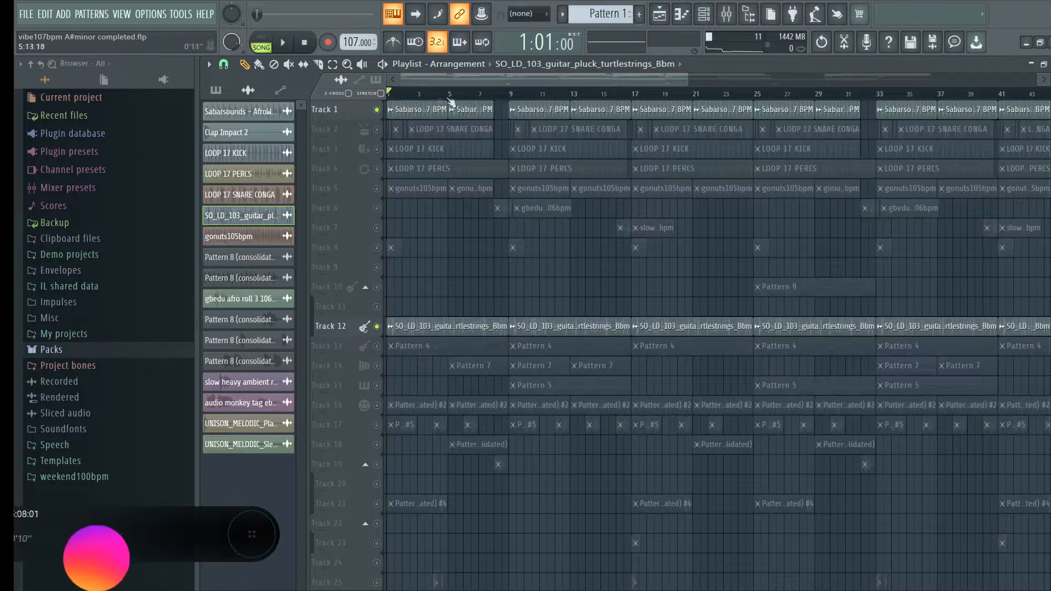
key(space)
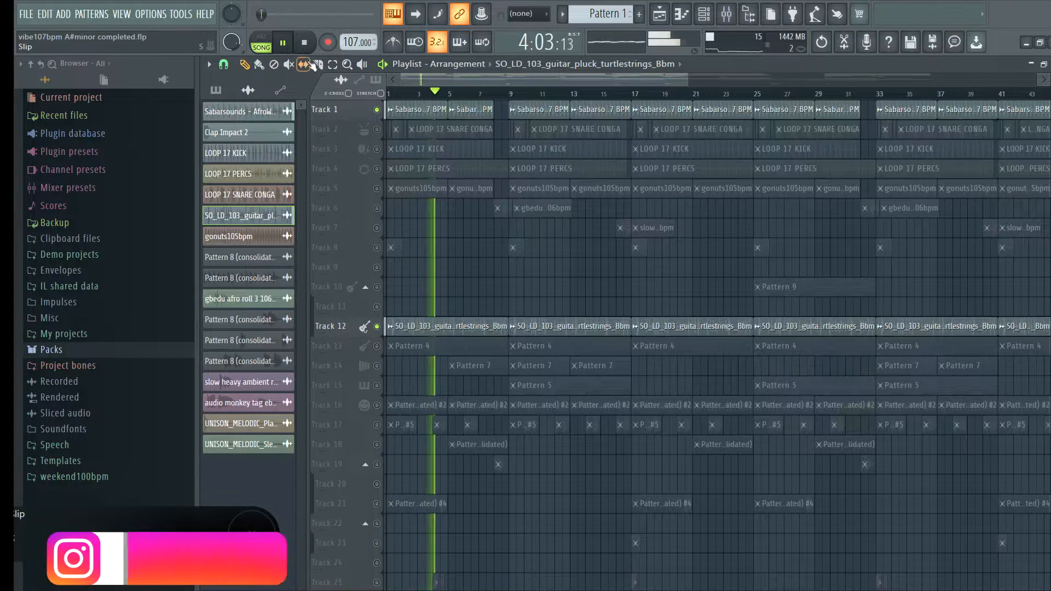
key(space)
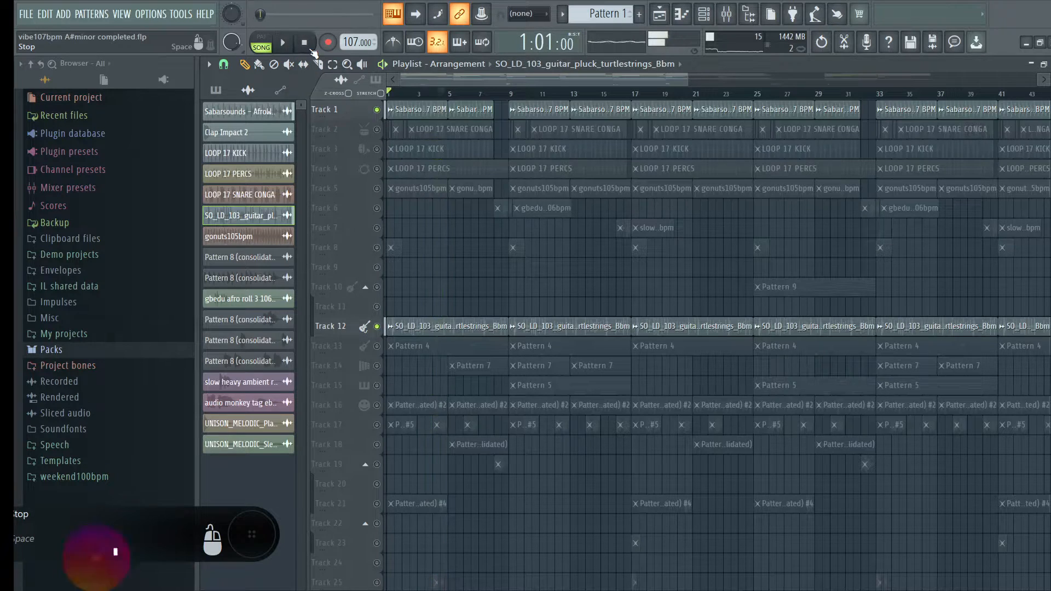
Unmute the kick loop on Track 3 and, during playback, the snare conga loop on Track 2, then stop
click(377, 149)
key(space)
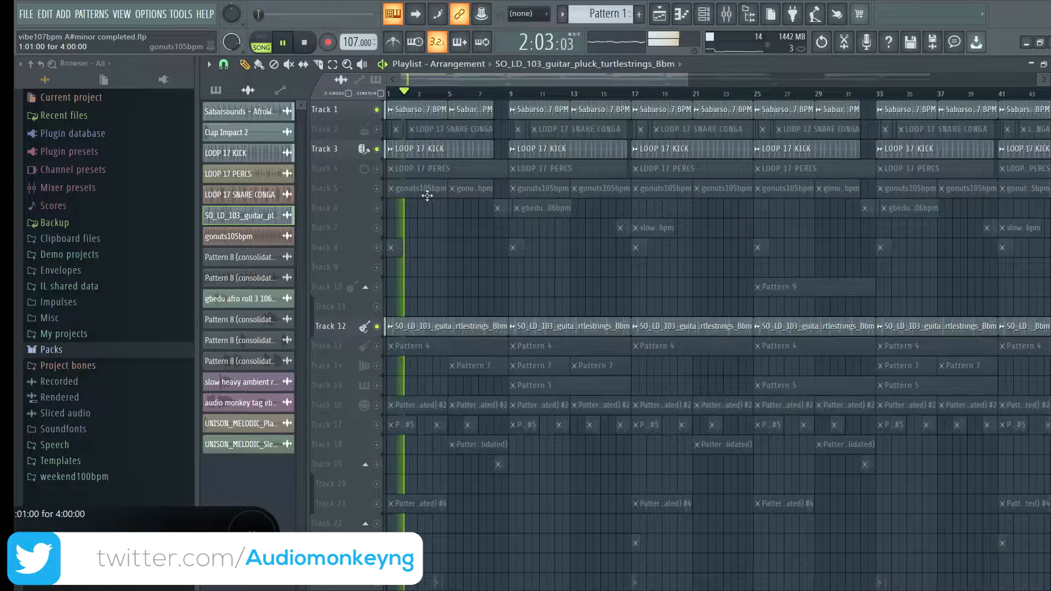
click(376, 130)
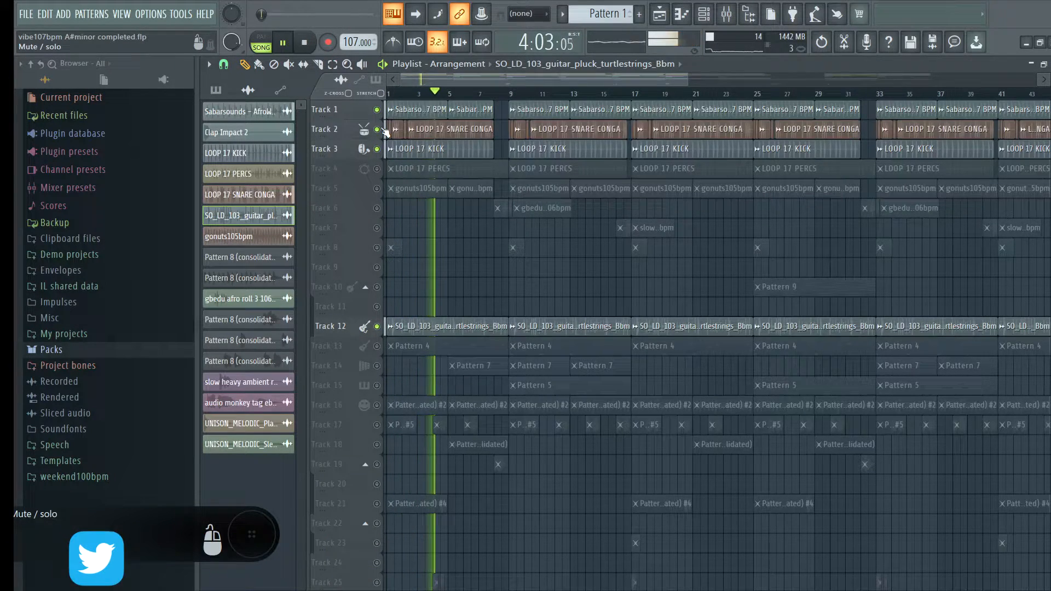
click(305, 43)
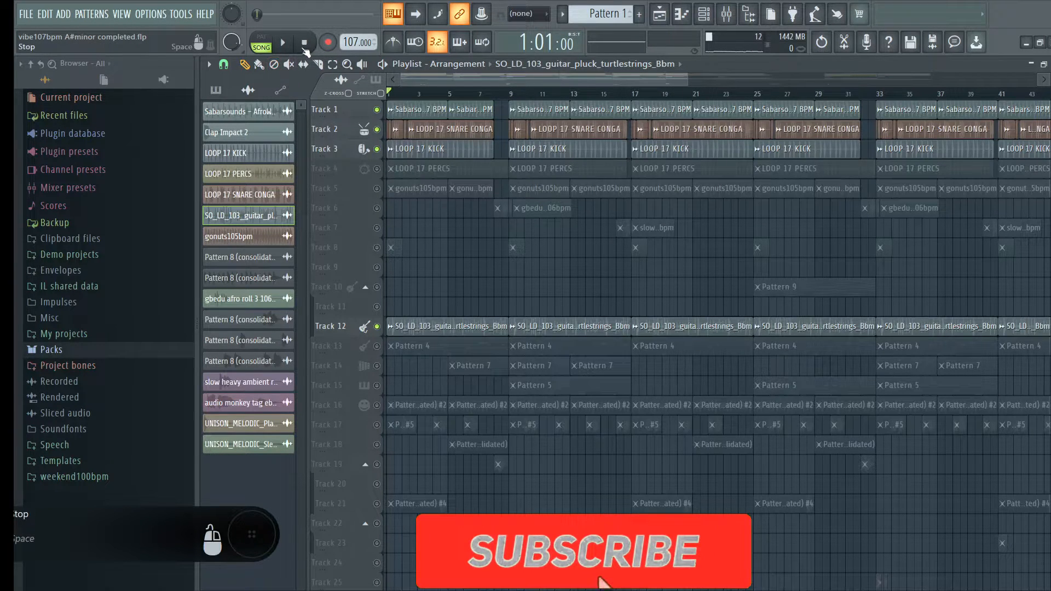
Restart playback, mute the guitar pluck on Track 12 and unmute LOOP 17 PERCS on Track 4
key(space)
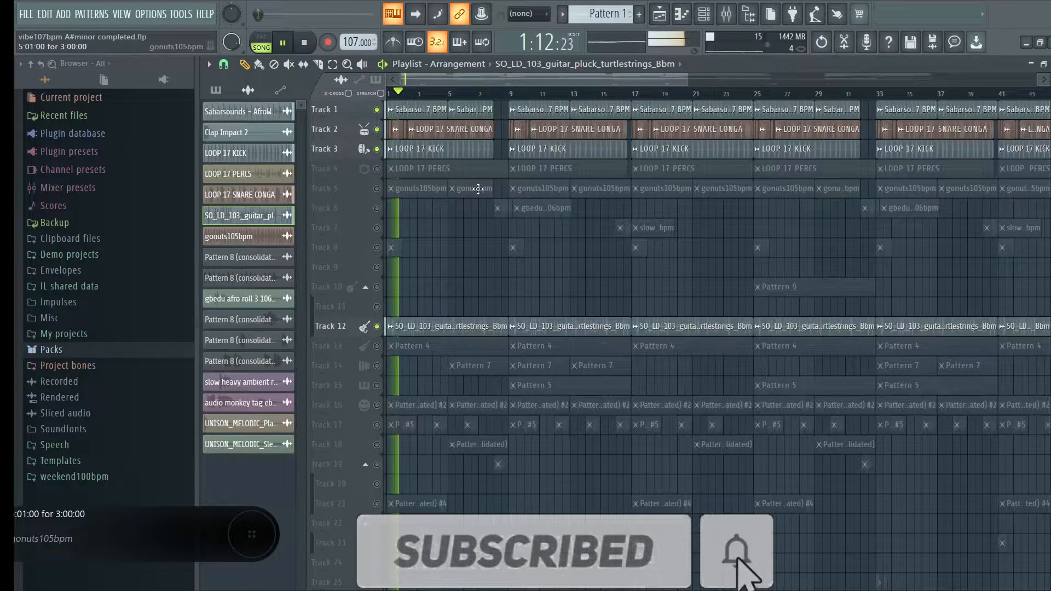
click(383, 325)
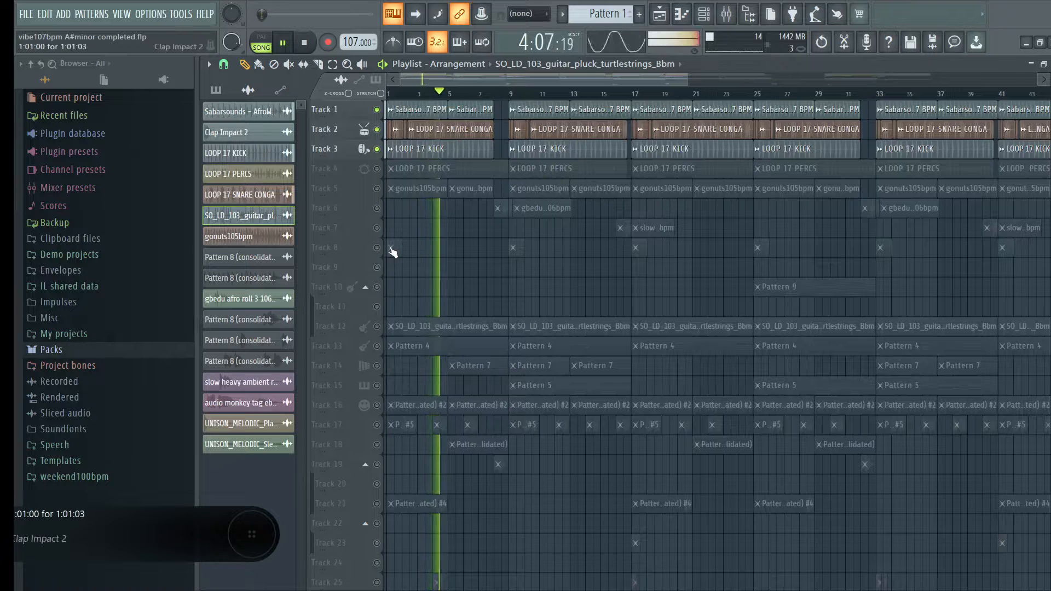
click(385, 174)
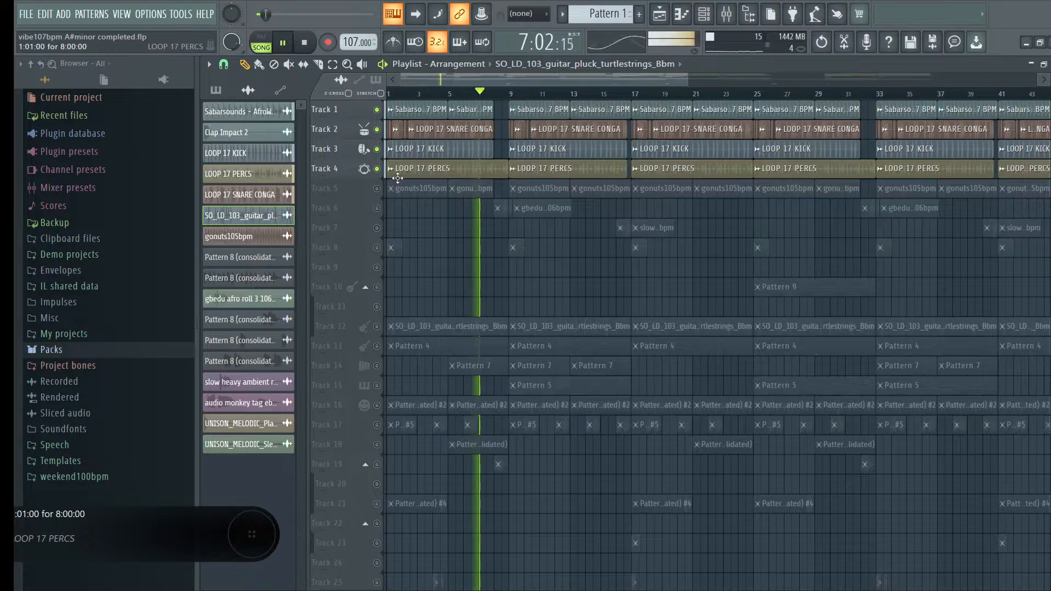
Stop playback, unmute the gonuts105bpm loop on Track 5 and play the arrangement from the start
click(302, 42)
click(378, 189)
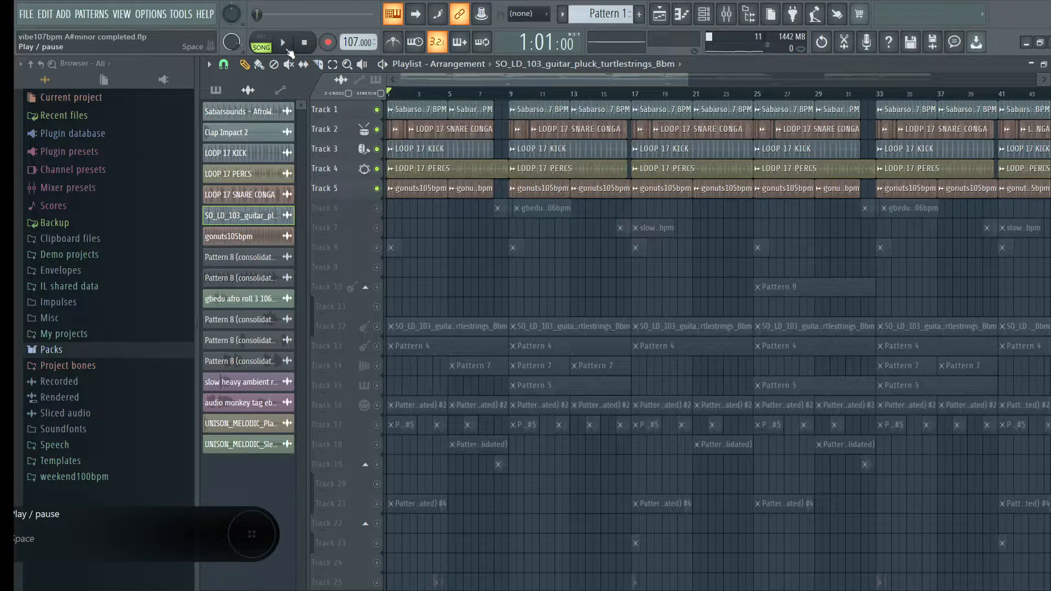
click(285, 46)
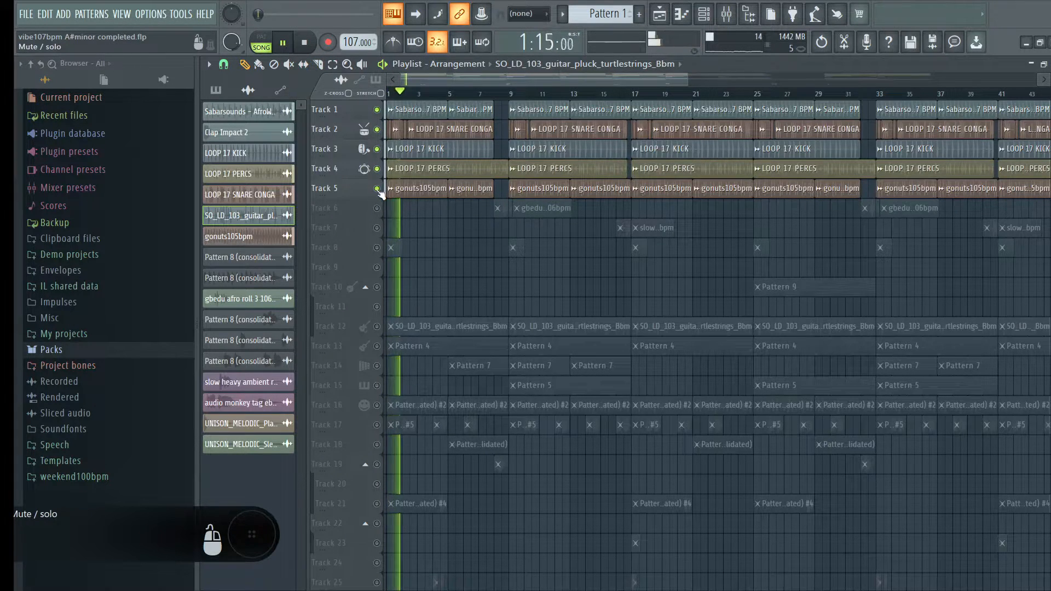
Mute Tracks 4, 3, 2 and 1 so that only the gonuts105bpm loop plays
click(377, 168)
click(377, 149)
click(377, 129)
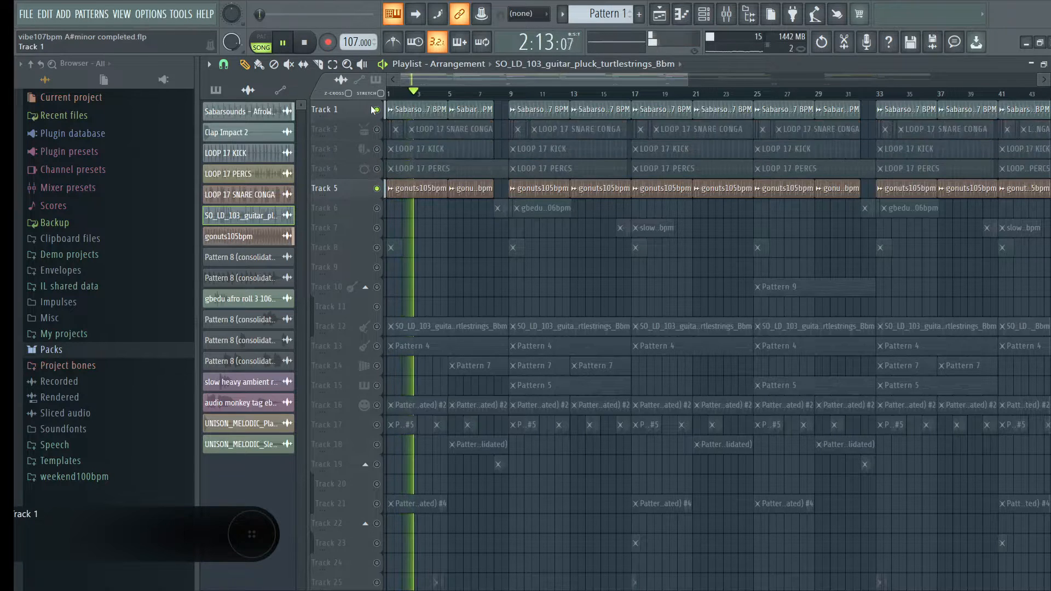
click(377, 110)
Review the gonuts105bpm clip's channel settings and its mixer track's Fruity parametric EQ 2, with playback stopped, then close the windows
double_click(416, 189)
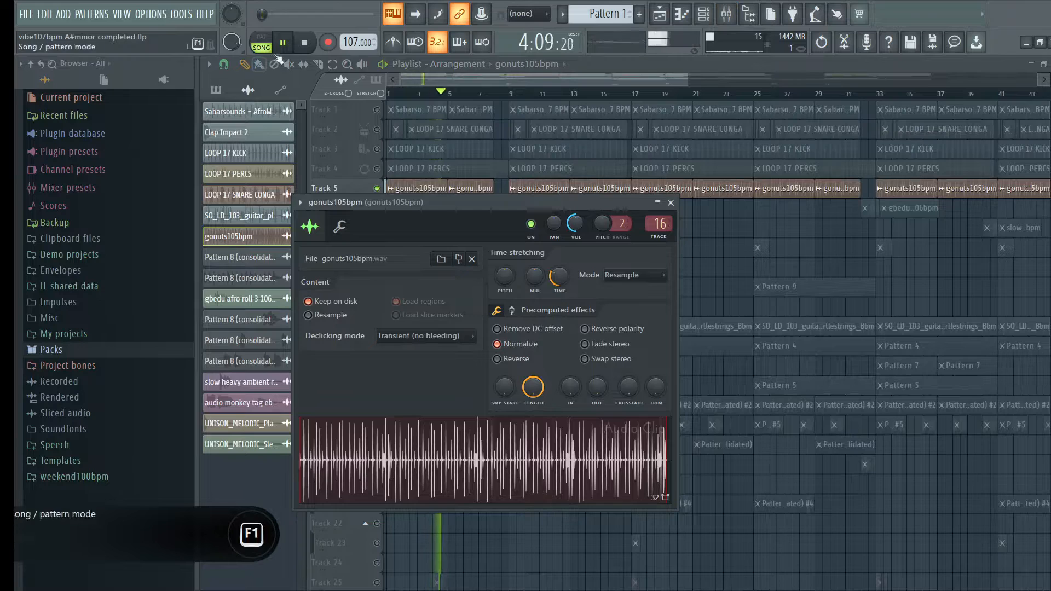
key(space)
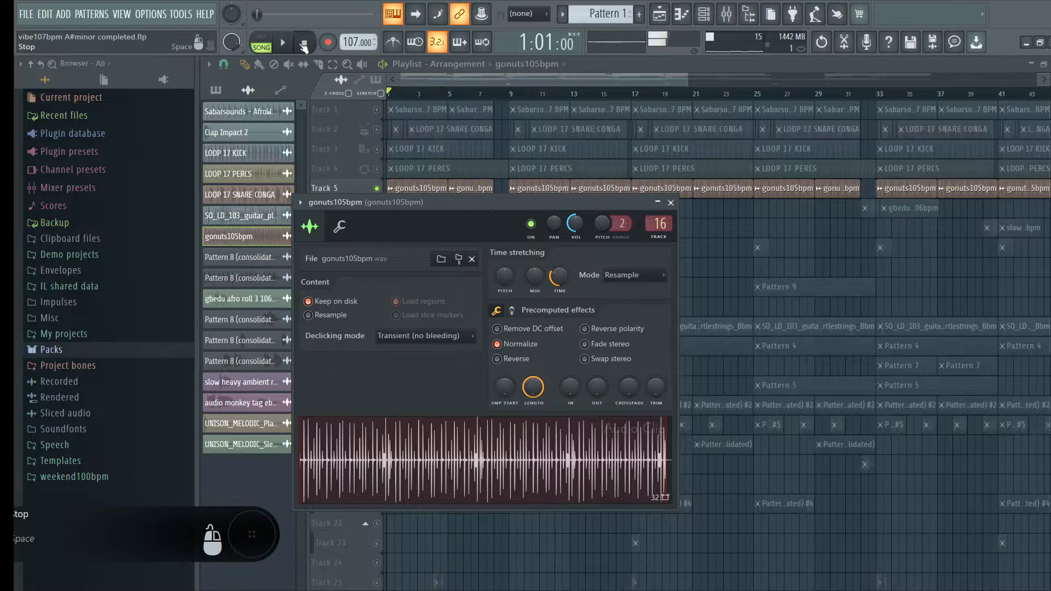
click(727, 15)
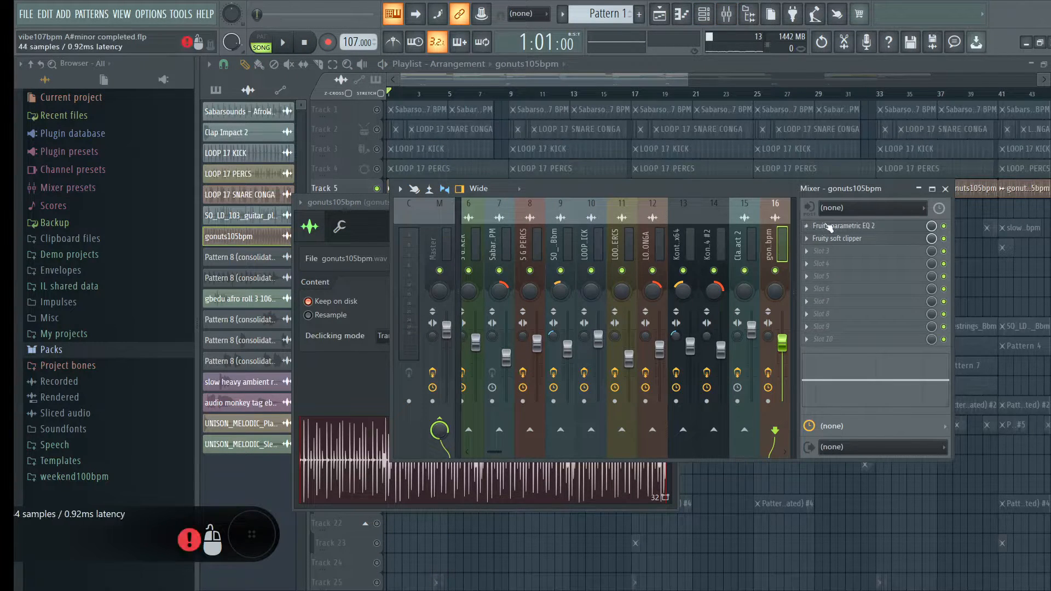
click(831, 226)
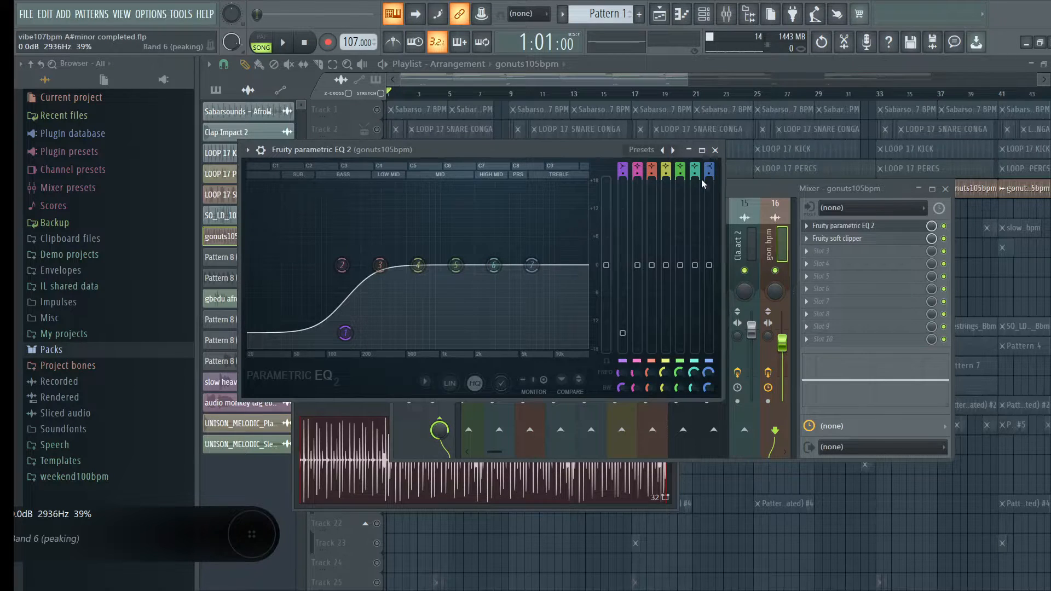
click(714, 150)
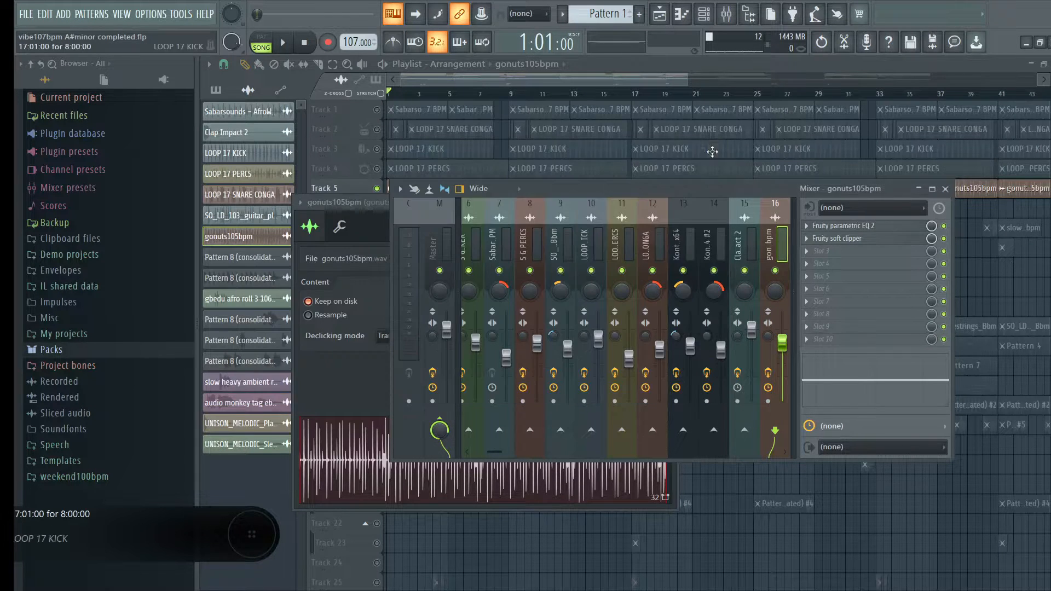
click(449, 85)
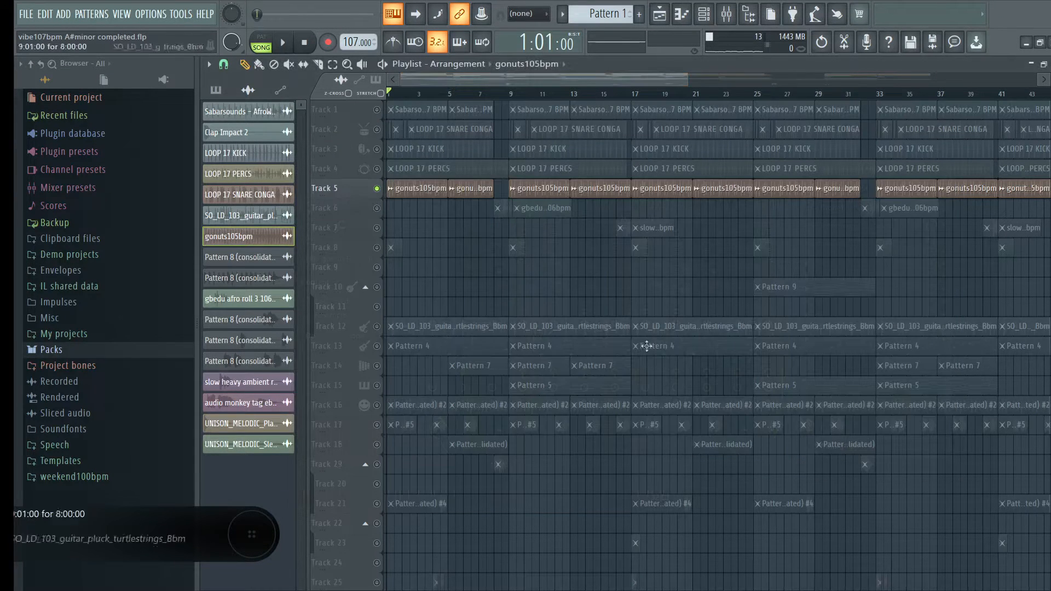
Unmute LOOP 17 PERCS on Track 4 and LOOP 17 KICK on Track 3, and review the kick's channel settings and mixer effects
click(384, 171)
click(385, 152)
click(397, 146)
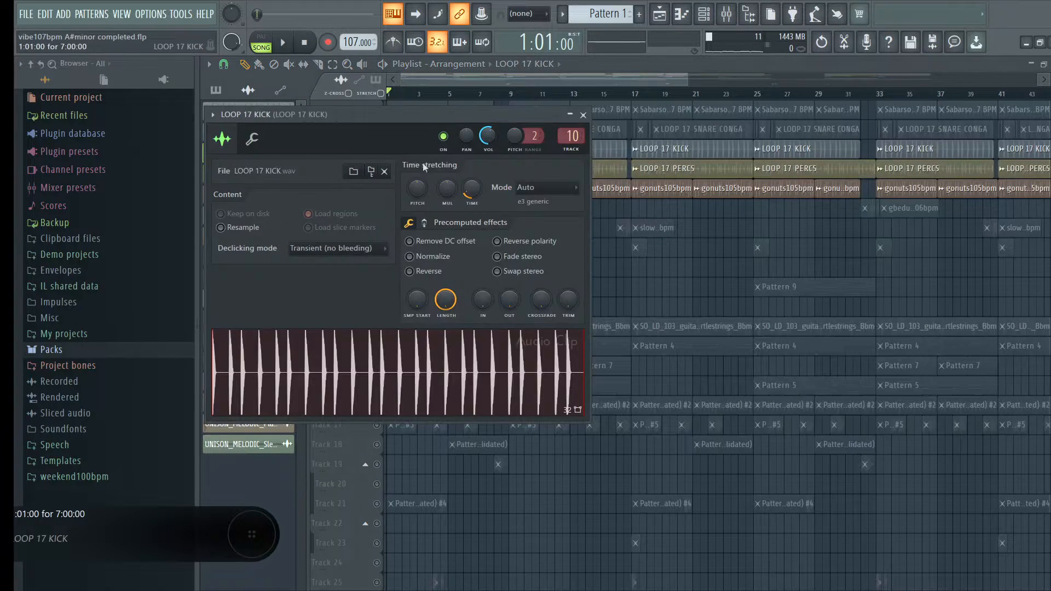
click(726, 14)
click(839, 226)
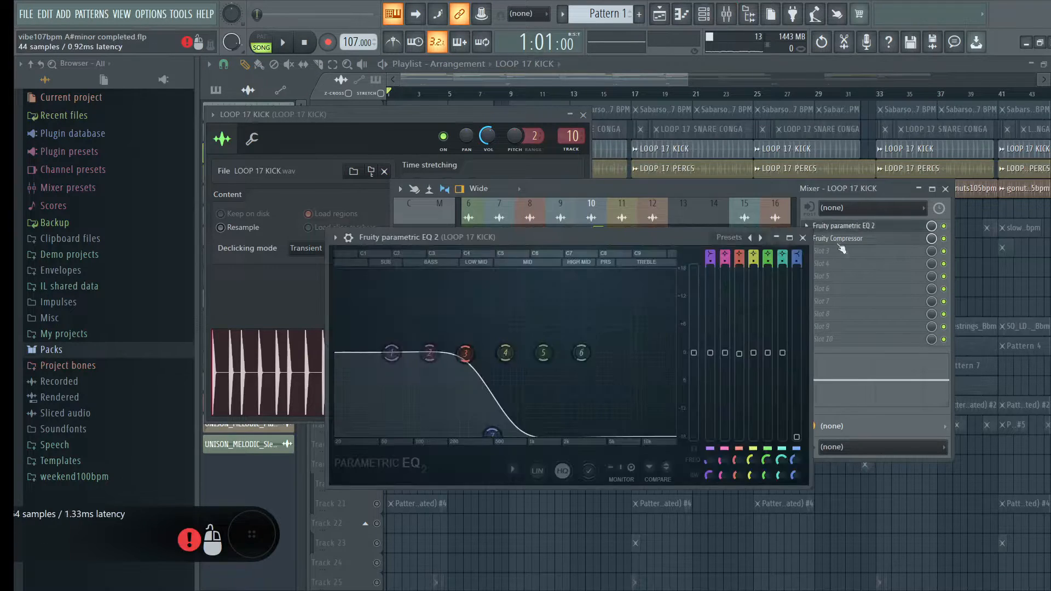
click(842, 250)
click(848, 239)
key(F12)
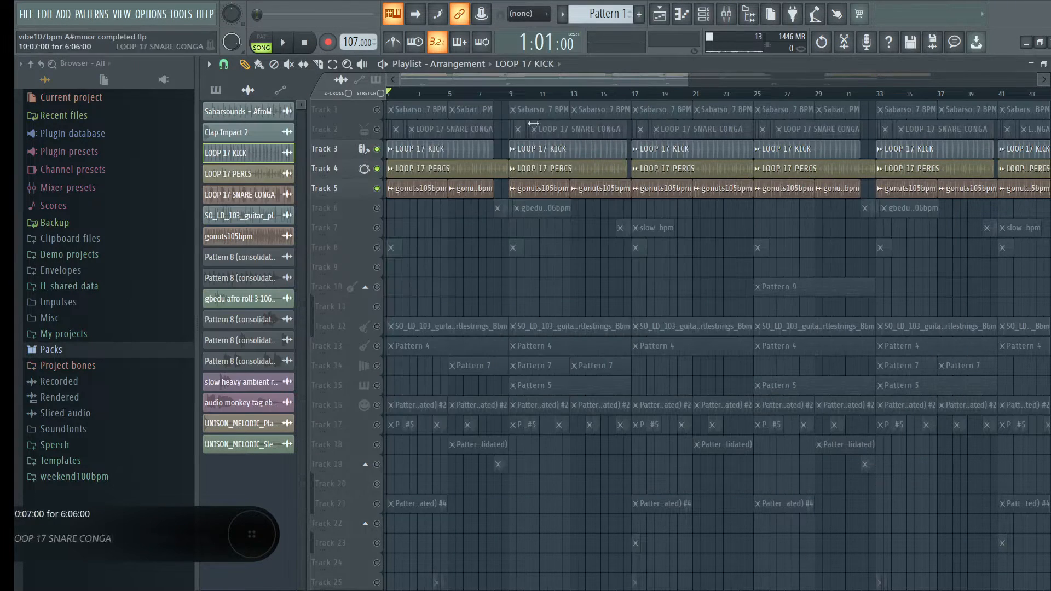
Unmute LOOP 17 SNARE CONGA on Track 2 and open its channel settings and its mixer track's Fruity parametric EQ 2
click(379, 131)
click(459, 127)
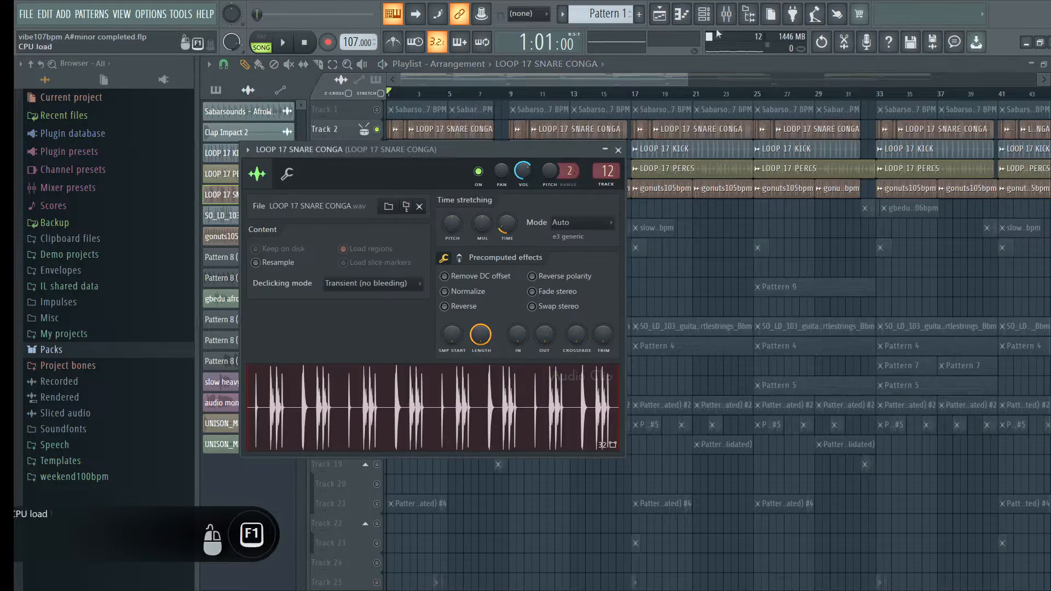
click(726, 13)
click(835, 228)
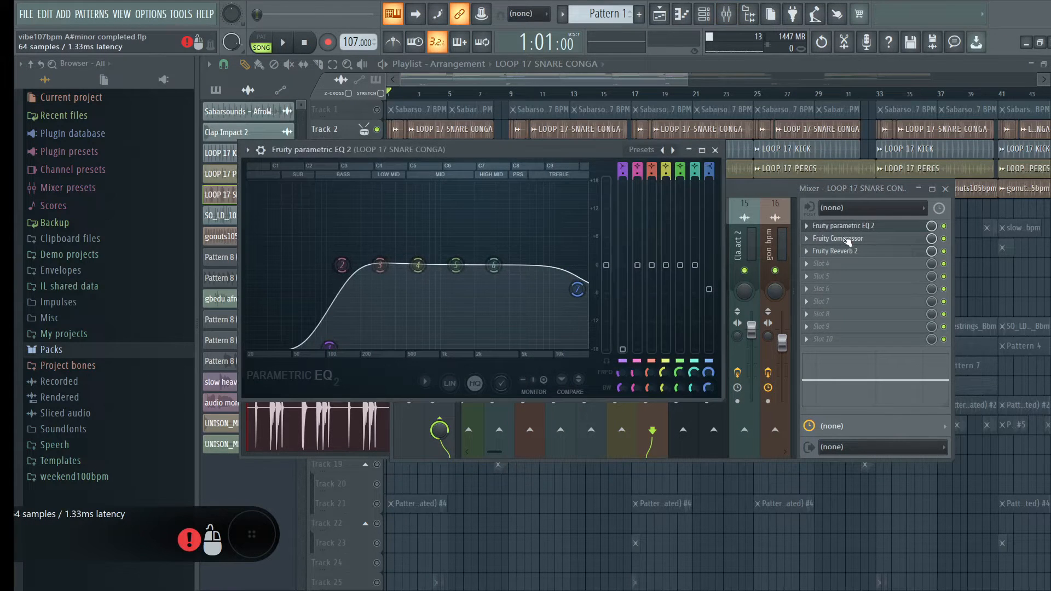
Review the Fruity Reeverb 2, Fruity Compressor and parametric EQ on the snare conga's mixer track, and close the windows
click(856, 252)
click(855, 239)
click(854, 227)
click(858, 240)
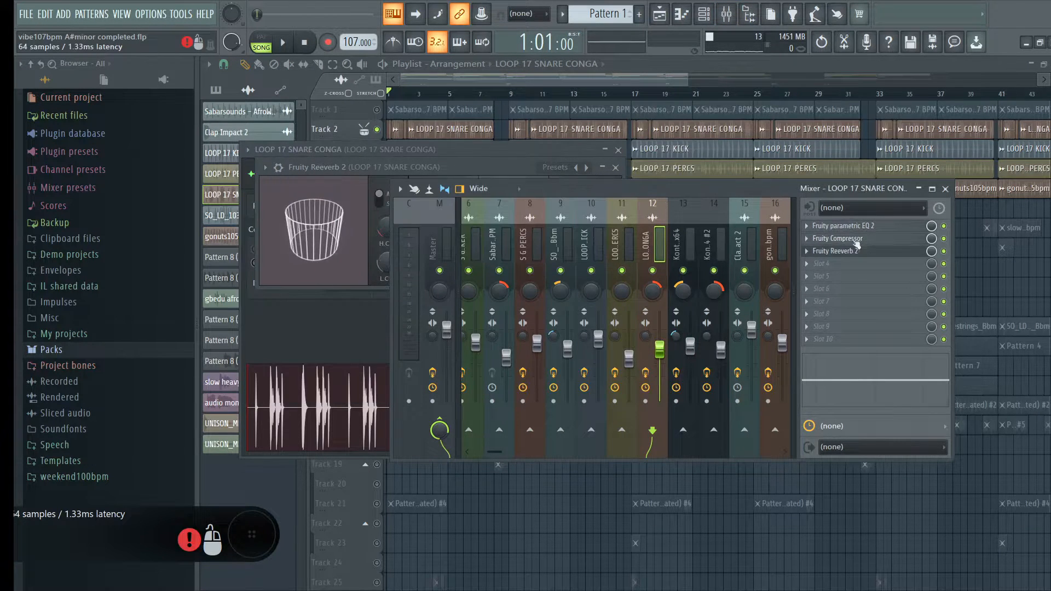
click(859, 227)
click(861, 239)
click(863, 251)
click(522, 92)
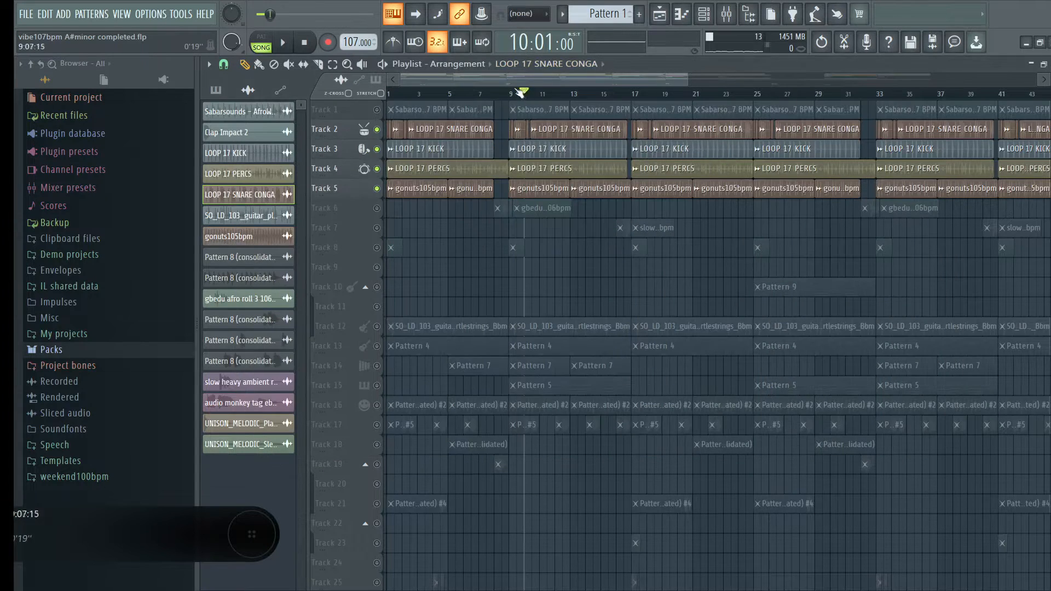
Unmute the AfroWorld Shaker Loop on Track 1, review its channel settings and mixer track, and close the windows
click(377, 111)
click(452, 110)
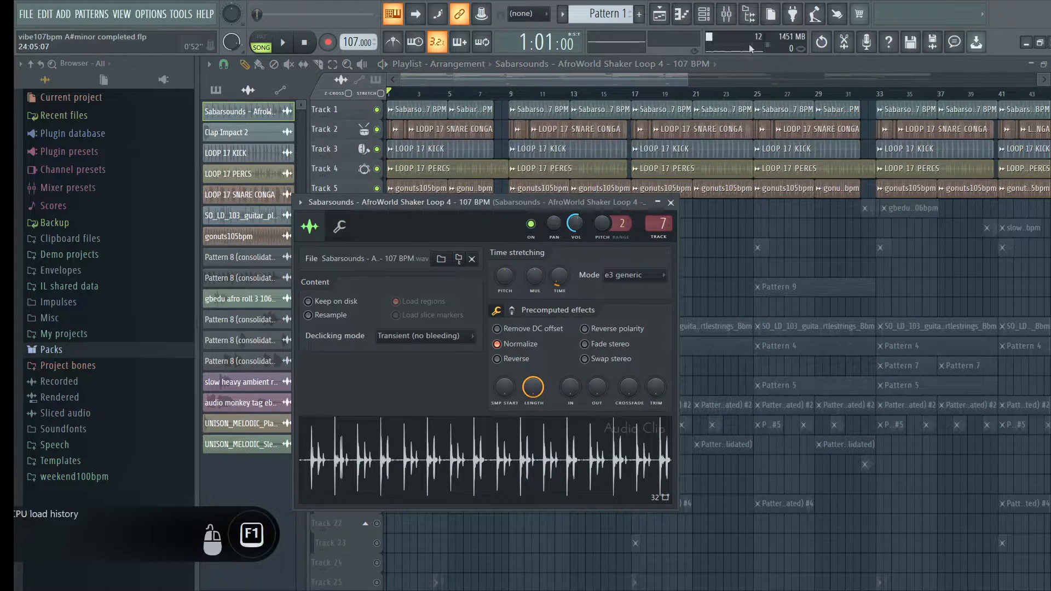
click(727, 16)
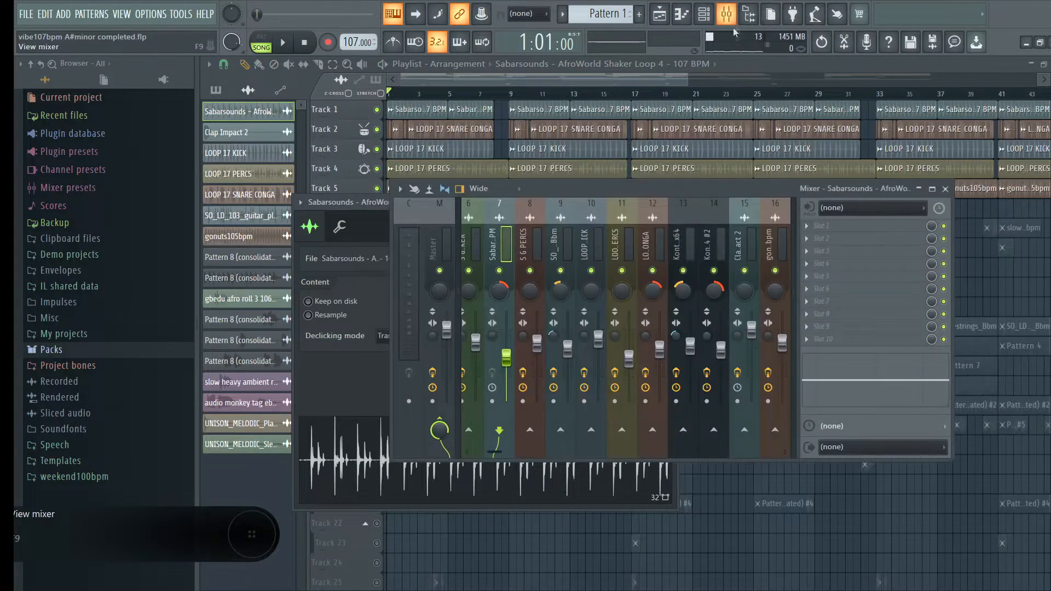
click(449, 83)
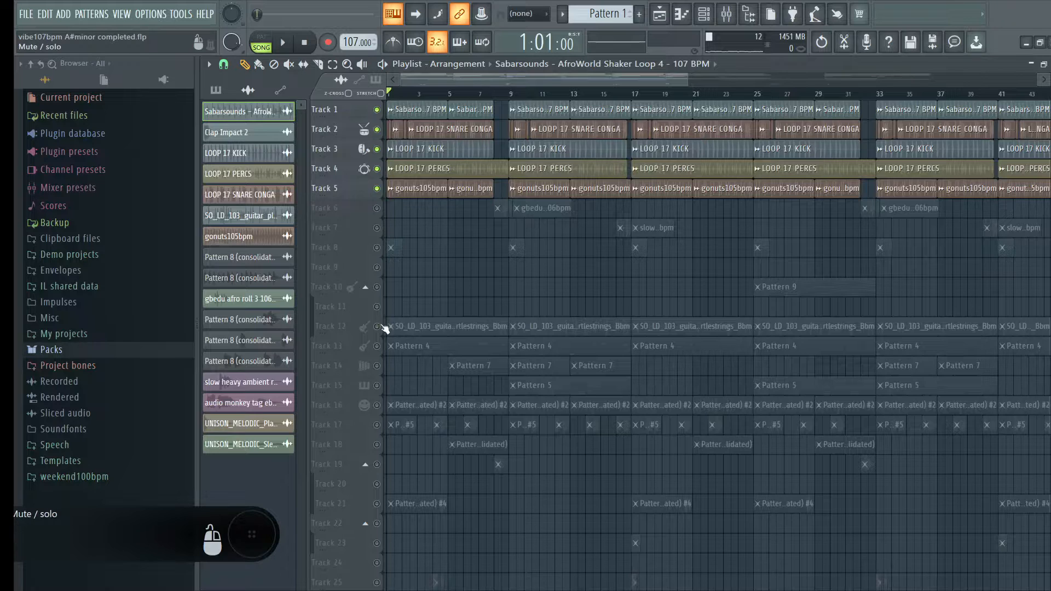
Unmute the guitar pluck on Track 12 and briefly play the arrangement with it before stopping
click(379, 327)
click(284, 42)
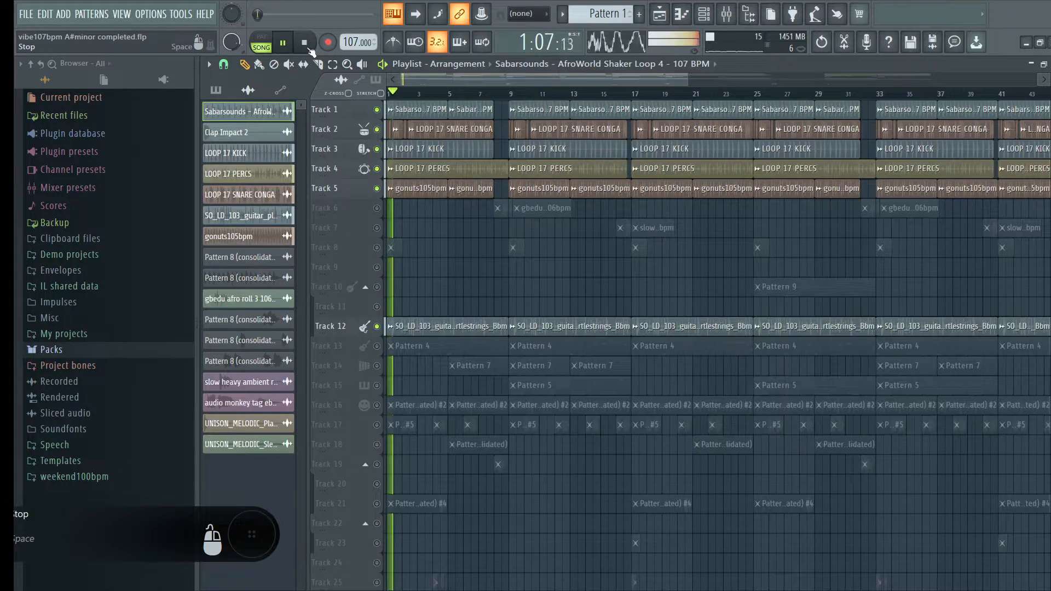
click(306, 45)
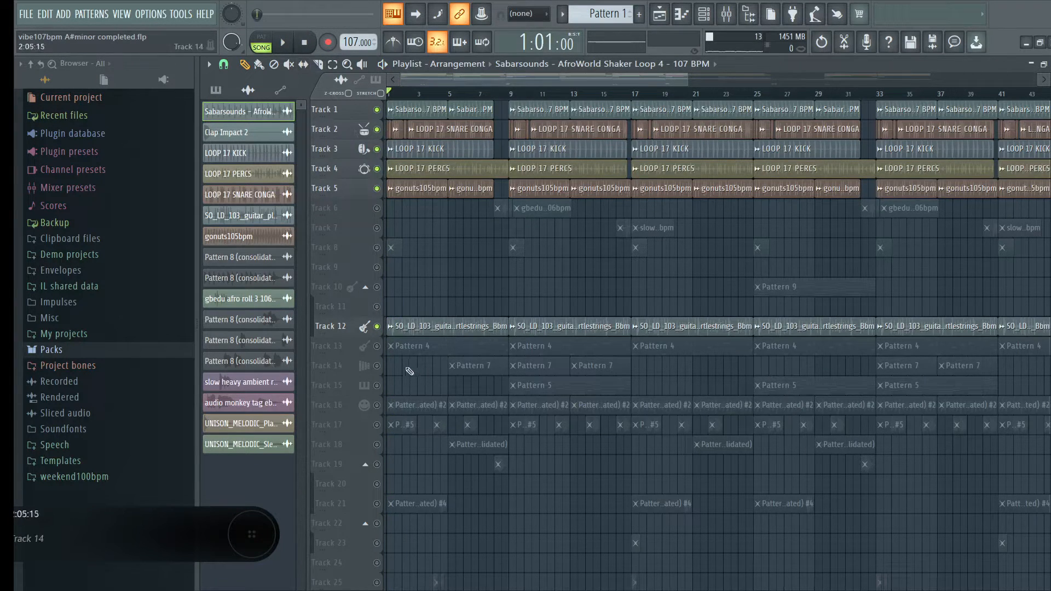
Unmute Pattern 4 on Track 13, start playback and mute the guitar pluck on Track 12
click(377, 347)
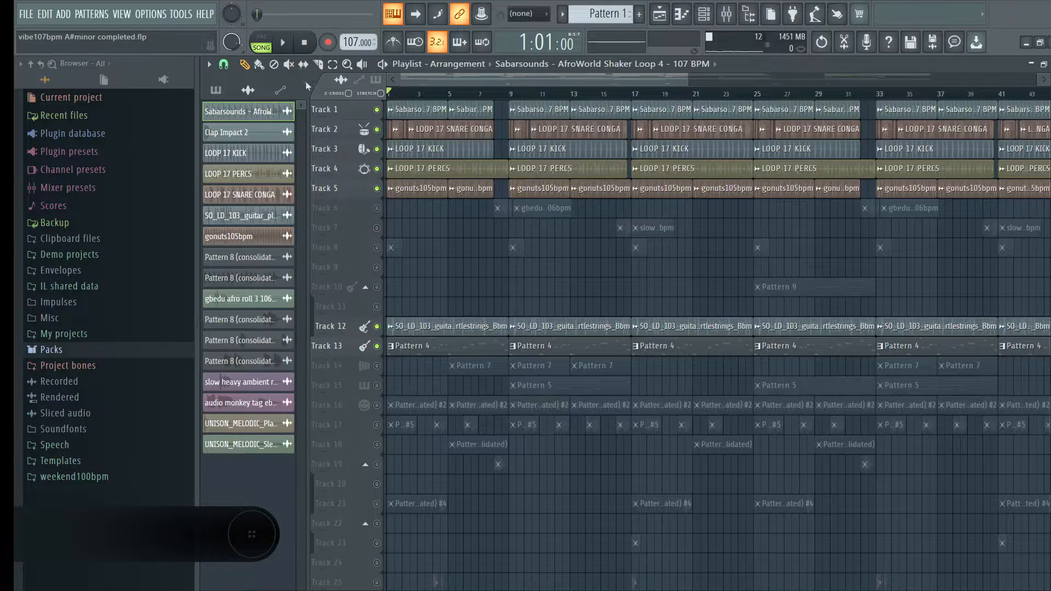
key(space)
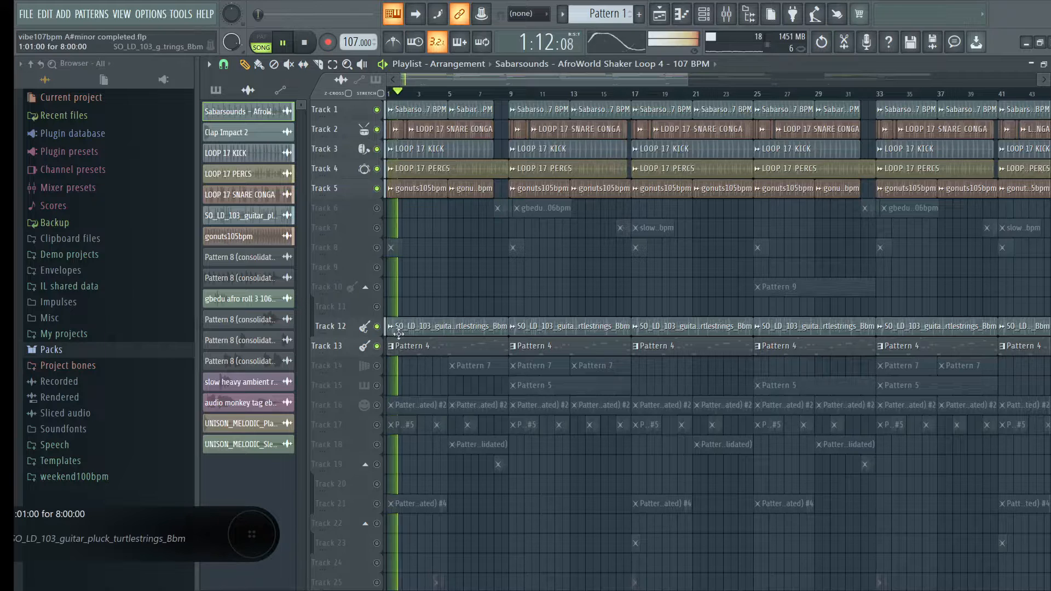
click(377, 326)
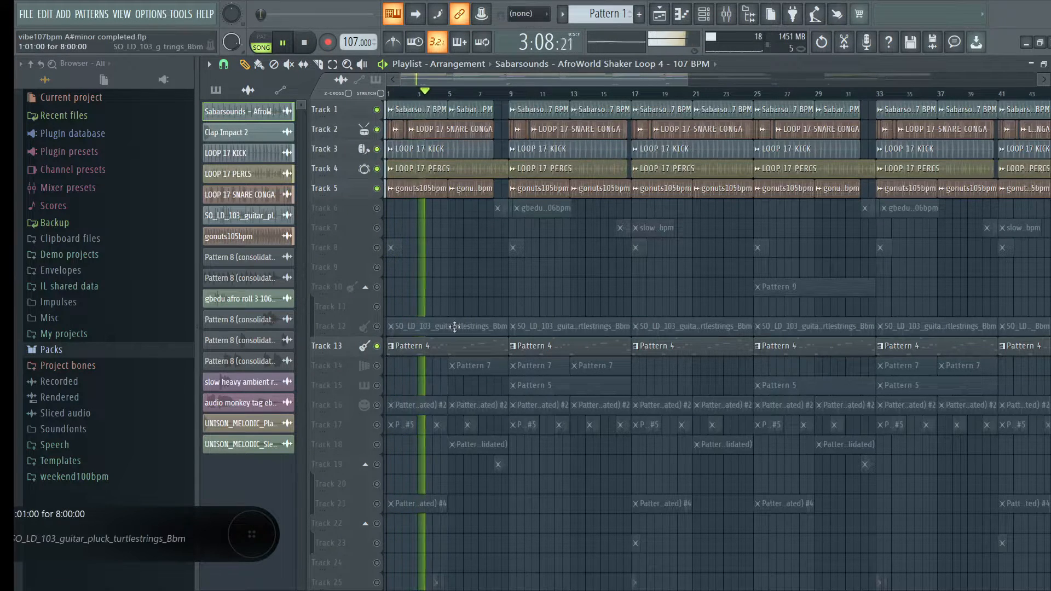
View Pattern 4's Massive notes in the piano roll, close it and switch playback to pattern mode
double_click(445, 346)
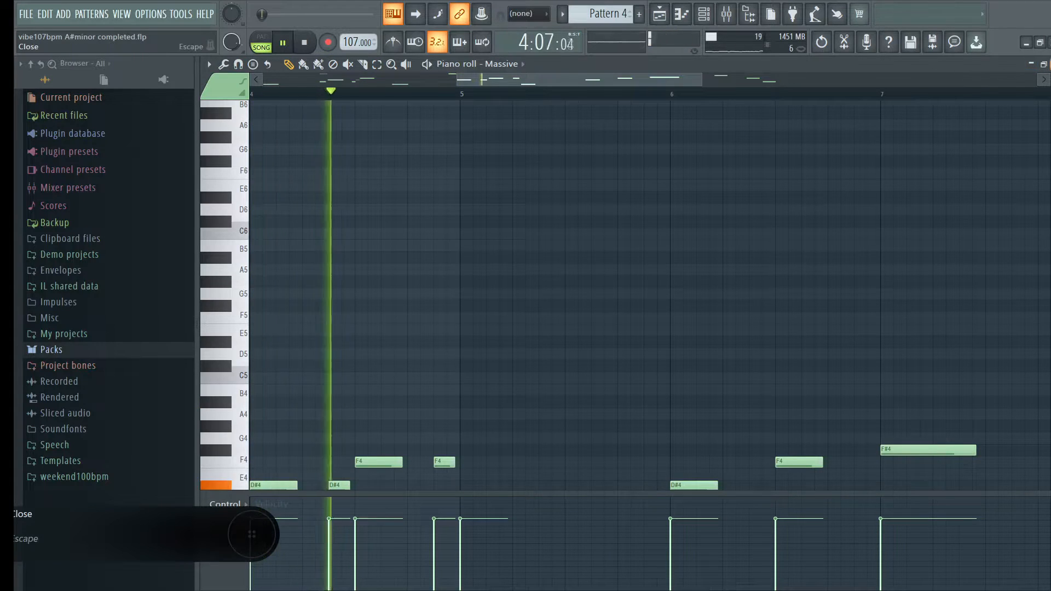
click(1050, 64)
click(261, 39)
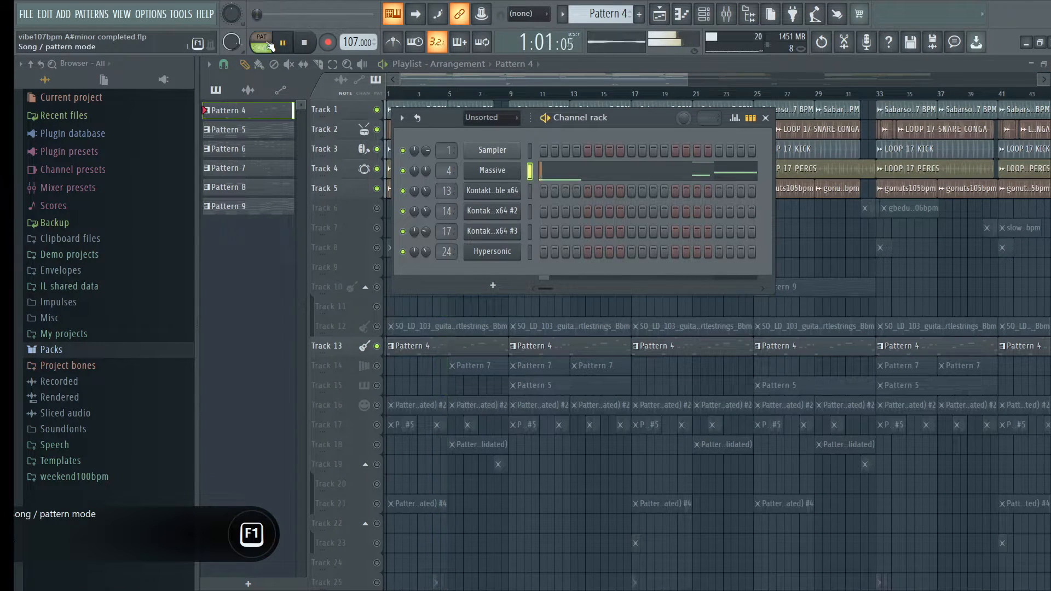
Review the Massive instrument's 3 OCTAVE SUB preset for Pattern 4, stop playback and close the plugin window
click(508, 171)
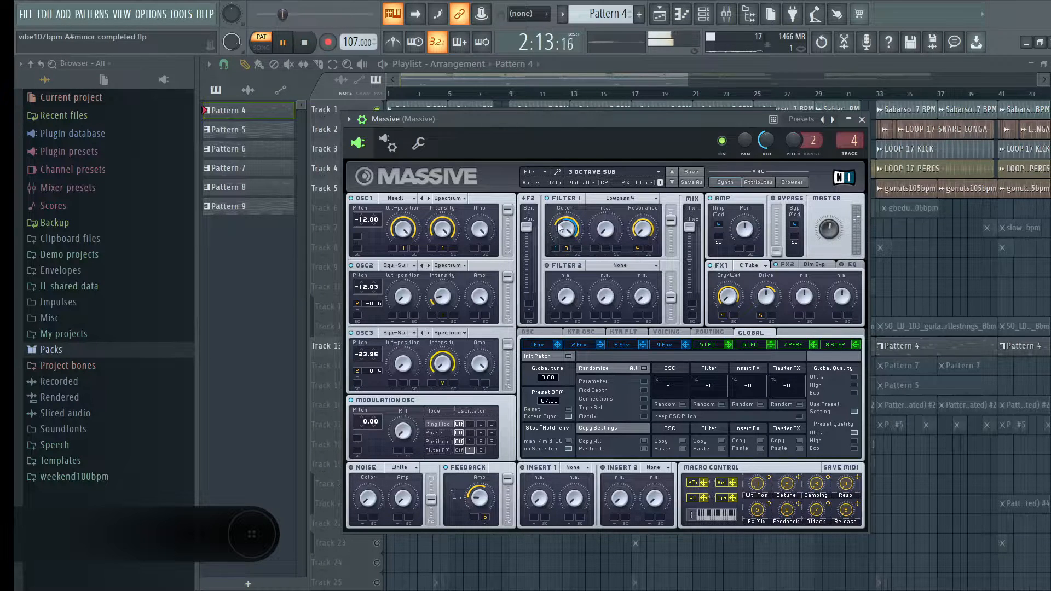
key(space)
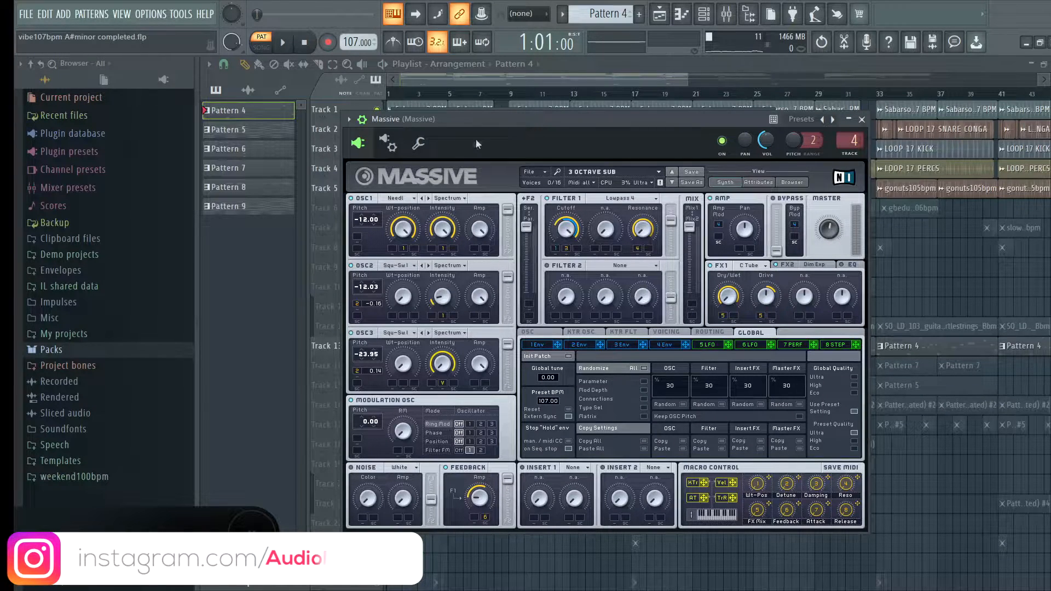
drag(529, 127, 544, 141)
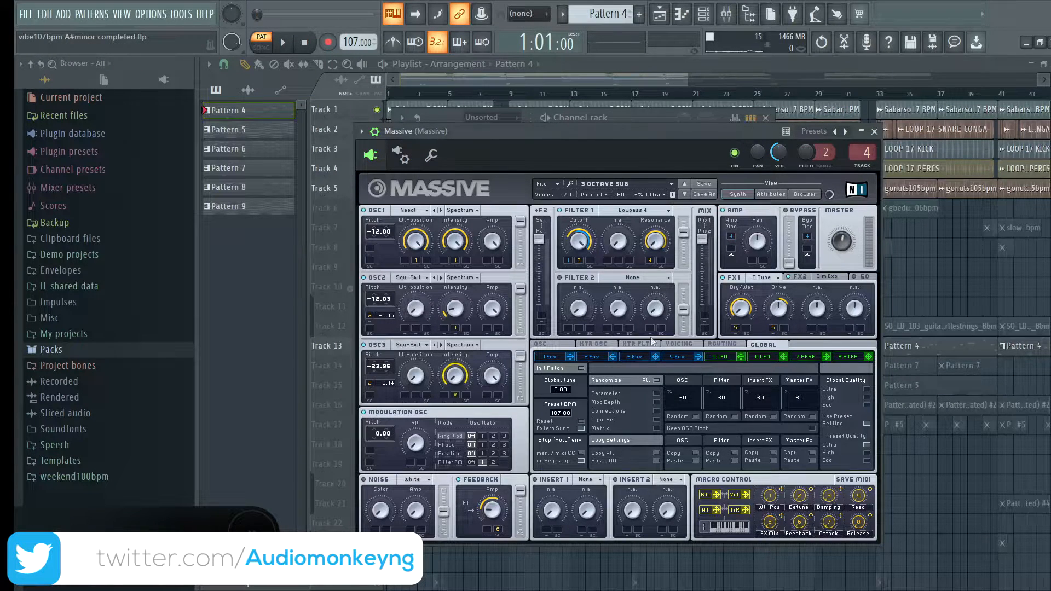
click(585, 78)
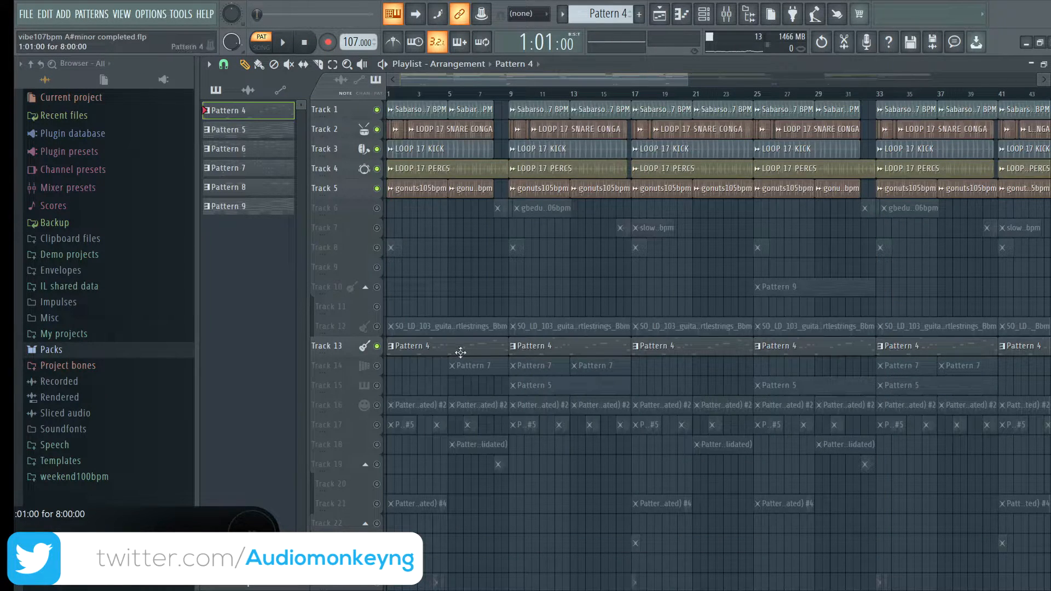
Unmute the guitar pluck on Track 12 and the Pattern 8 (consolidated) #2 clips on Track 16
click(398, 327)
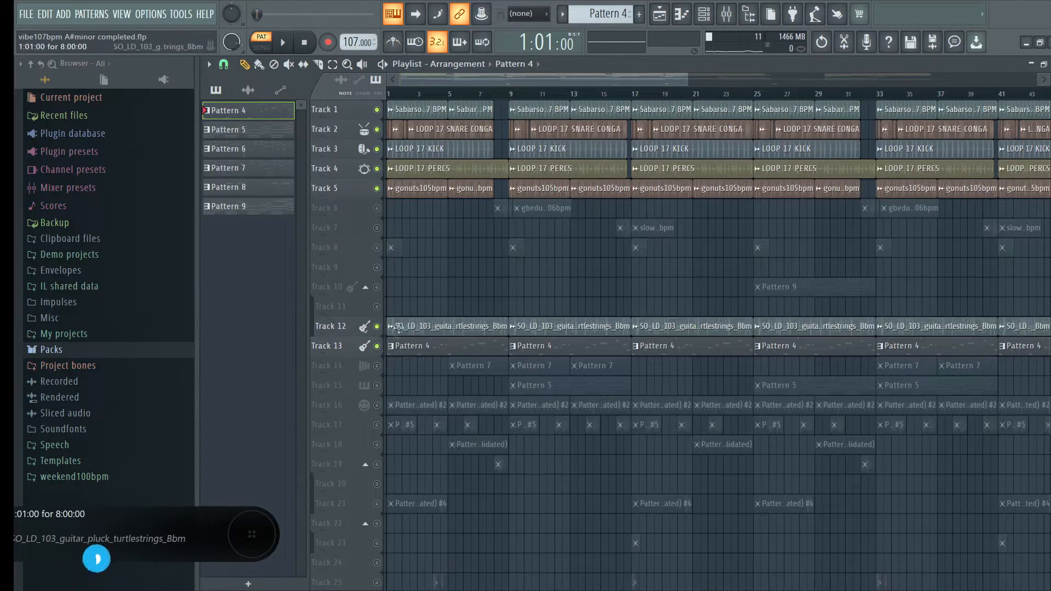
scroll(446, 261, down, 4)
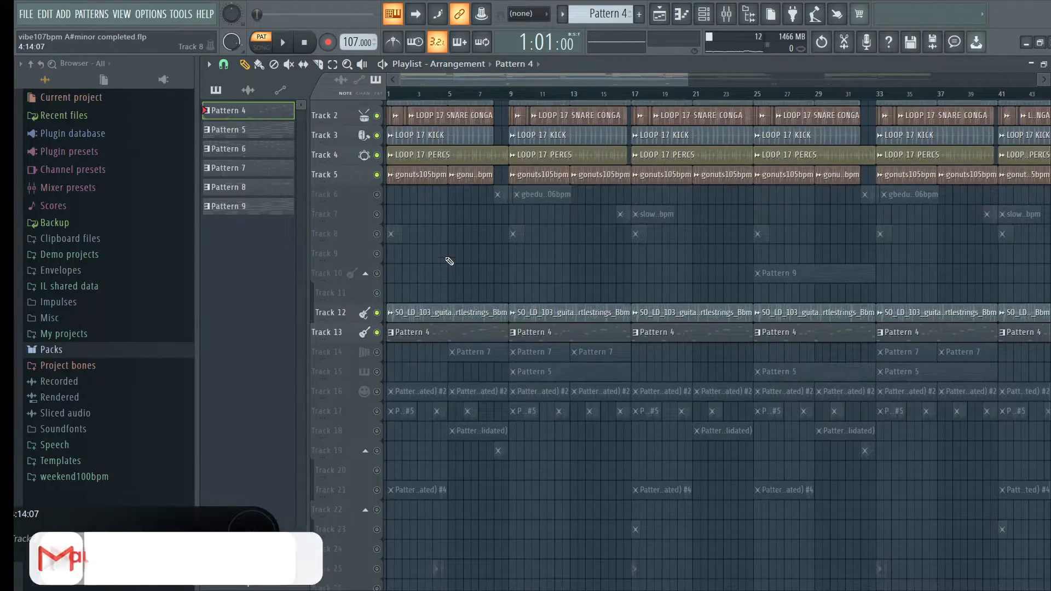
scroll(451, 260, up, 4)
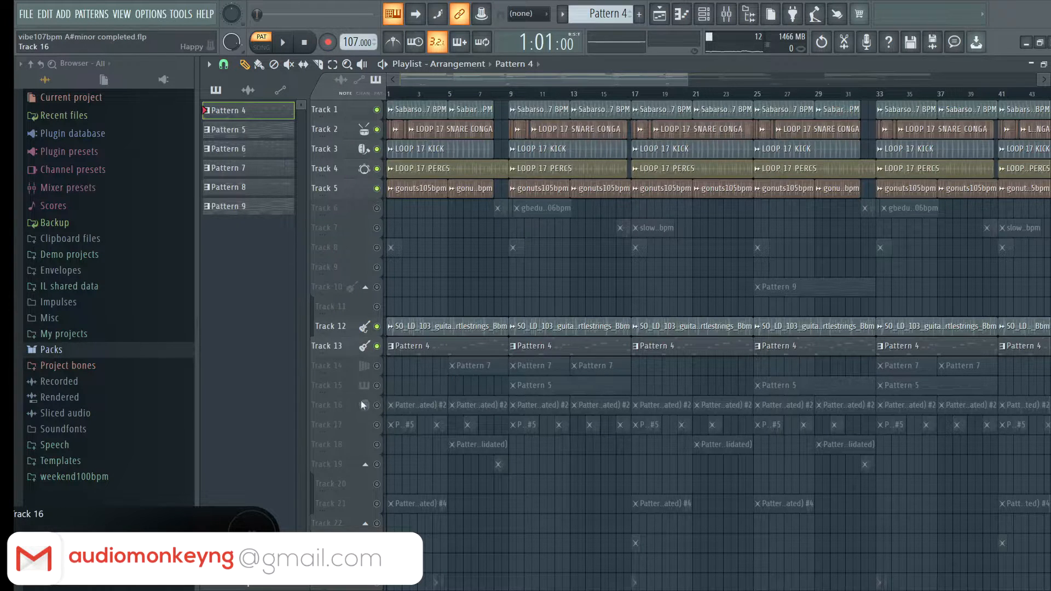
click(378, 406)
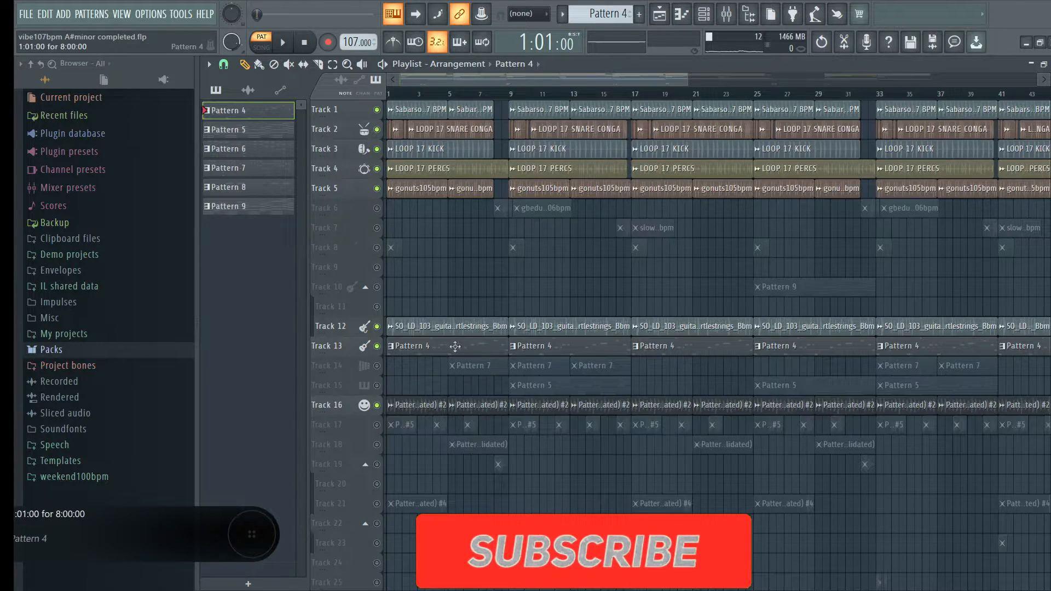
Stop the pattern, switch to song mode and play the arrangement from the start
click(302, 45)
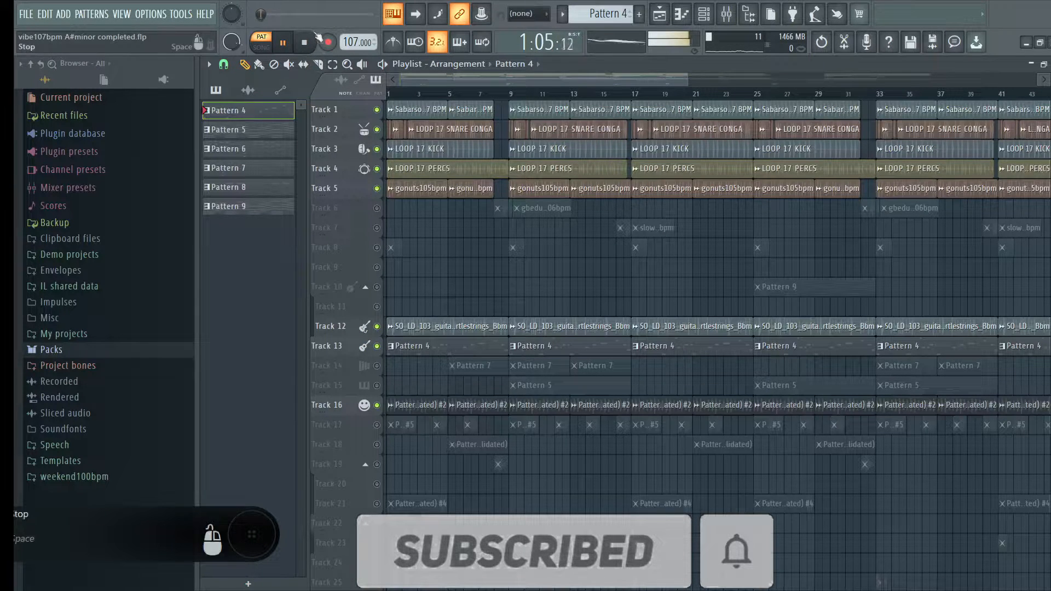
click(283, 43)
click(262, 48)
click(283, 43)
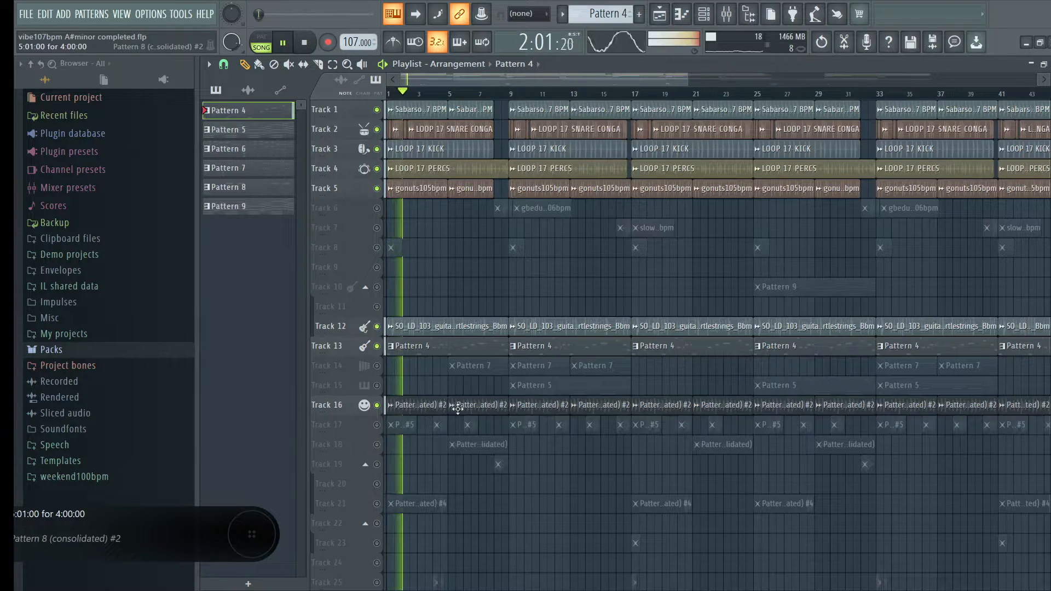
View the channel settings of the Pattern 8 (consolidated) #2 clip on Track 16 and close them
click(426, 409)
double_click(426, 410)
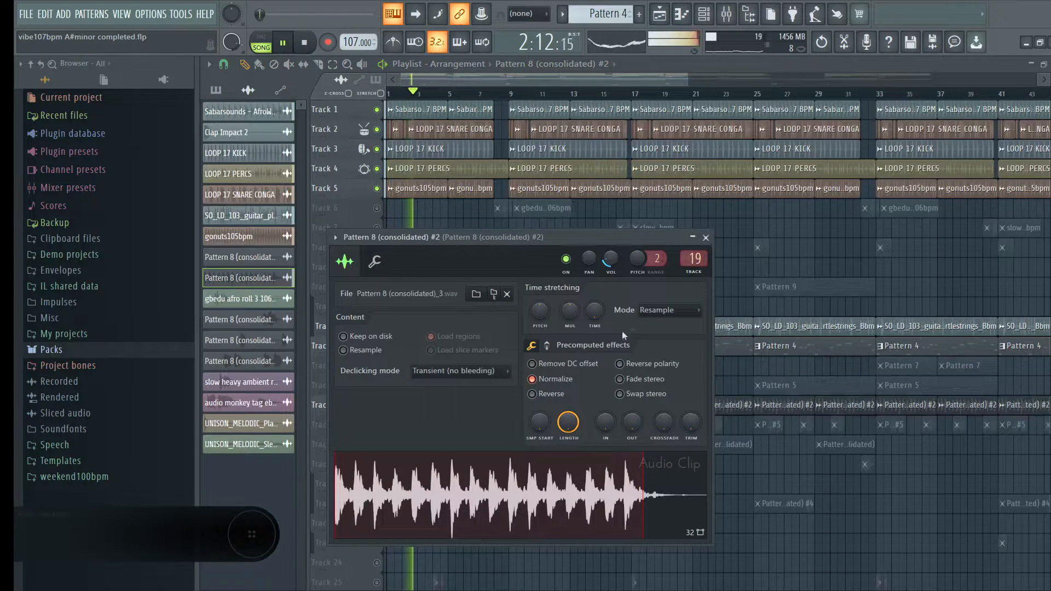
click(695, 240)
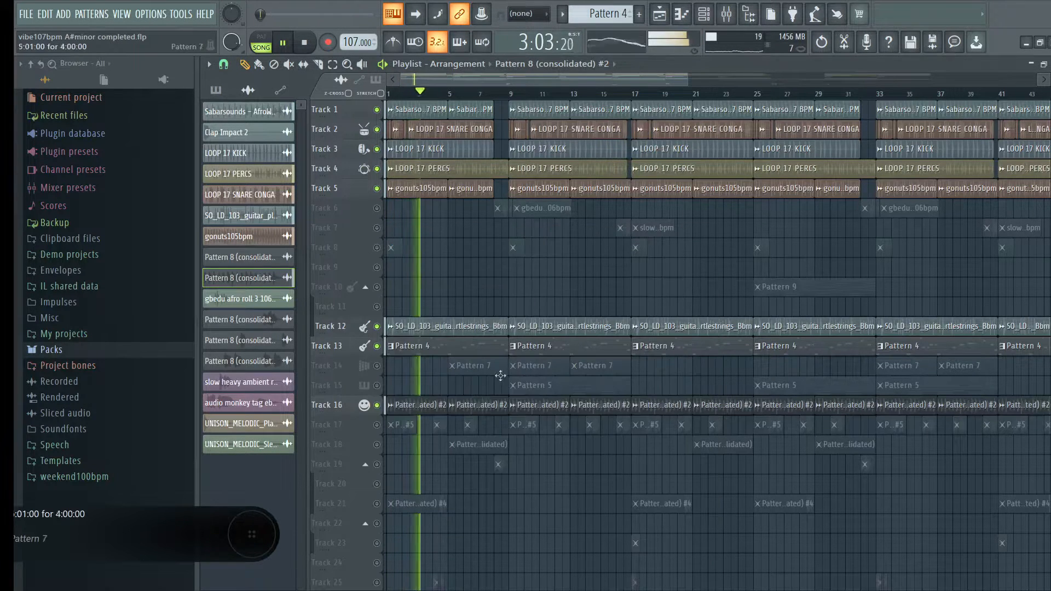
Solo Track 12 and unmute Tracks 13 and 16 so that only these three melodic layers play
right_click(376, 326)
click(377, 346)
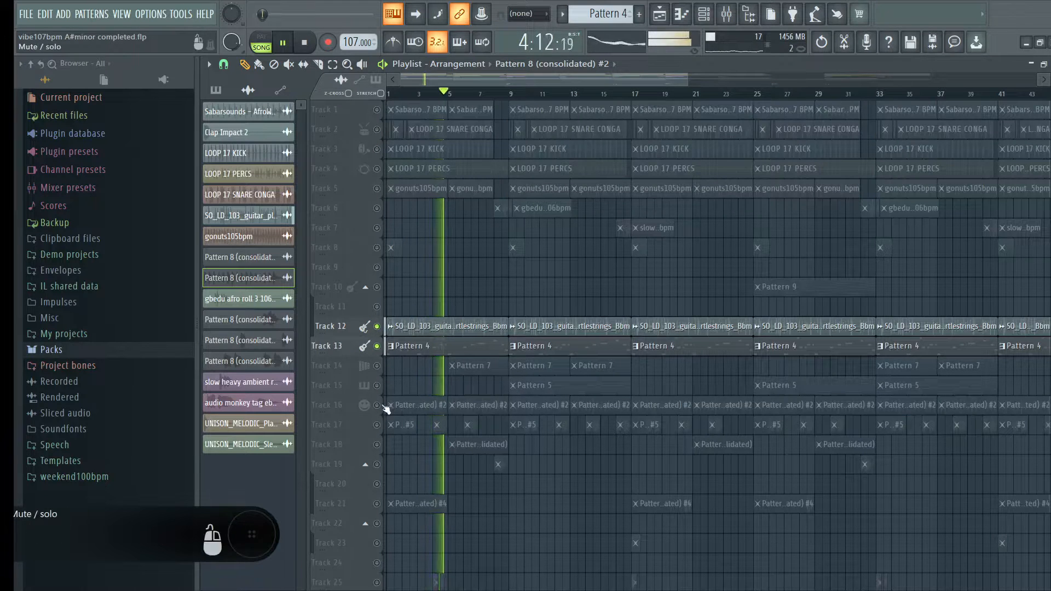
click(376, 405)
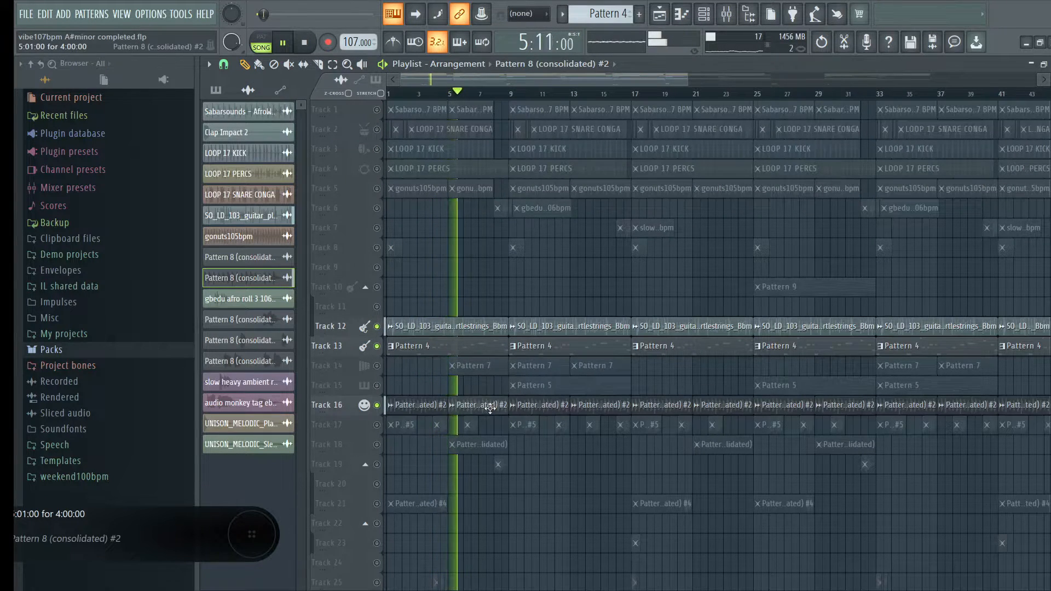
View the channel settings of the Pattern 8 (consolidated) #2 clip on Track 16 and its mixer track's Fruity parametric EQ 2
double_click(519, 409)
click(706, 238)
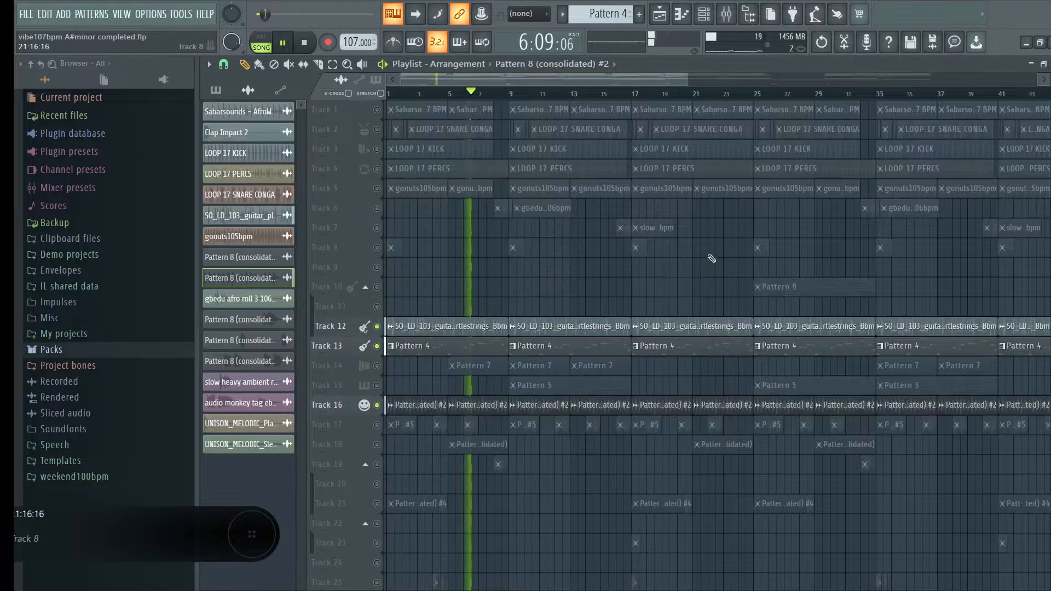
double_click(502, 402)
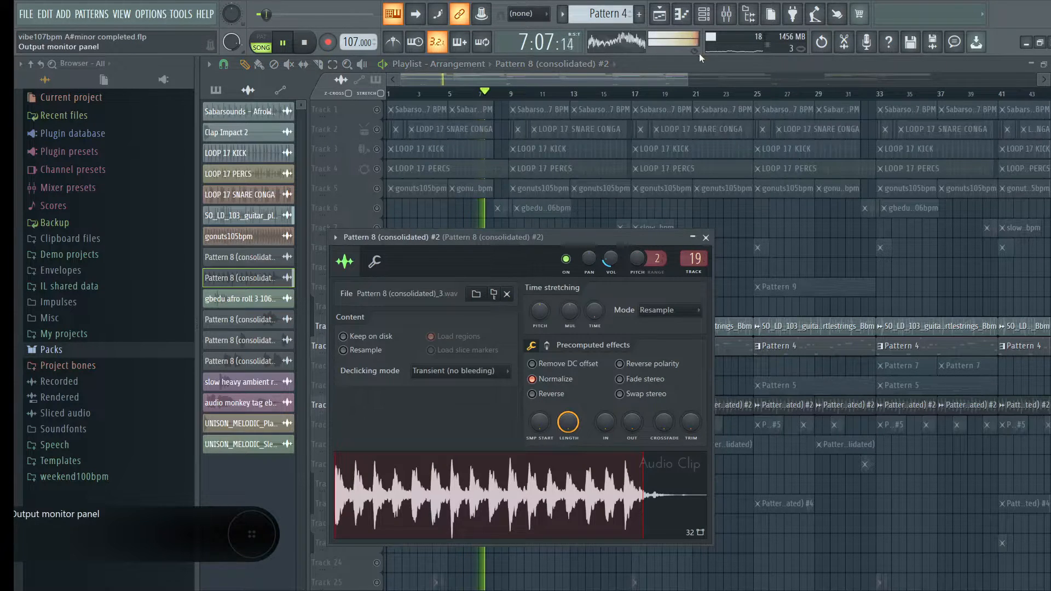
click(726, 15)
click(866, 230)
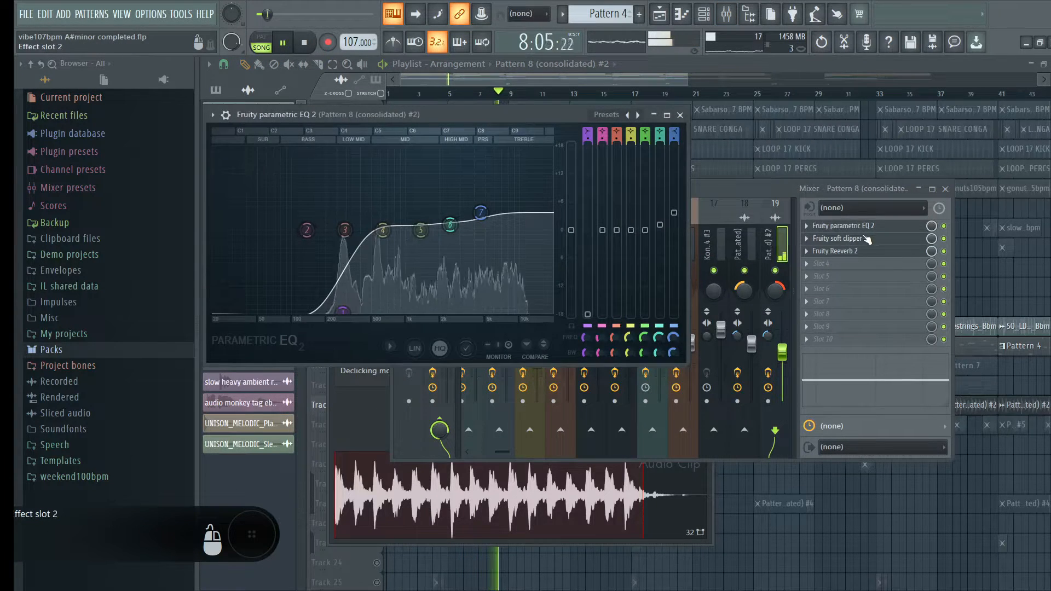
Check the Fruity soft clipper and return to the EQ on the #2 clip's mixer track, stopping playback and closing the windows
click(862, 240)
click(854, 229)
click(854, 229)
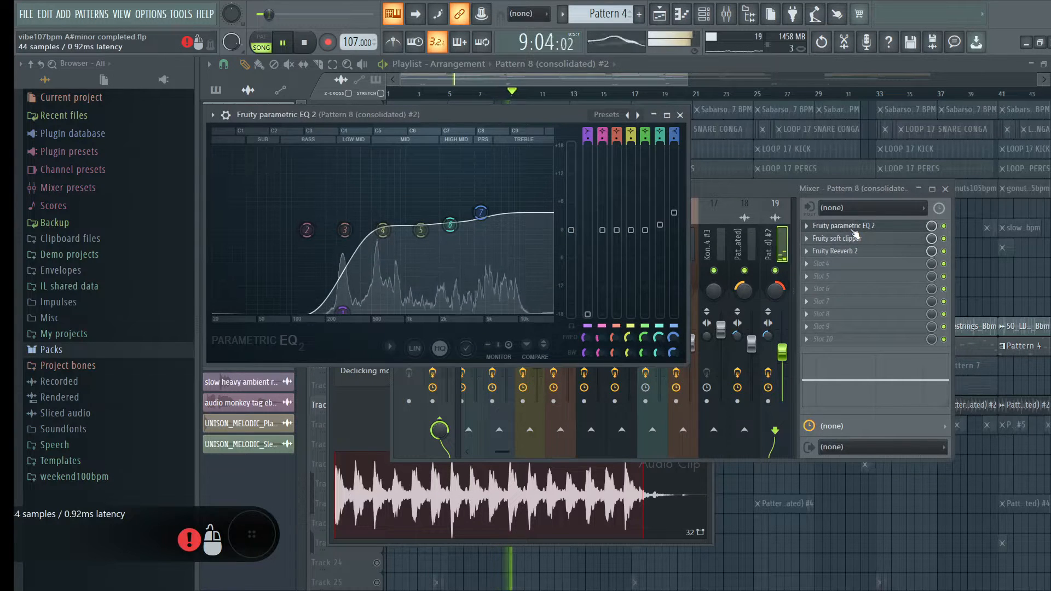
click(305, 43)
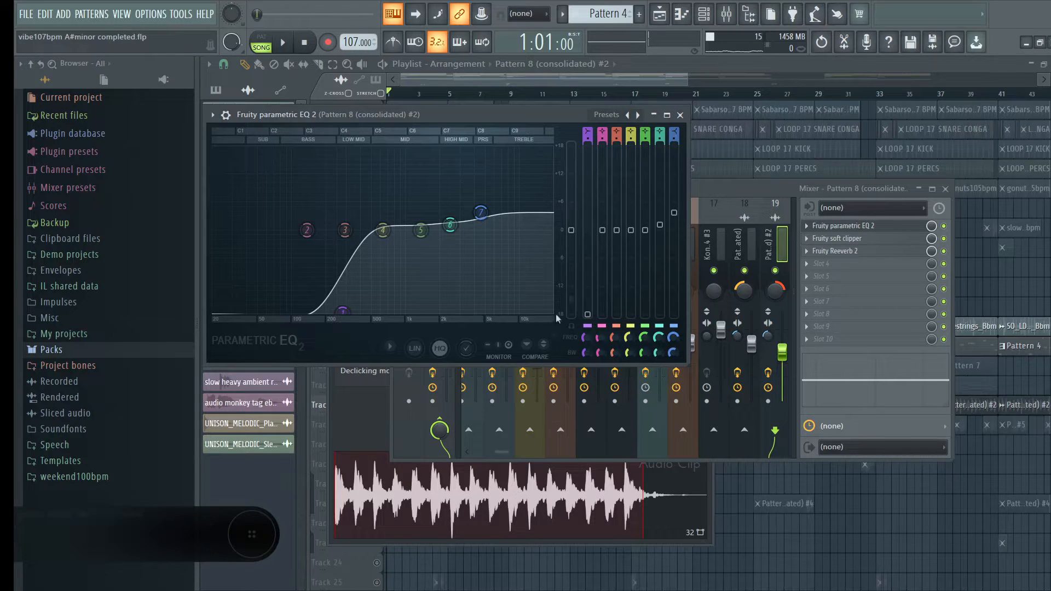
click(629, 73)
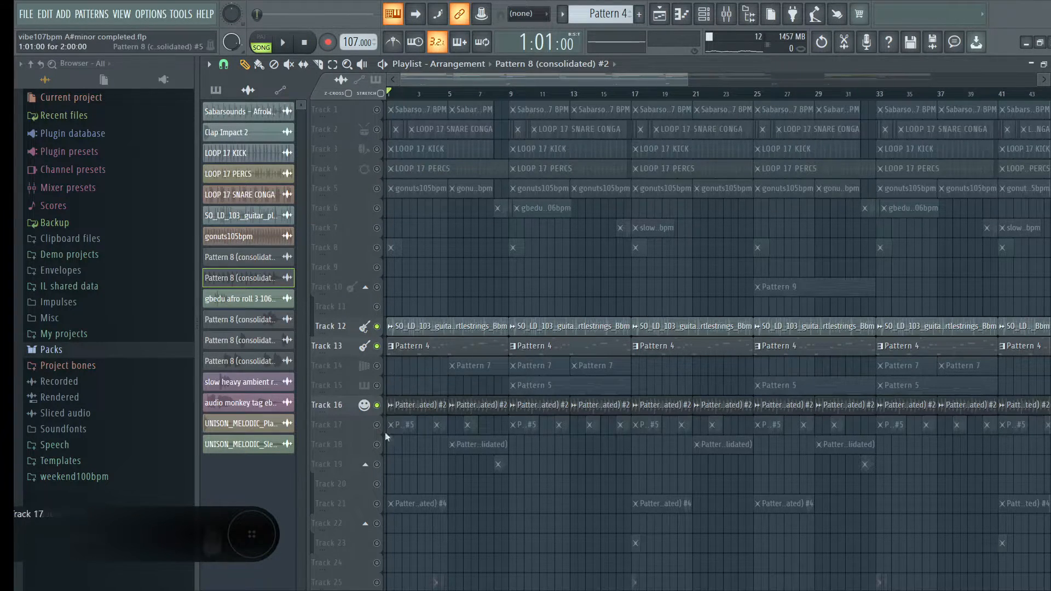
Unmute the Pattern 7 clips on Track 14 and play the arrangement from bar 5
click(377, 365)
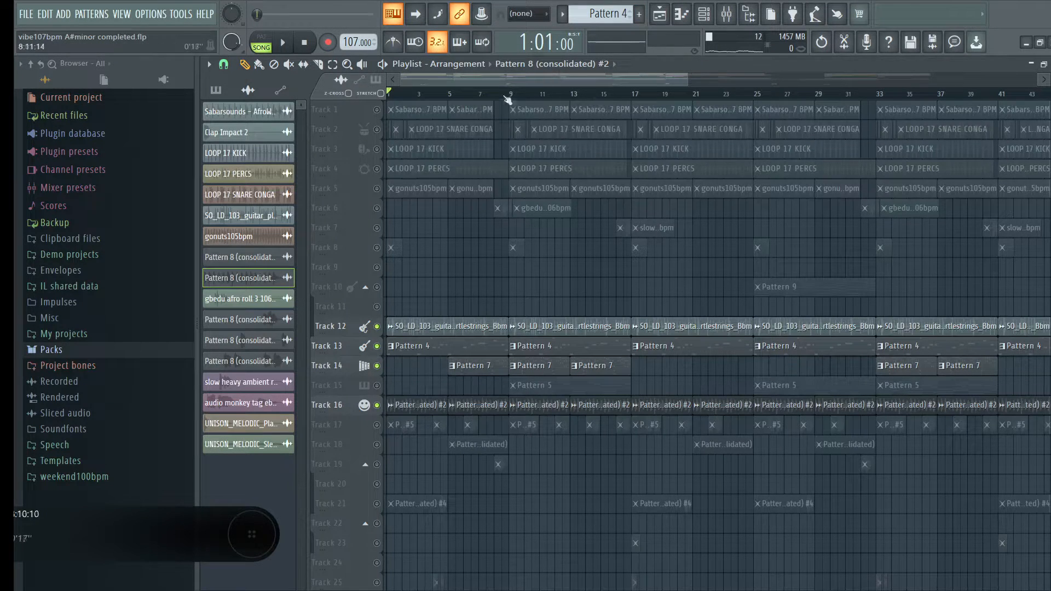
scroll(453, 94, up, 2)
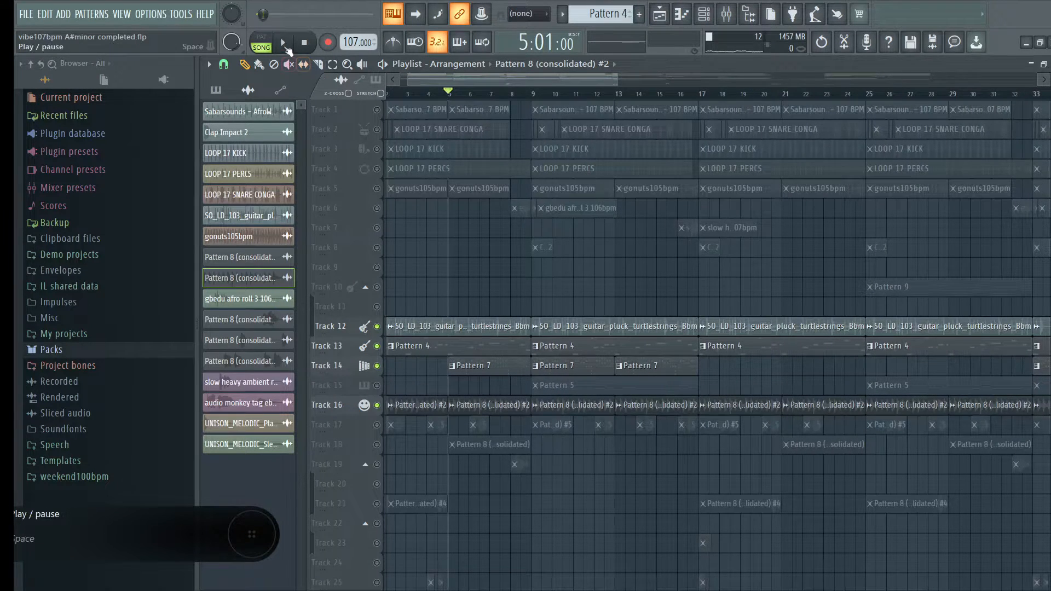
click(283, 43)
View the notes of Pattern 7 from Track 14 in the piano roll and close it
click(480, 365)
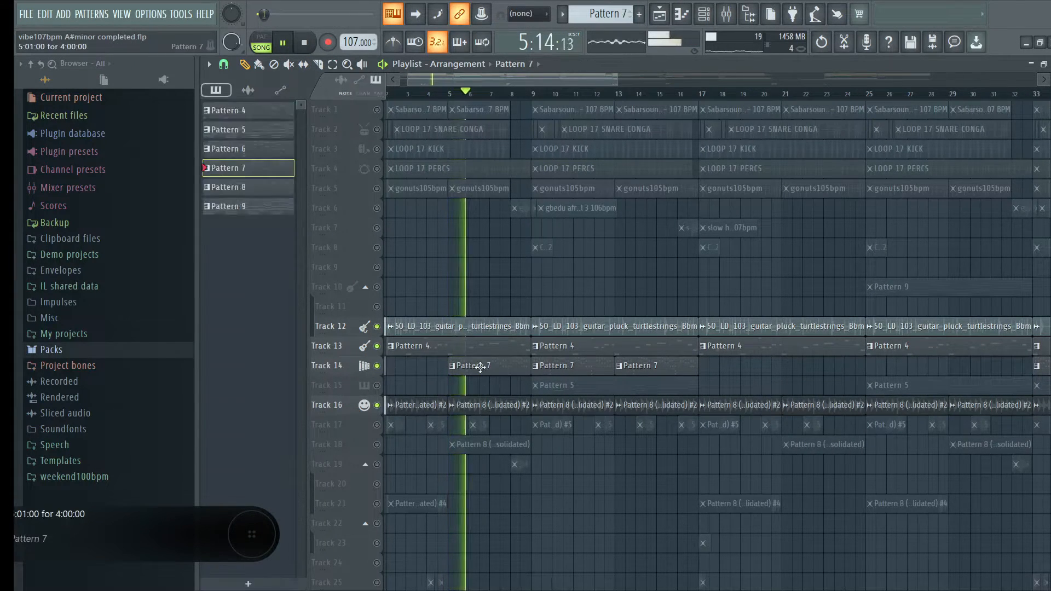
double_click(481, 365)
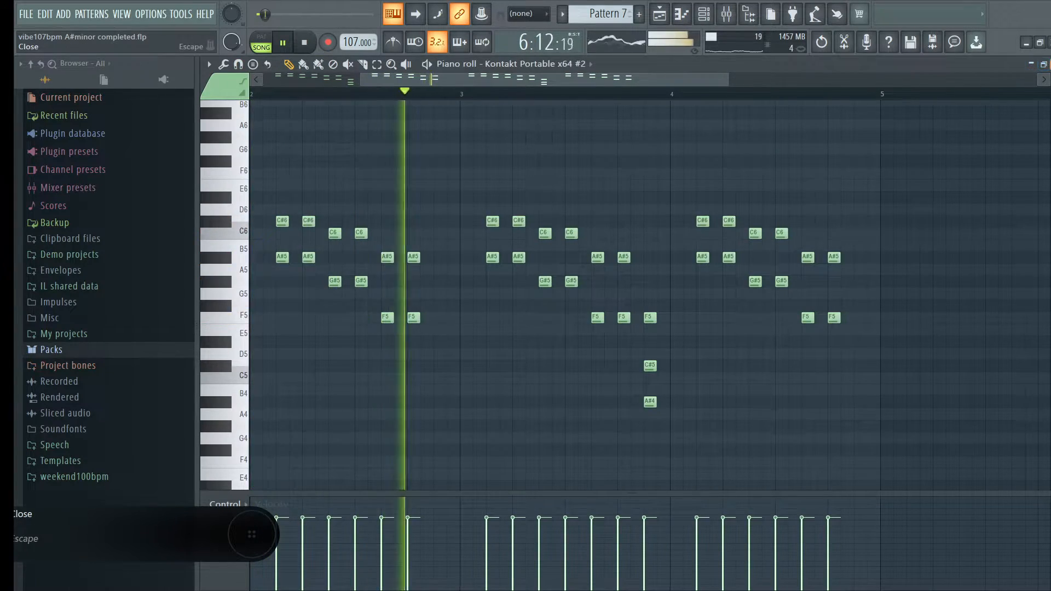
key(Escape)
View the Glass Marimba instrument in Kontakt Portable x64 #2, switch to pattern mode and close the plugin and channel rack
click(492, 210)
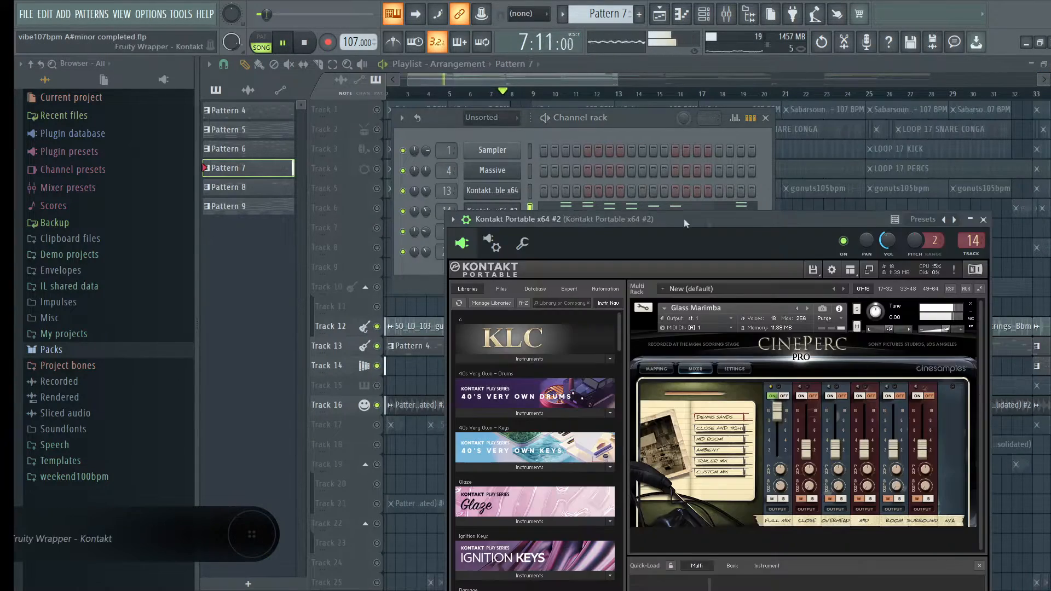
drag(796, 226, 720, 174)
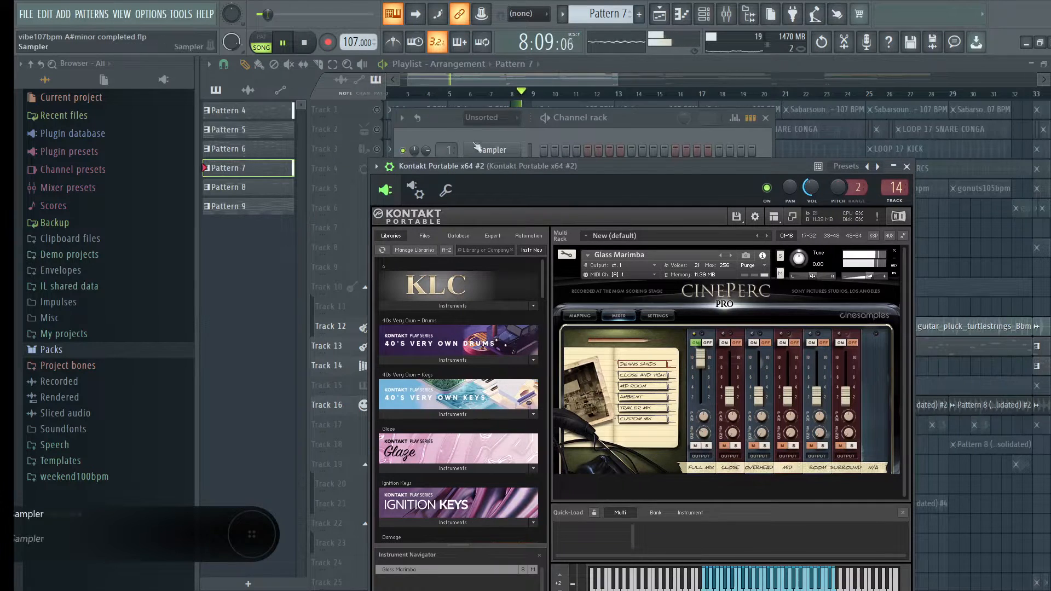
key(l)
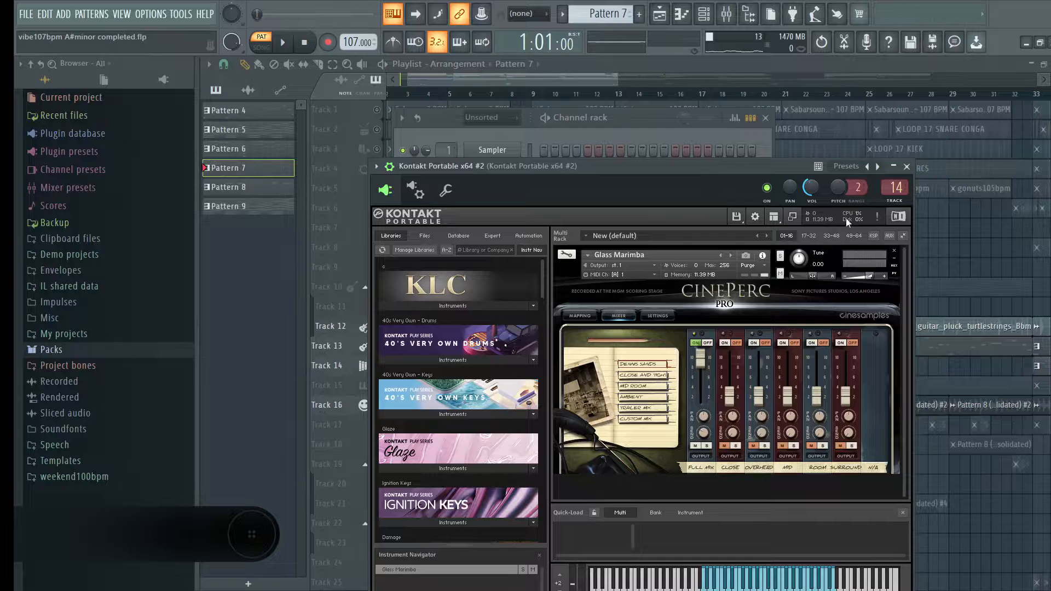
click(907, 167)
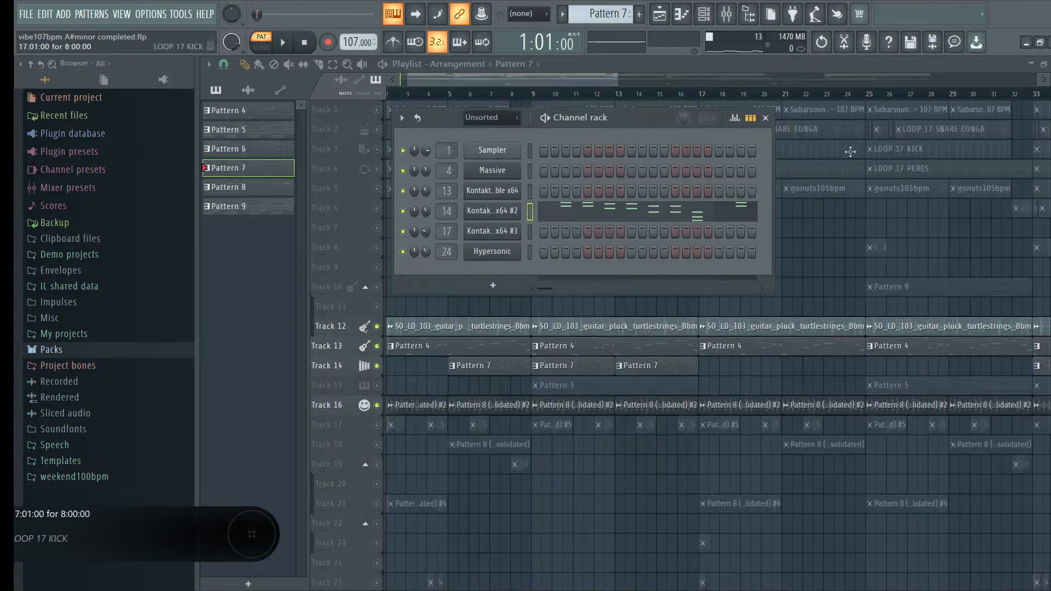
click(745, 71)
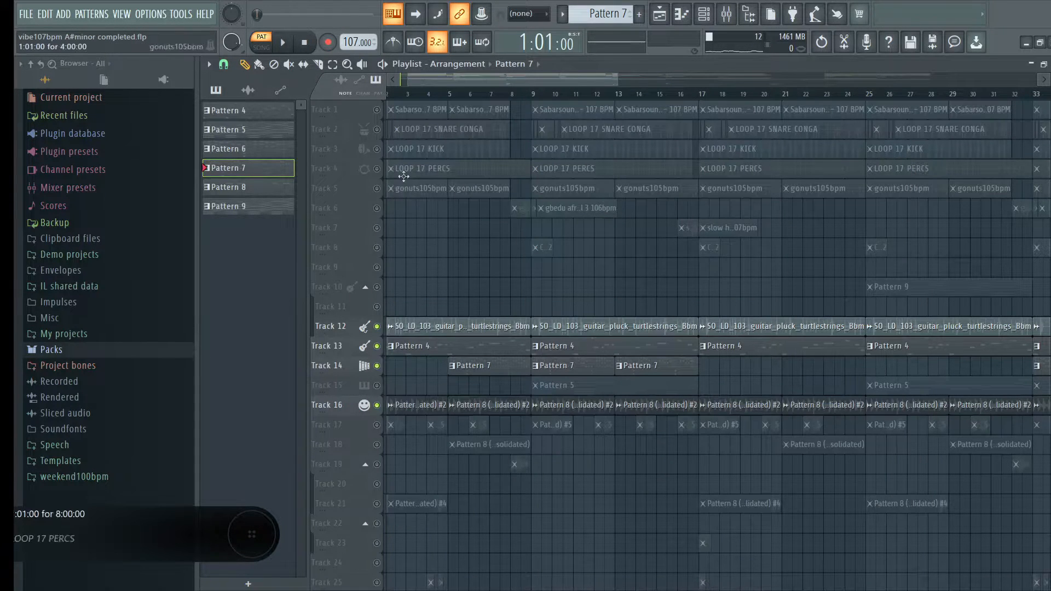
Unmute the Pattern 8 (consolidated) #5 clips on Track 17 and audition the arrangement from the start in song mode
drag(481, 83, 403, 97)
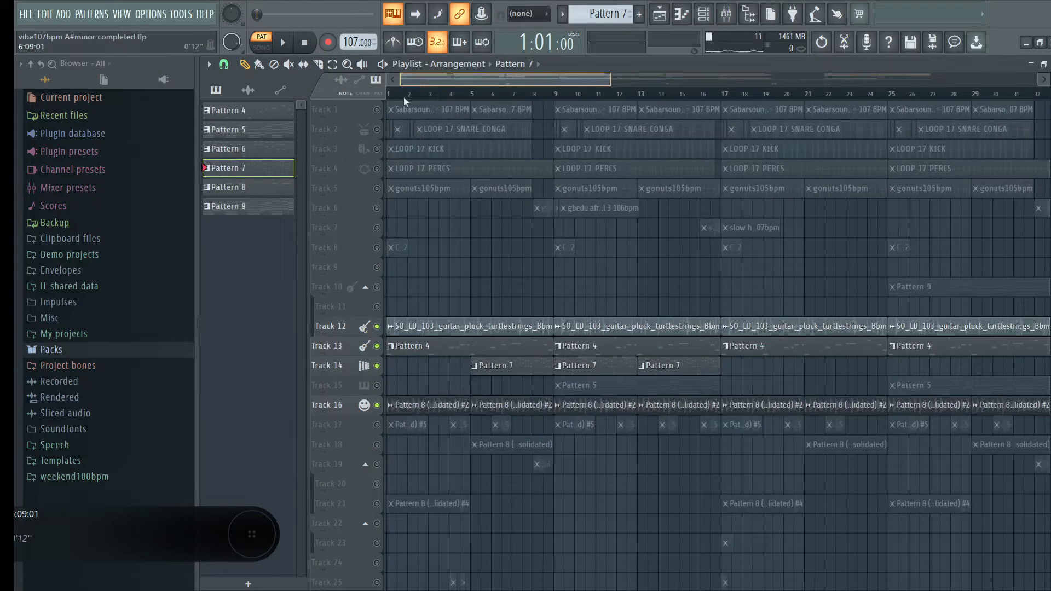
click(377, 425)
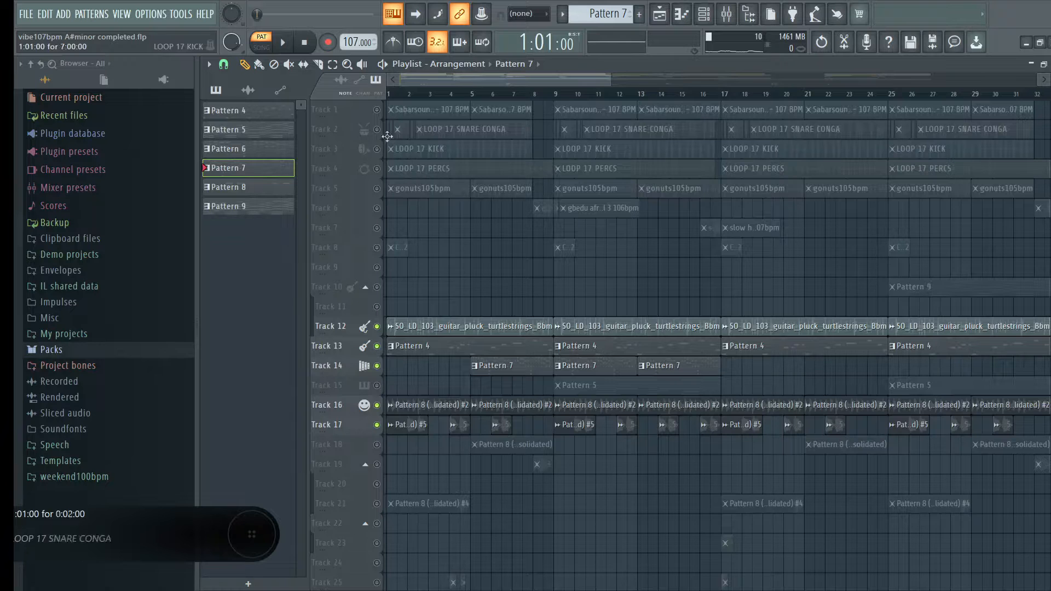
click(306, 43)
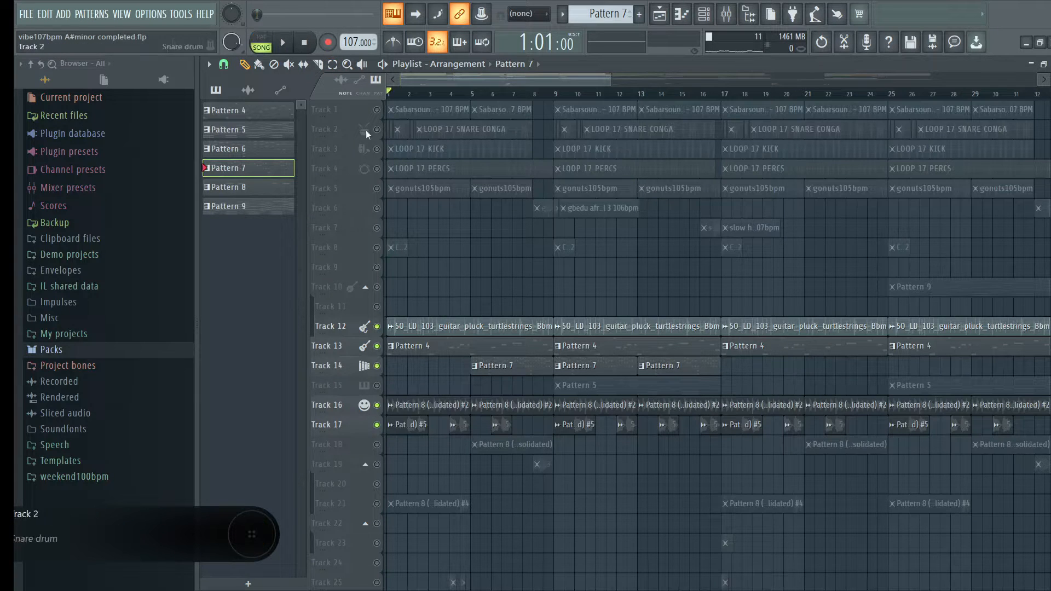
key(space)
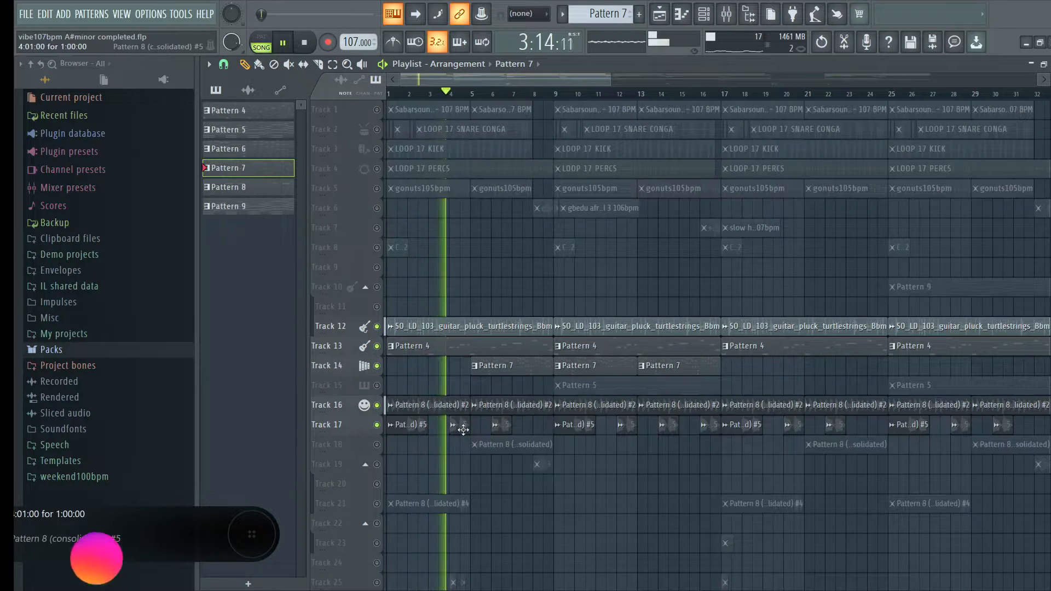
click(307, 48)
Review the Pattern 8 (consolidated) #5 clip's channel settings and its mixer track's parametric EQ 2, Compressor and Reeverb 2, and close all windows
double_click(460, 430)
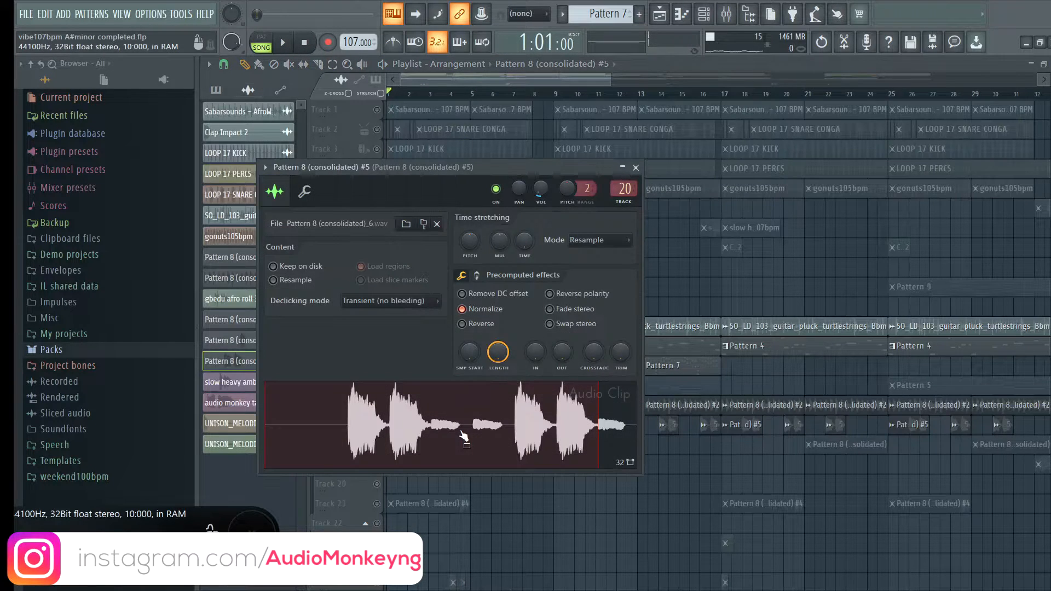
click(731, 16)
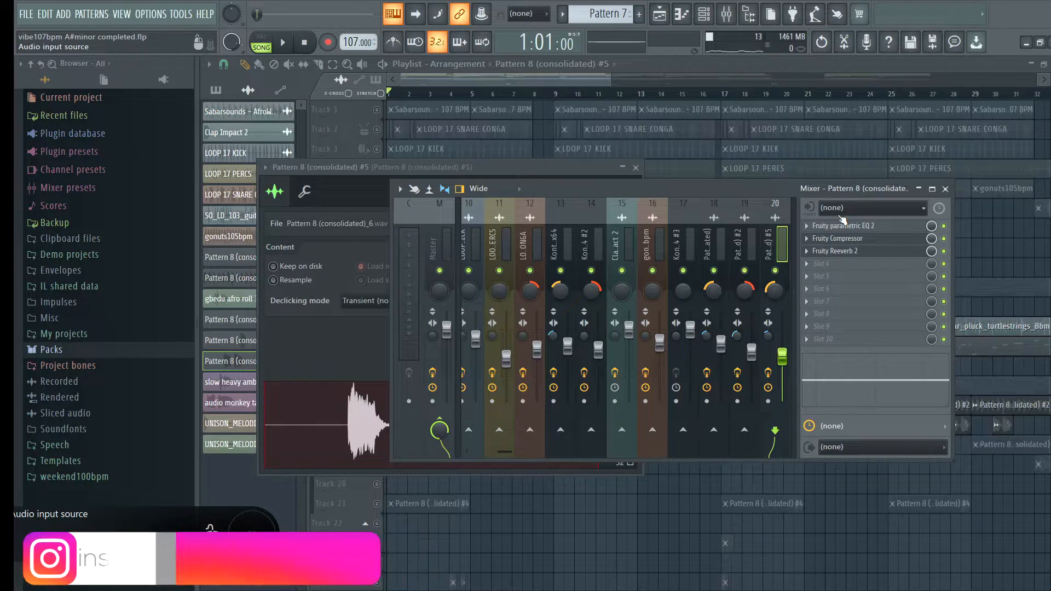
click(844, 225)
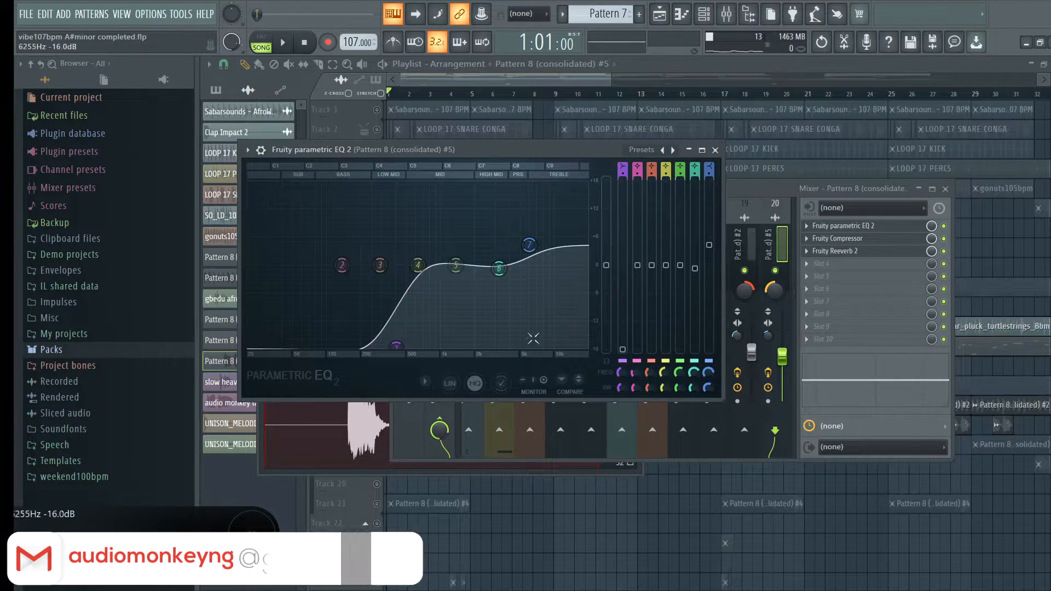
click(838, 239)
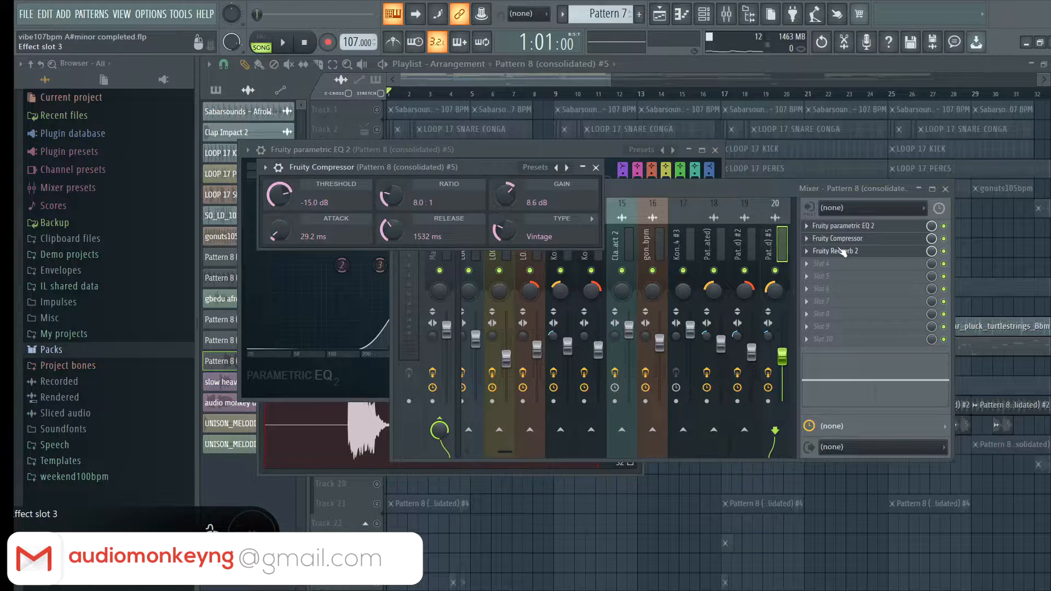
click(840, 251)
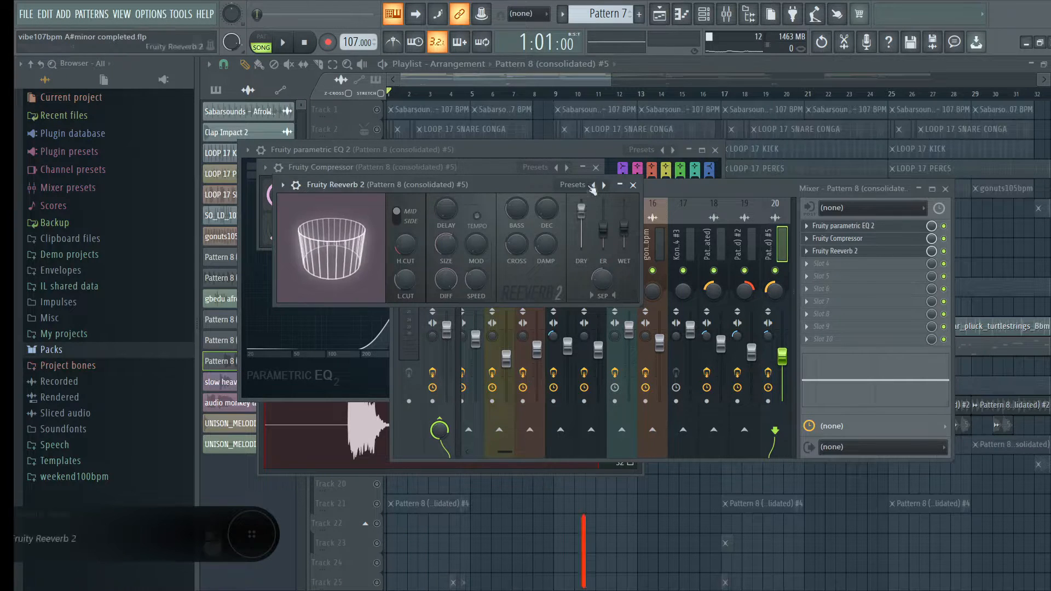
click(595, 167)
click(715, 150)
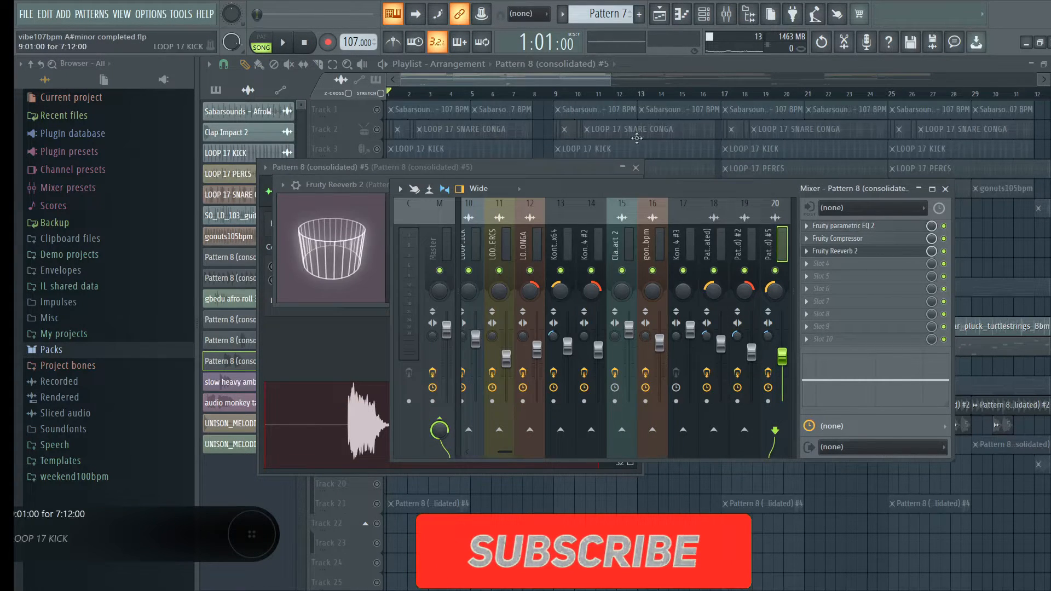
key(F12)
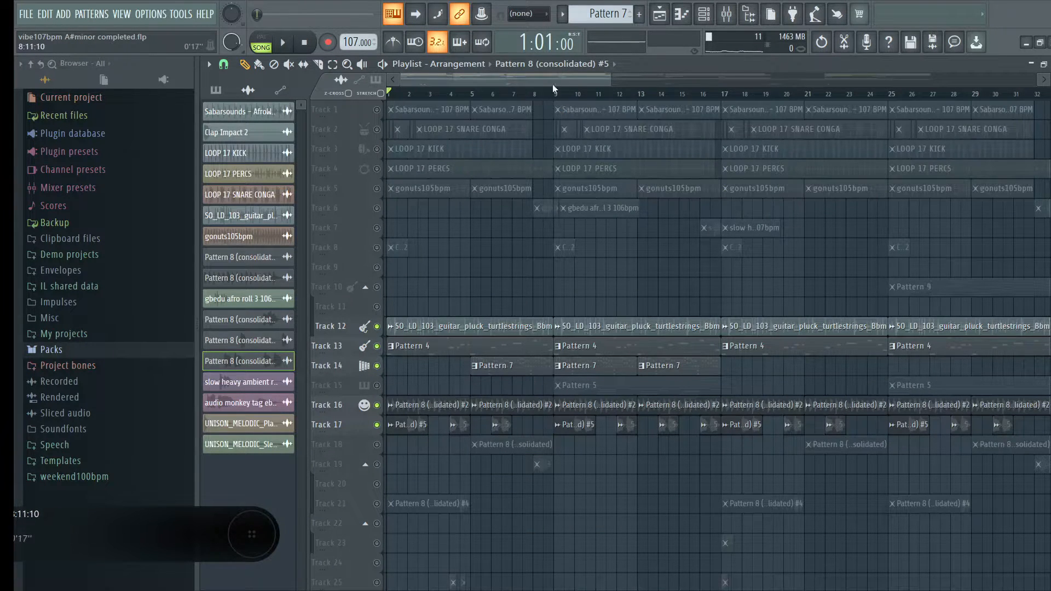
Unmute the Pattern 8 (consolidated) clips on Track 18 and play the arrangement
scroll(518, 383, down, 3)
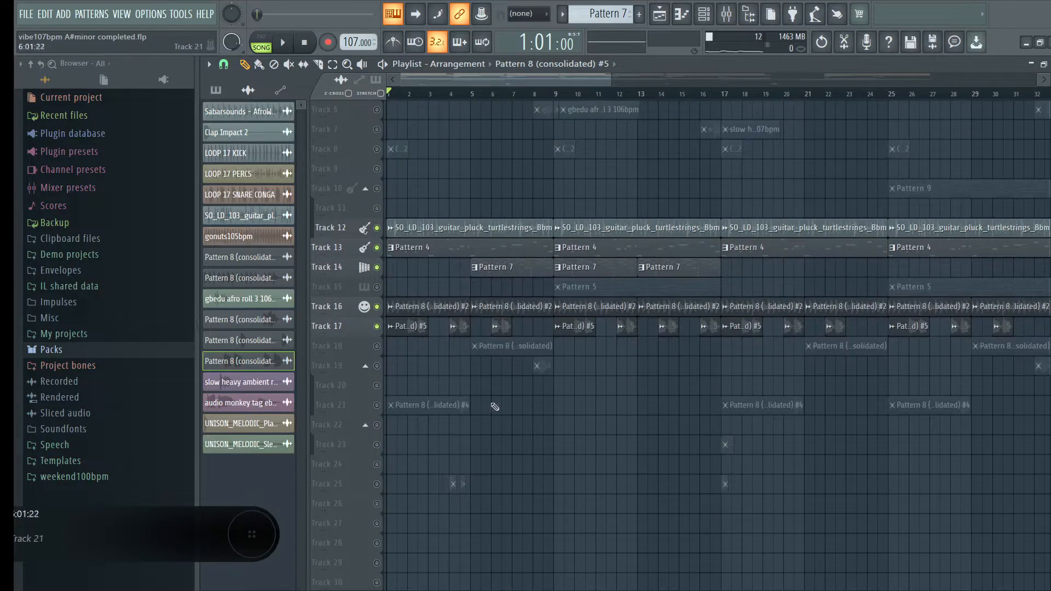
click(378, 346)
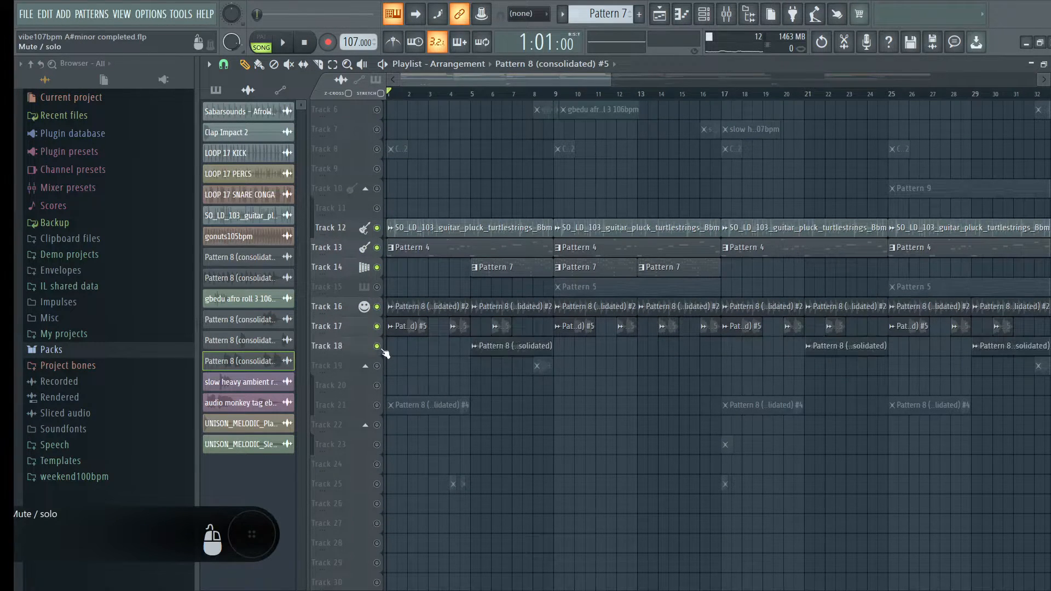
scroll(492, 96, up, 2)
scroll(484, 97, down, 2)
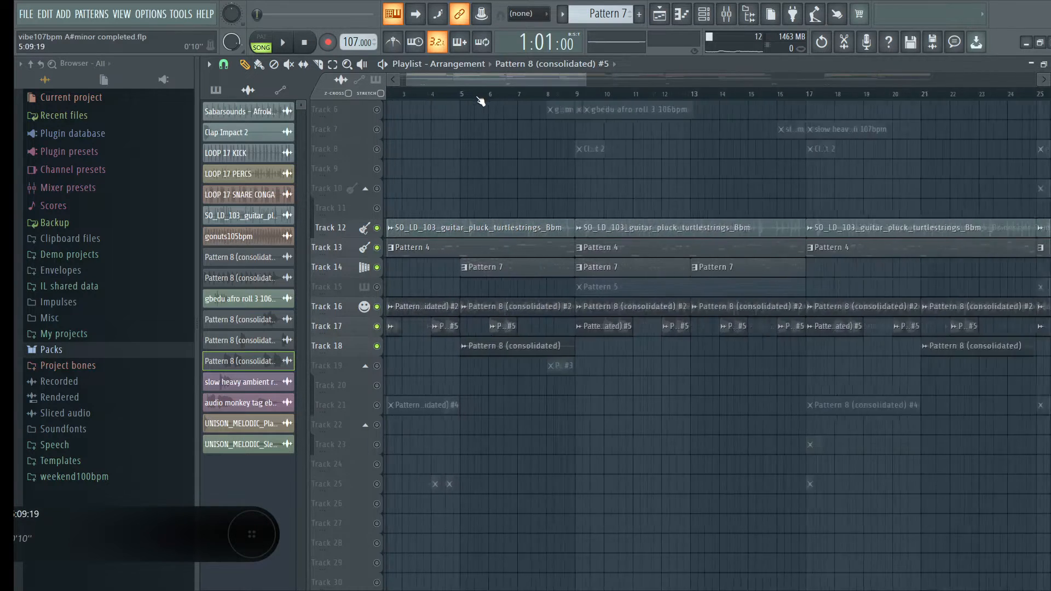
click(283, 42)
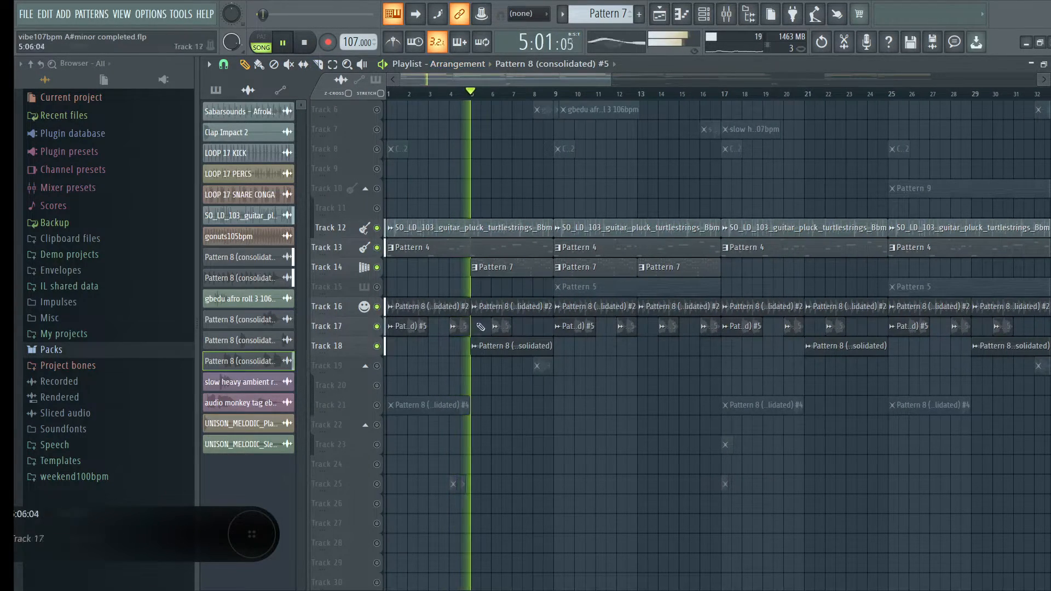
Review the Track 18 clip's channel settings and its mixer track's parametric EQ 2, Compressor and Reeverb 2, stopping playback and closing the windows
double_click(479, 351)
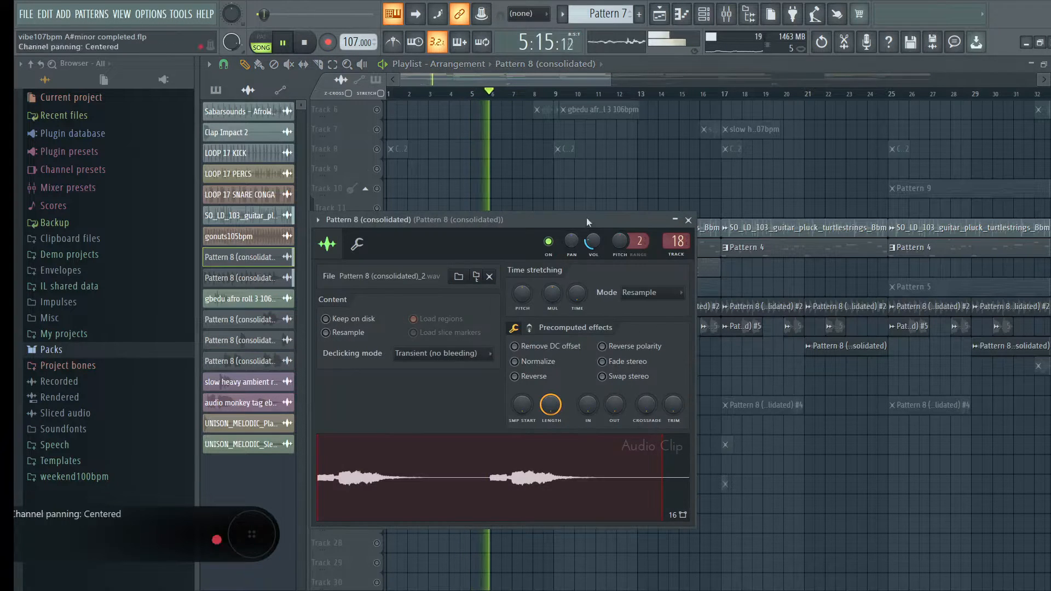
click(727, 14)
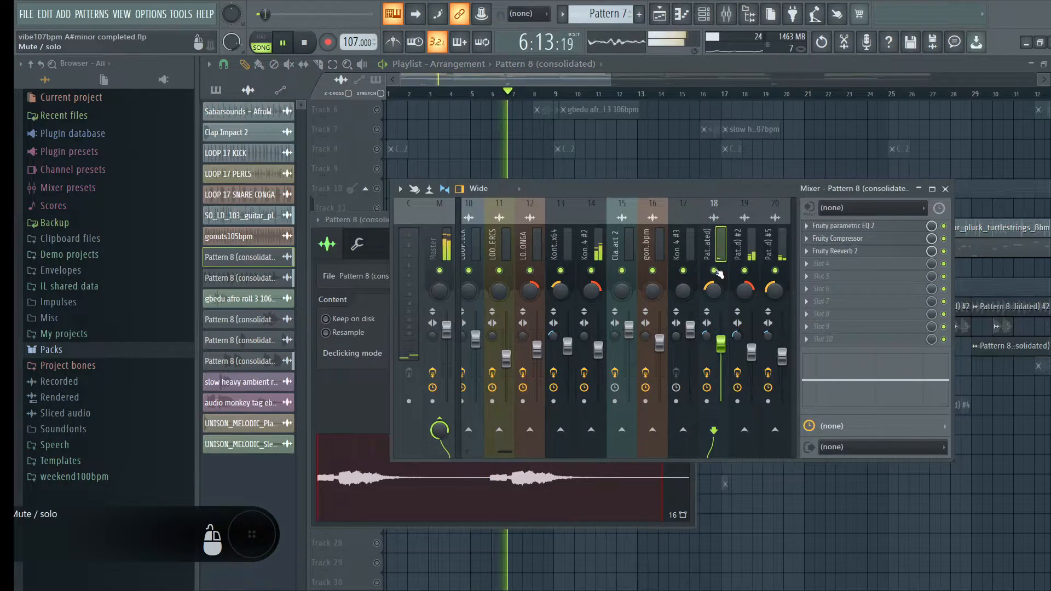
click(843, 226)
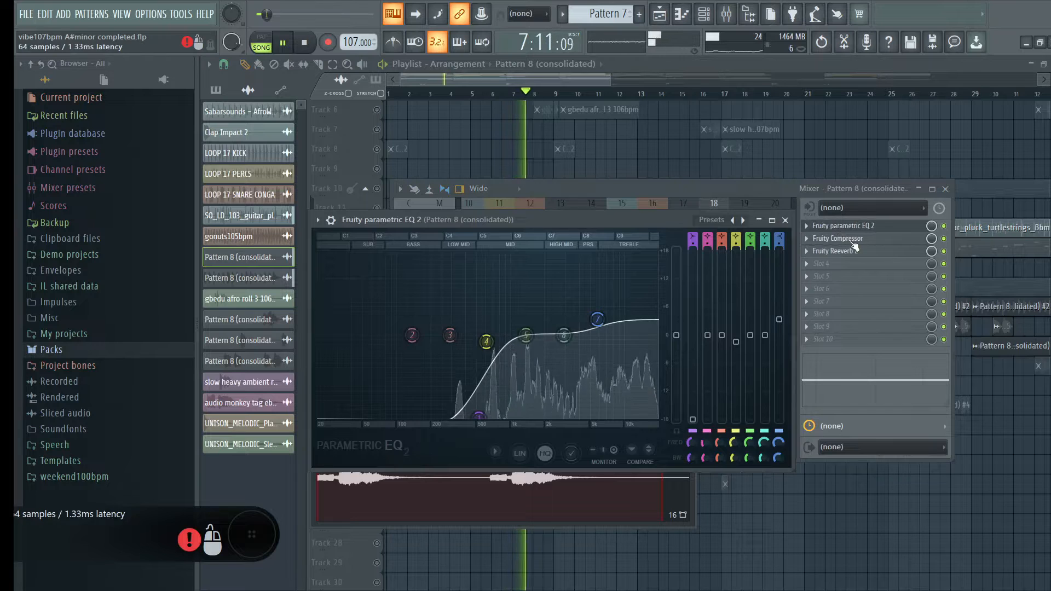
click(838, 239)
click(832, 251)
key(space)
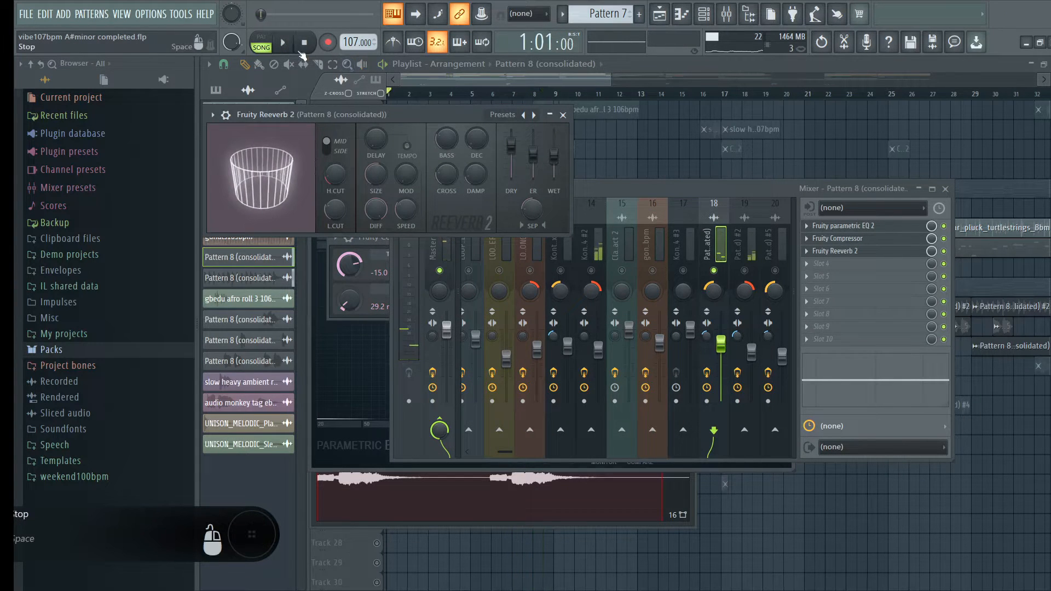
key(F12)
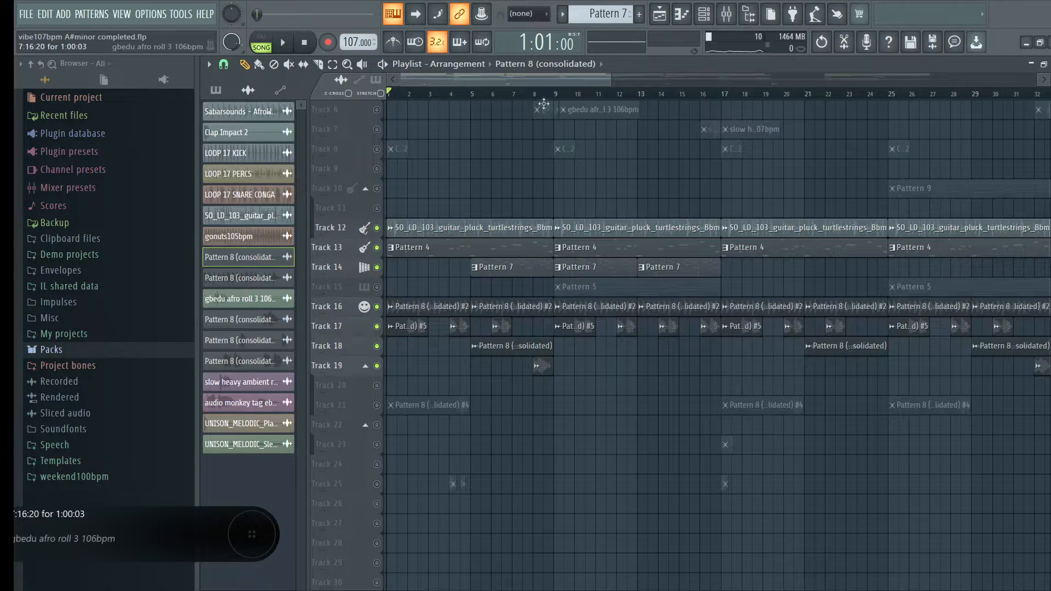
Play the arrangement from around bar 7 to audition the Track 19 clip together with the other unmuted melodic tracks
drag(533, 96, 527, 95)
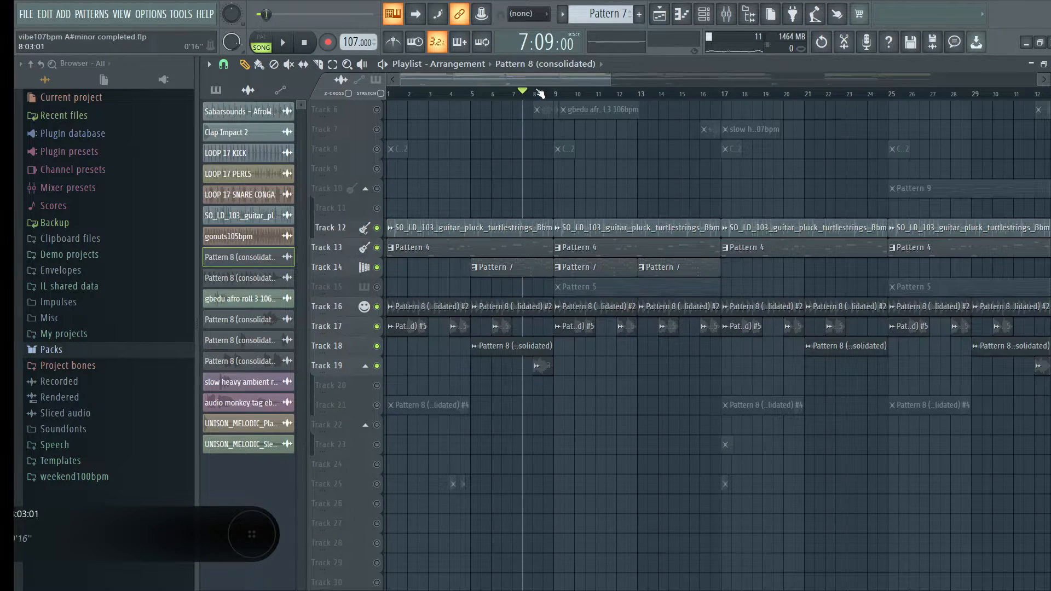
scroll(539, 94, up, 3)
click(526, 96)
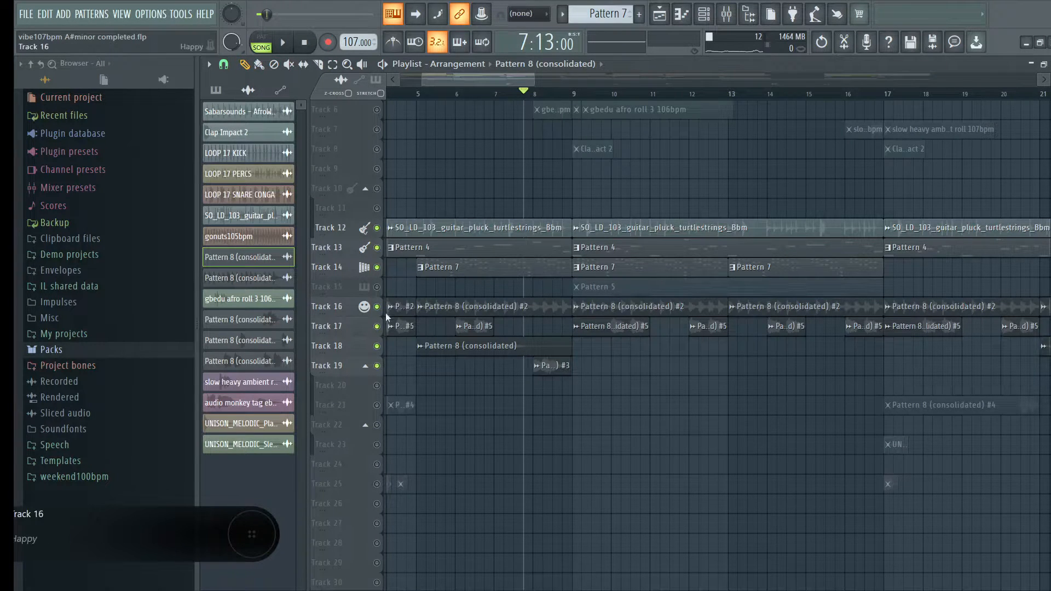
key(space)
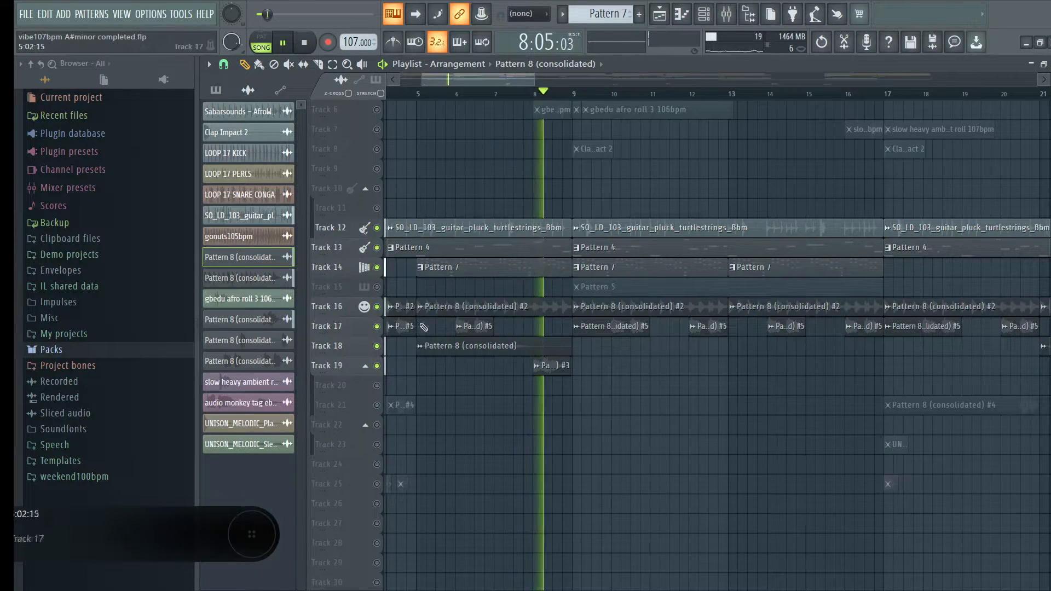
click(488, 95)
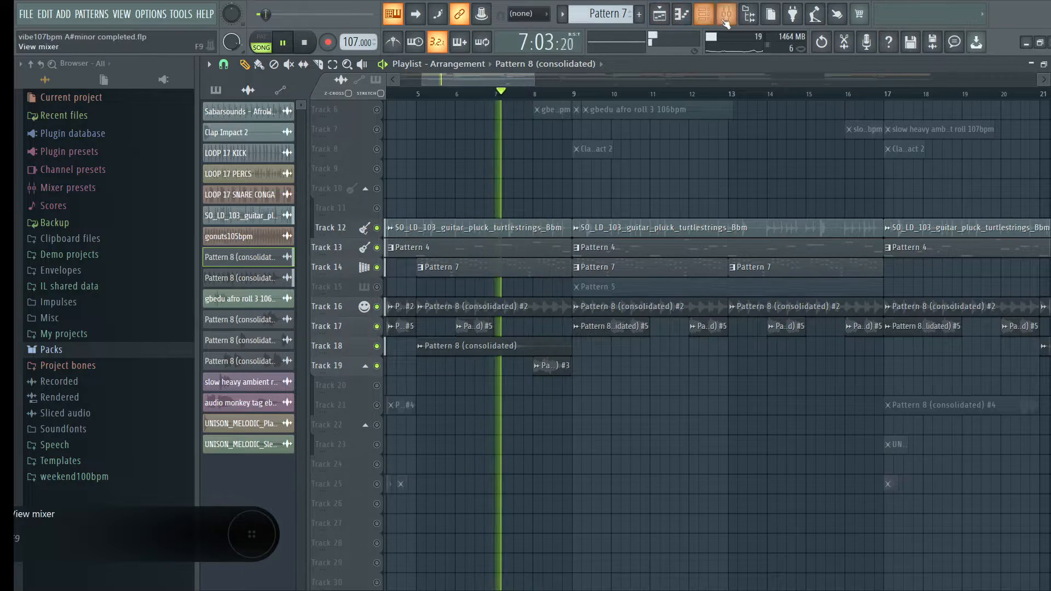
Solo Track 19 and play its Pattern 8 (consolidated) #3 clip from around bar 8
click(727, 18)
right_click(714, 271)
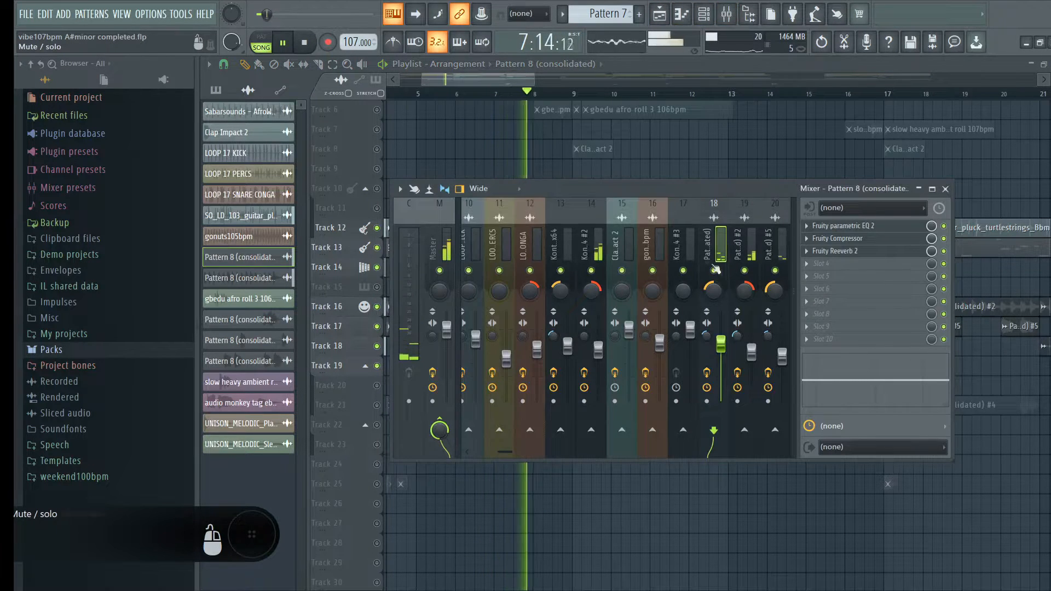
click(515, 79)
right_click(378, 366)
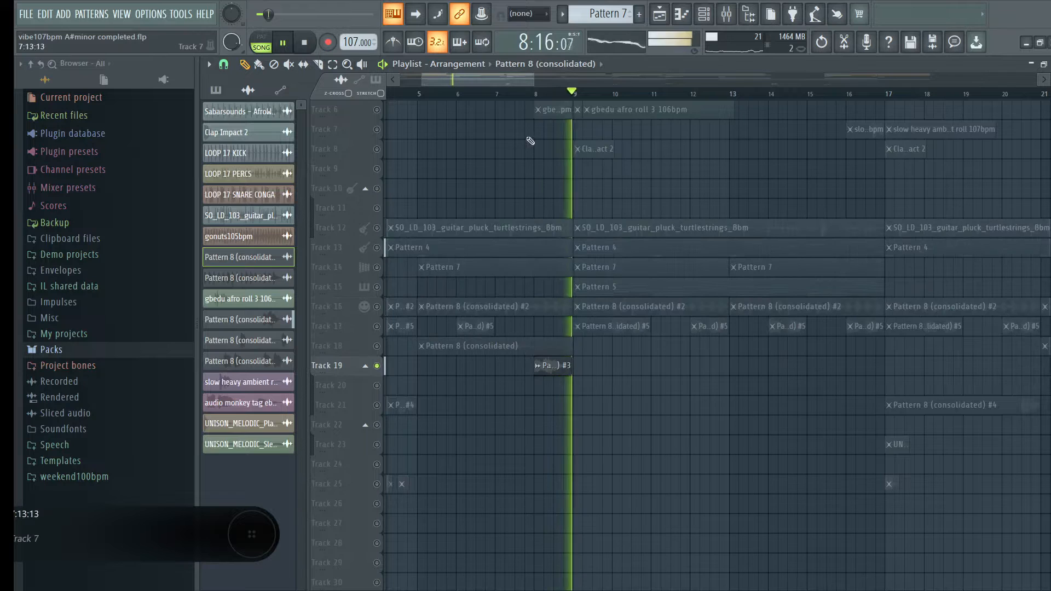
click(535, 94)
Check the mixer and the Pattern 8 (consolidated) #3 clip's channel settings, and stop playback
click(728, 17)
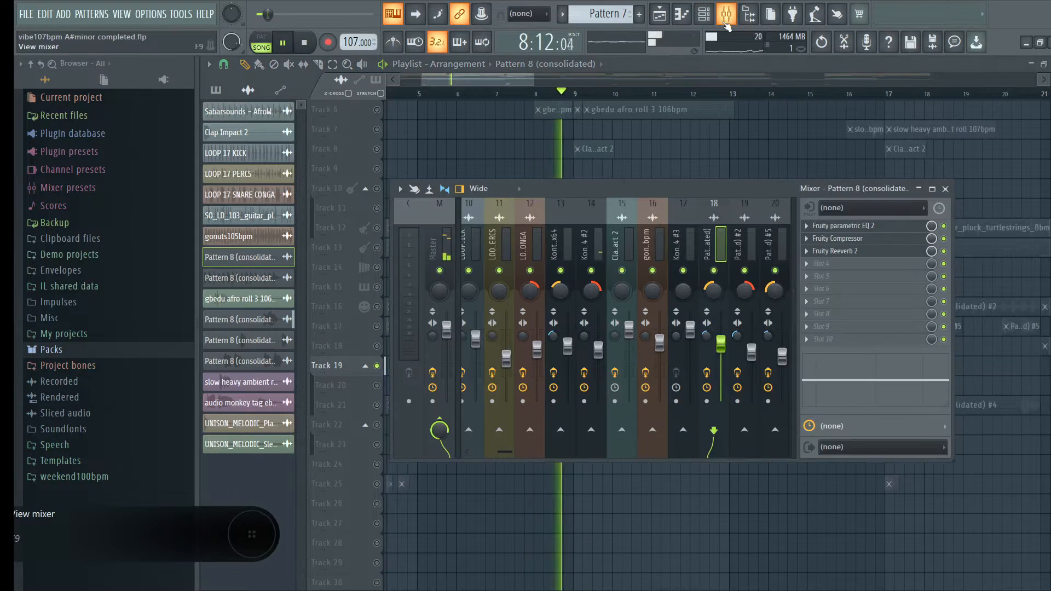
right_click(520, 169)
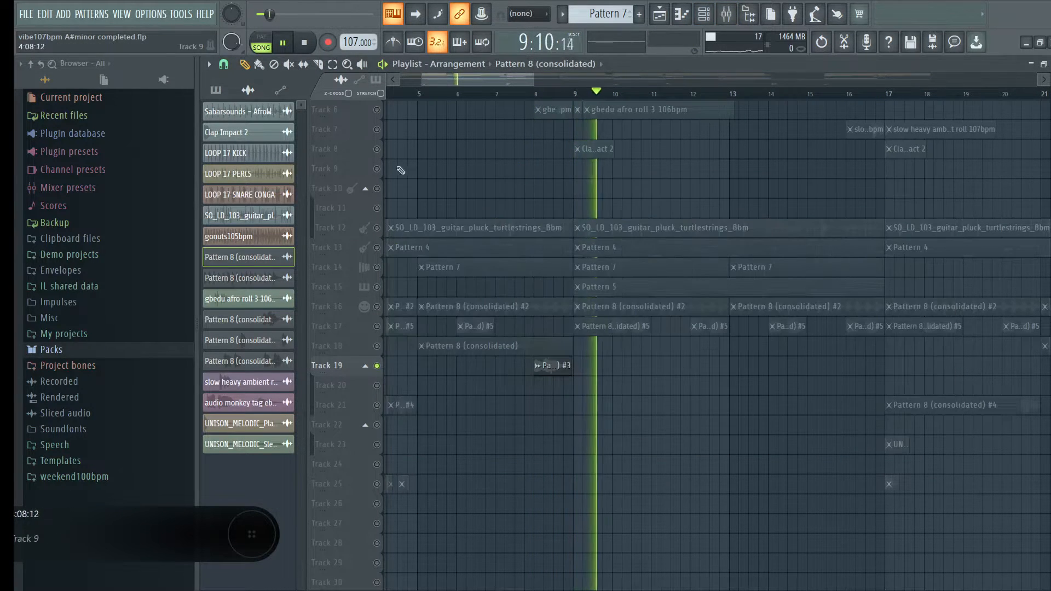
double_click(564, 367)
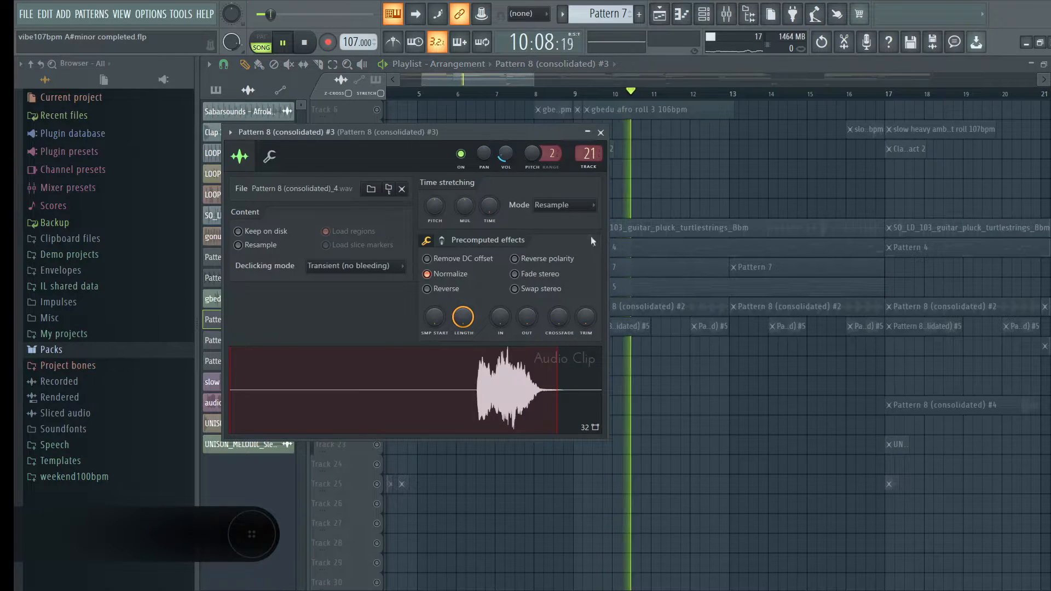
click(303, 43)
Show the whole arrangement in the playlist and unmute all tracks
double_click(349, 65)
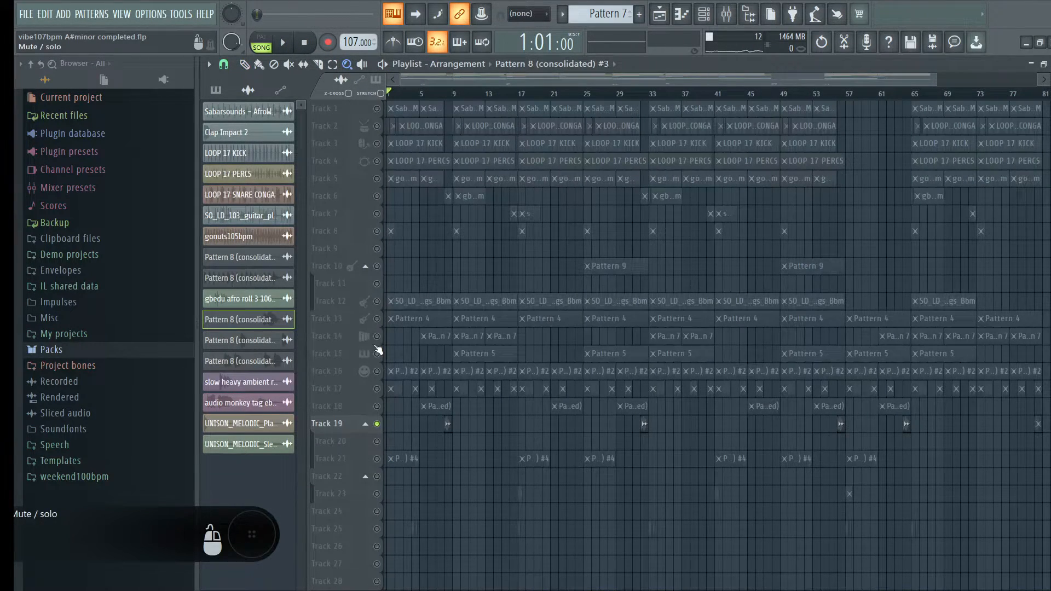
right_click(377, 343)
right_click(378, 343)
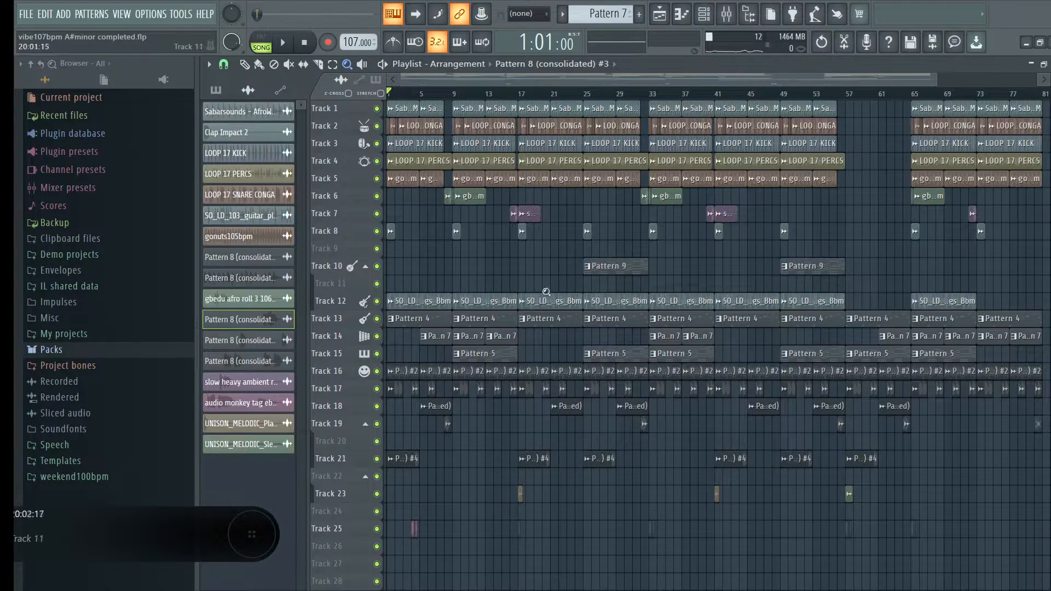
Review the Pattern 5 chord notes from Track 15 in the piano roll and play the pattern alone in pattern mode
click(532, 326)
right_click(533, 330)
click(466, 345)
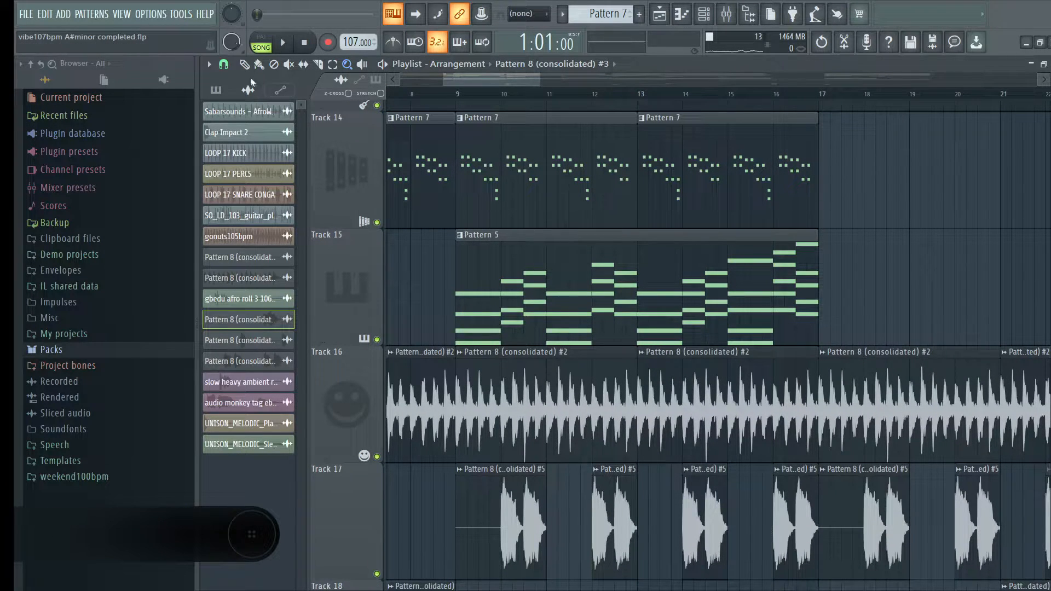
double_click(450, 208)
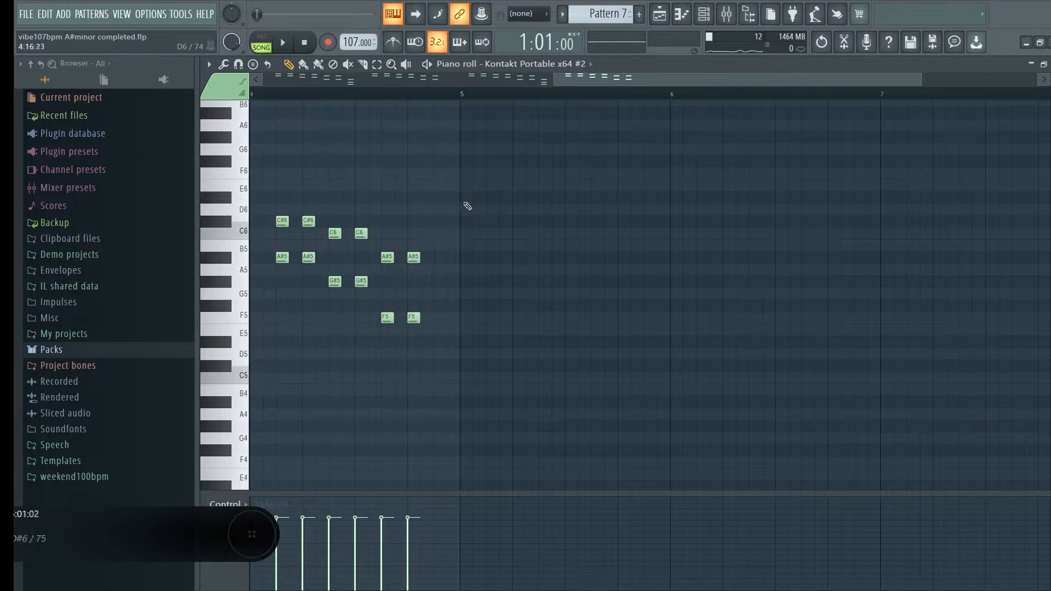
click(661, 15)
double_click(553, 326)
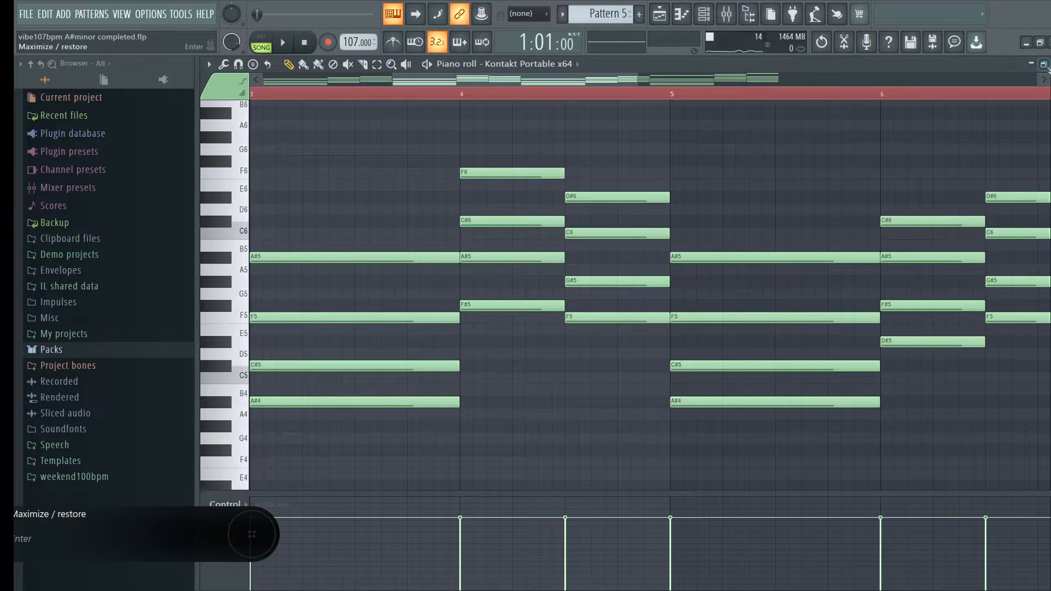
click(1050, 65)
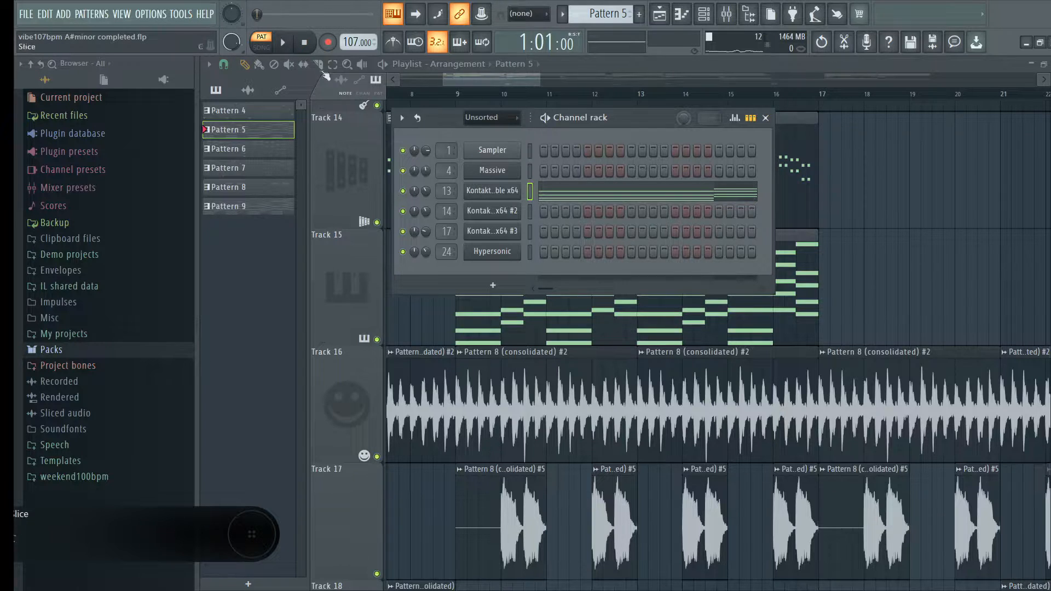
click(284, 44)
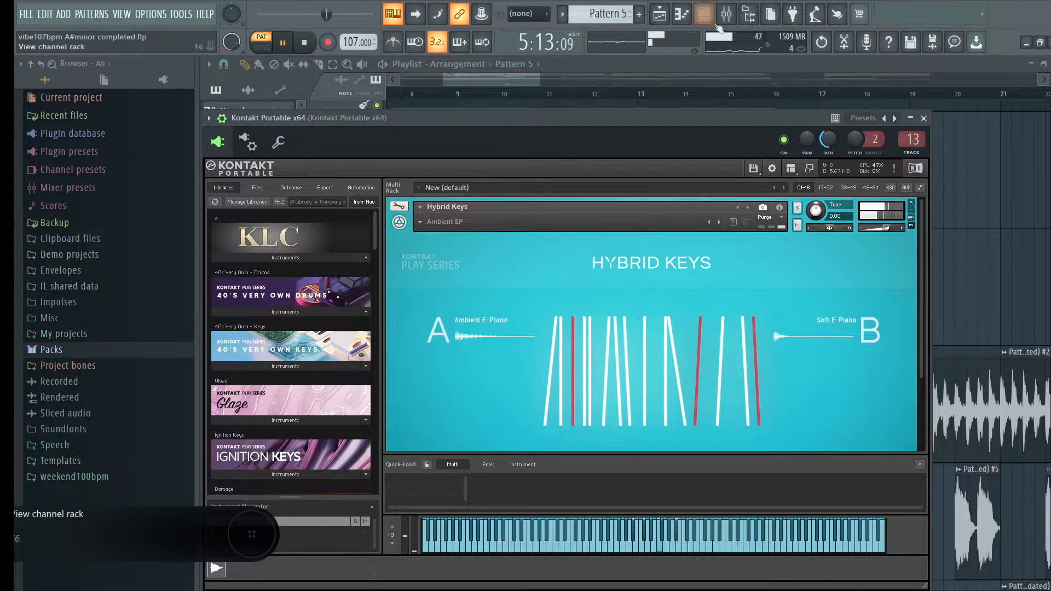
Review the Hybrid Keys Kontakt channel and its mixer track's parametric EQ 2, Compressor and Flangus, stopping playback and closing Kontakt
click(725, 15)
click(868, 226)
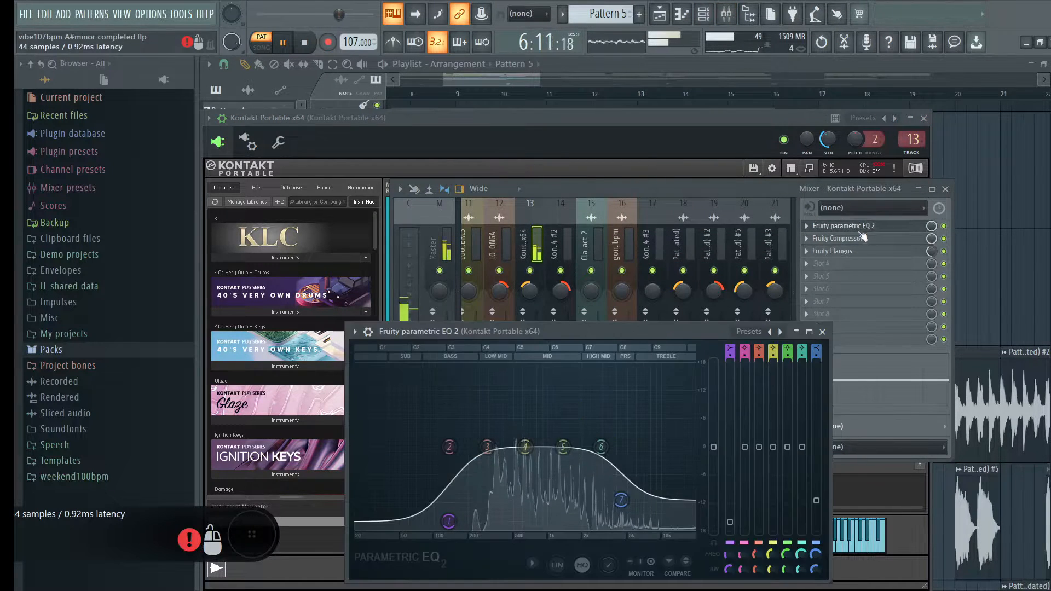
click(854, 239)
click(867, 251)
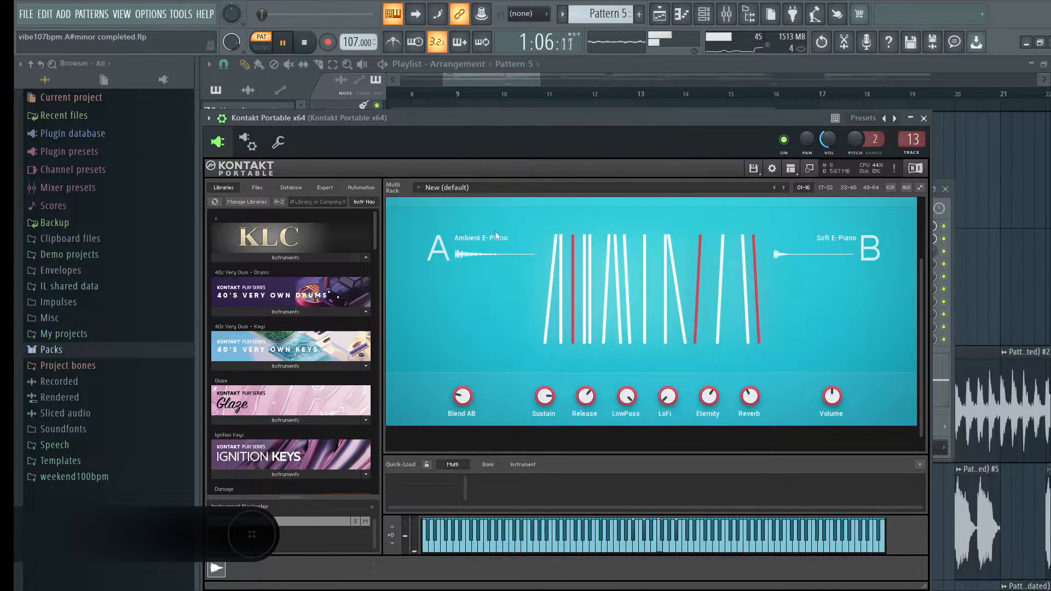
key(space)
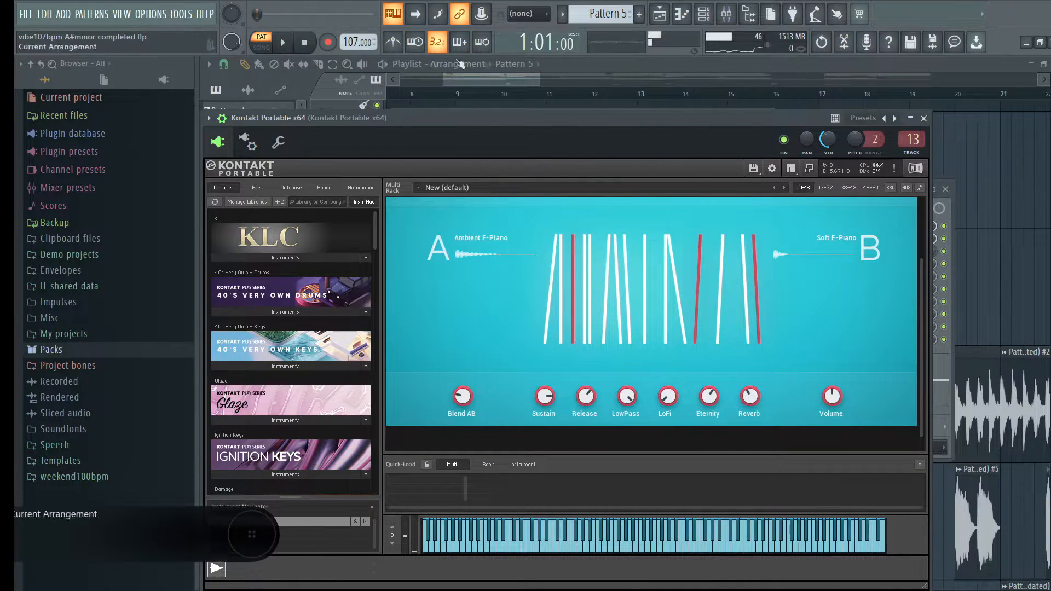
click(925, 118)
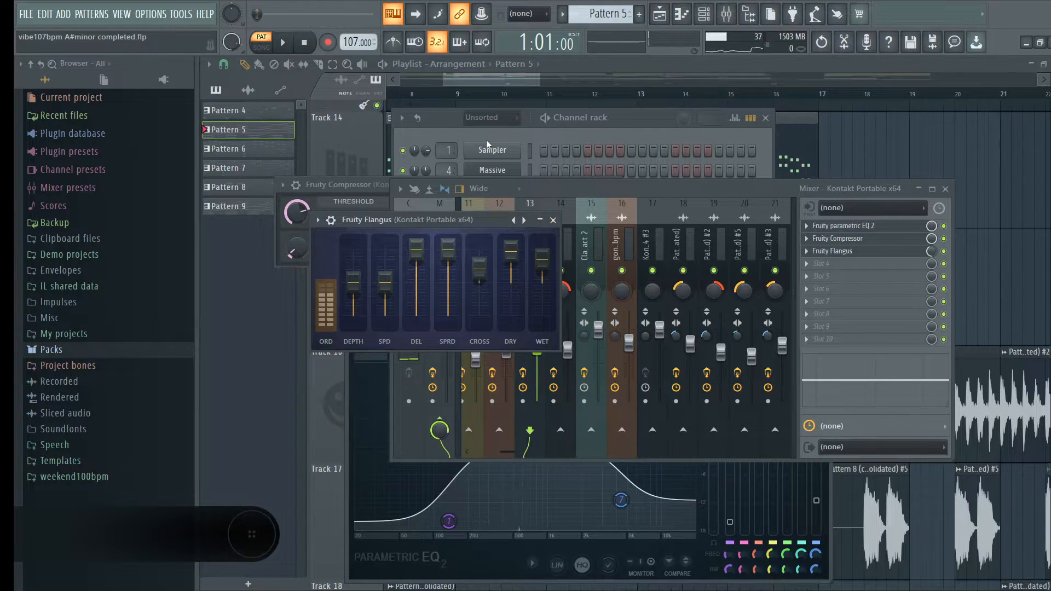
Solo Track 6 and audition its gbedu afro roll 3 106bpm clips in song mode from bar 7
click(347, 65)
right_click(873, 321)
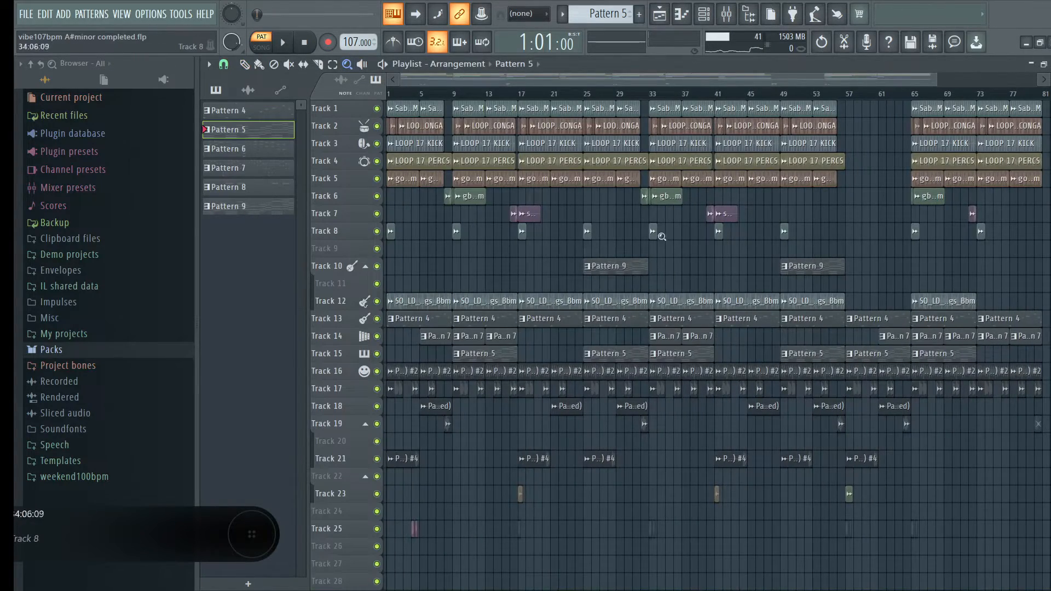
drag(662, 236, 410, 259)
right_click(479, 217)
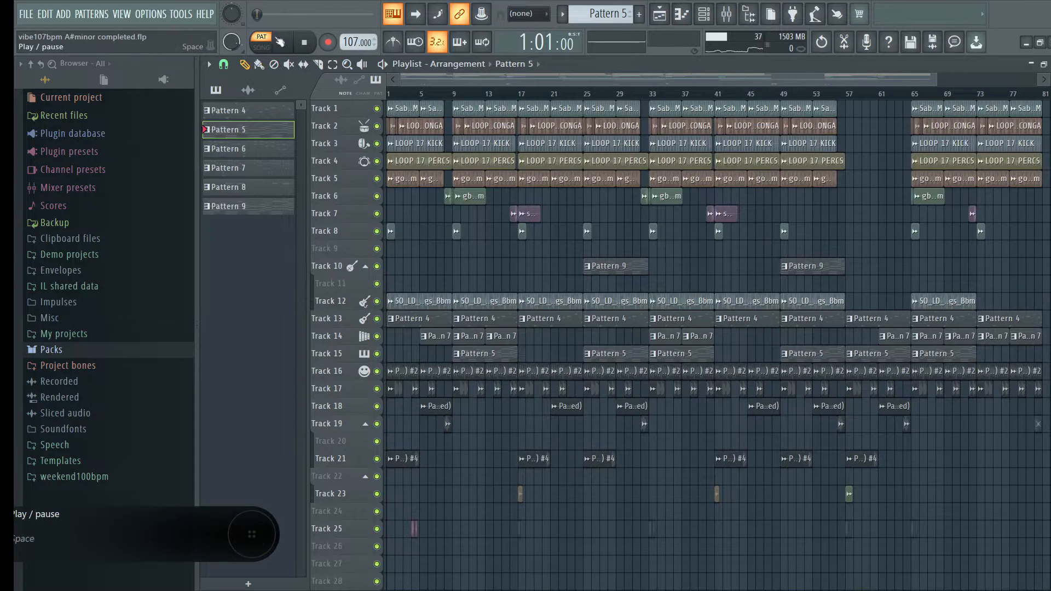
key(l)
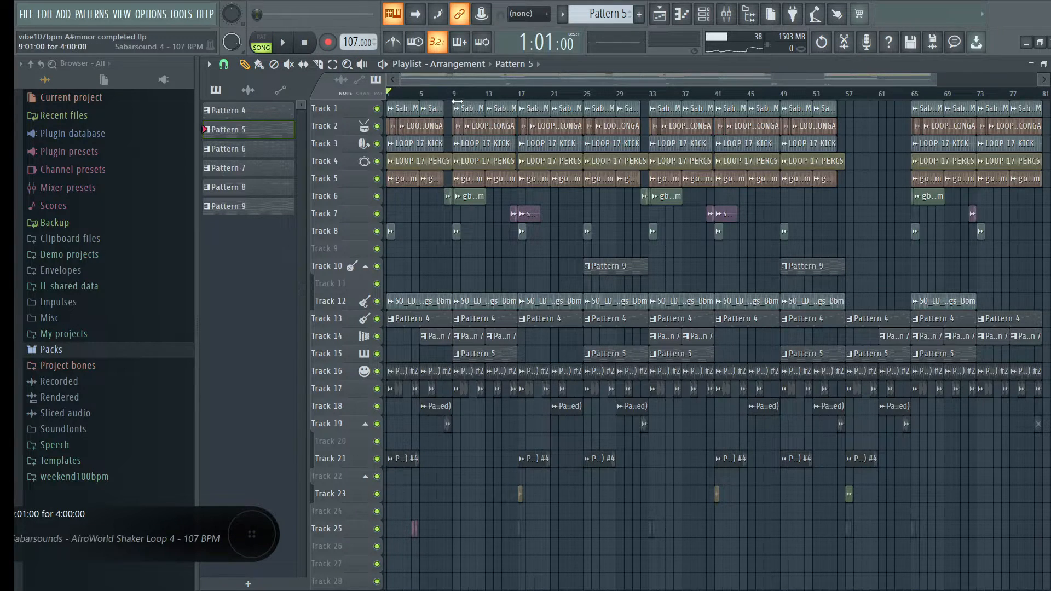
scroll(458, 100, up, 3)
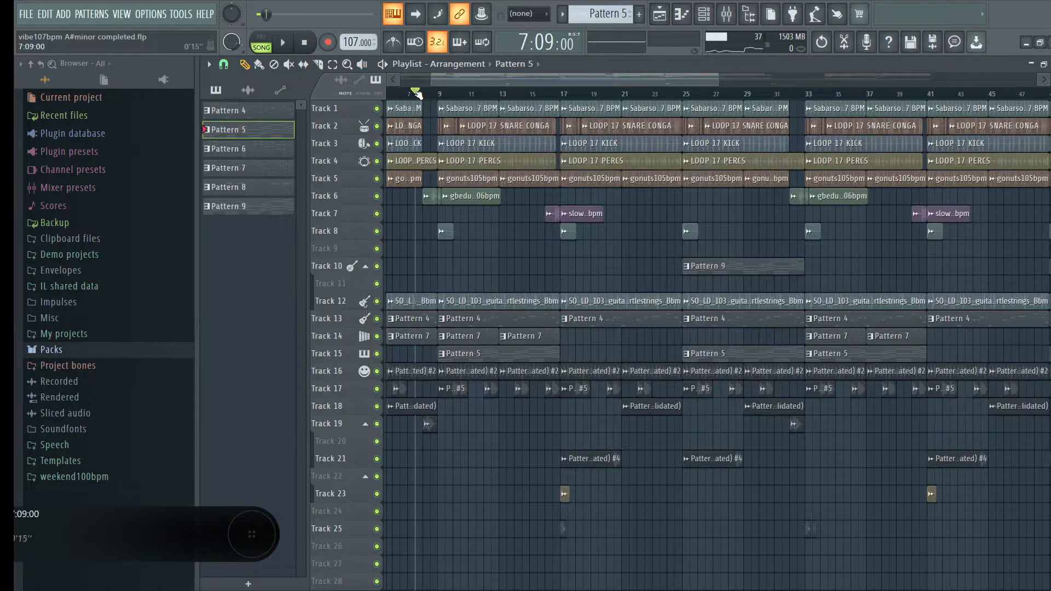
right_click(385, 198)
key(space)
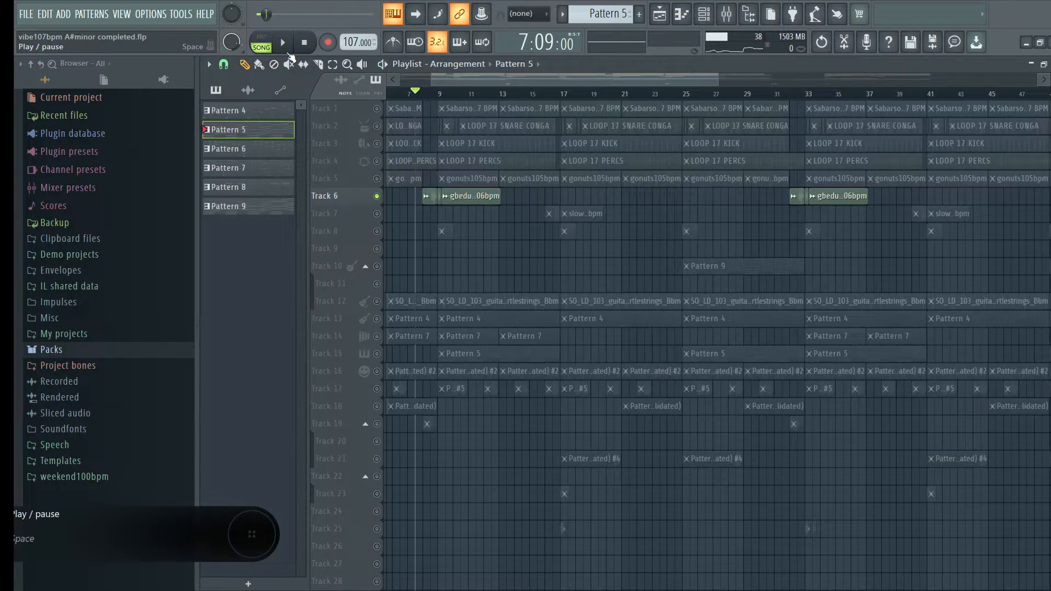
Unmute all tracks, listen to the full arrangement past bar 17, and stop playback
right_click(381, 199)
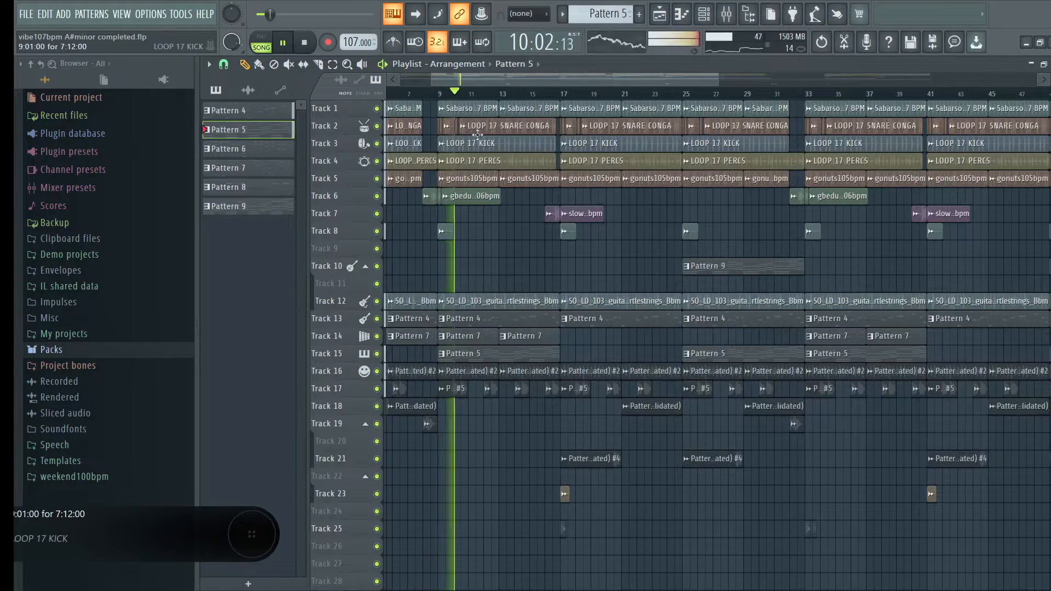
right_click(509, 164)
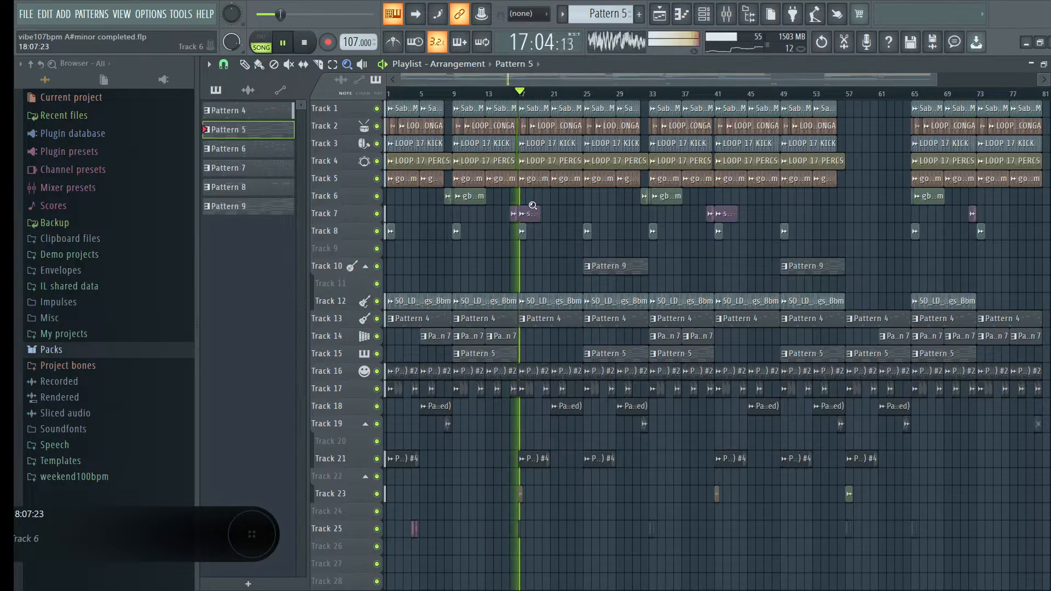
click(317, 38)
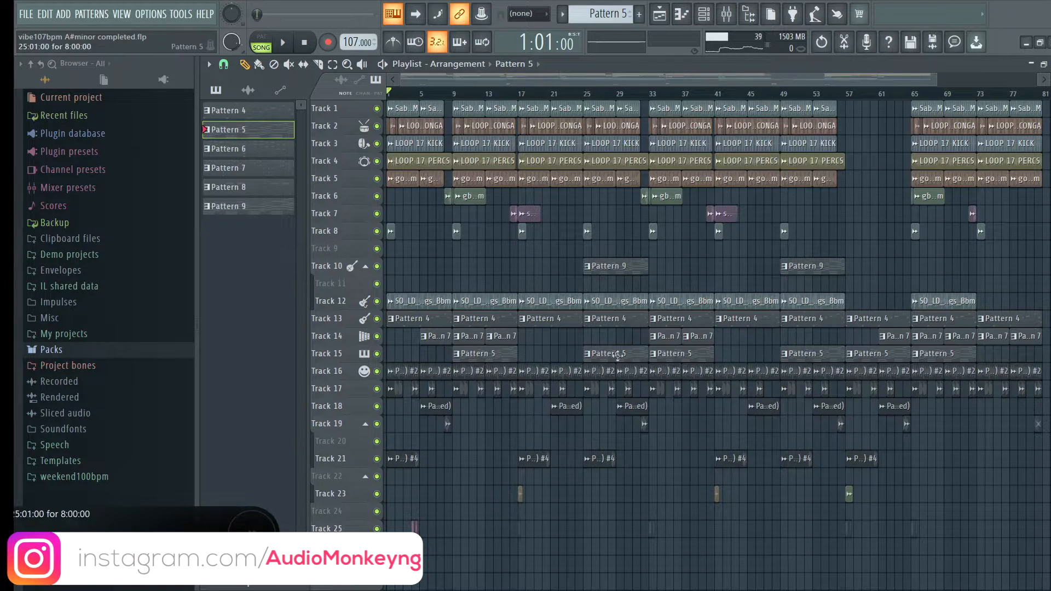
Move the playback position to bar 25 and solo Track 10
scroll(539, 95, up, 4)
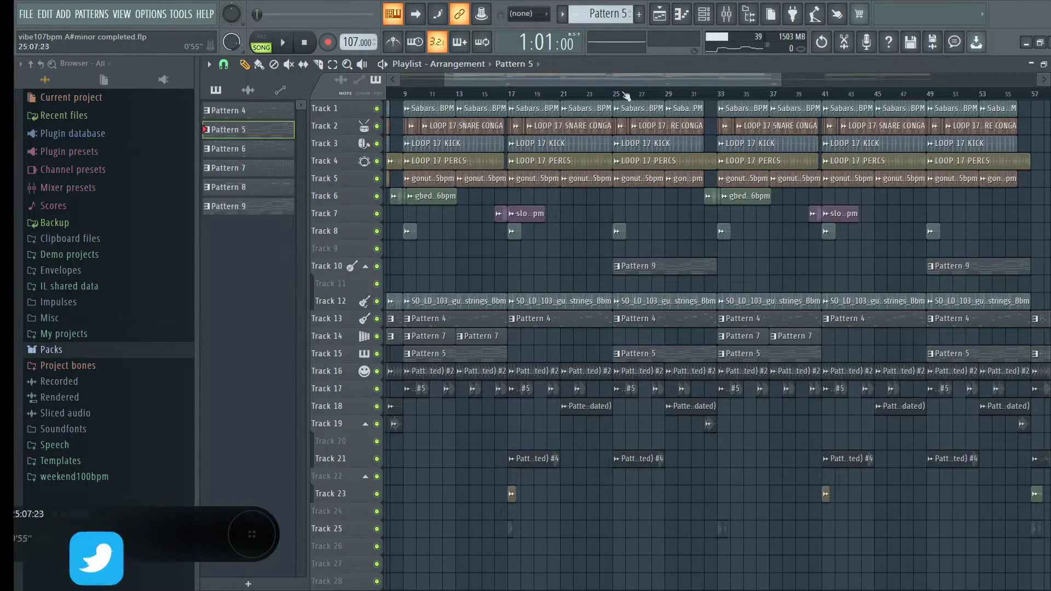
drag(781, 80, 843, 86)
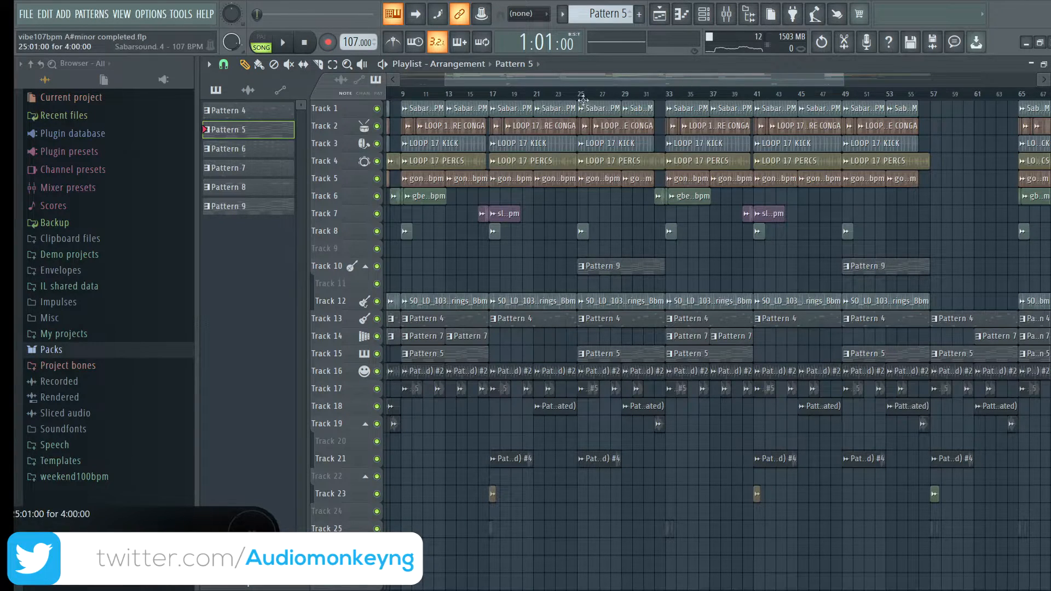
scroll(591, 99, up, 3)
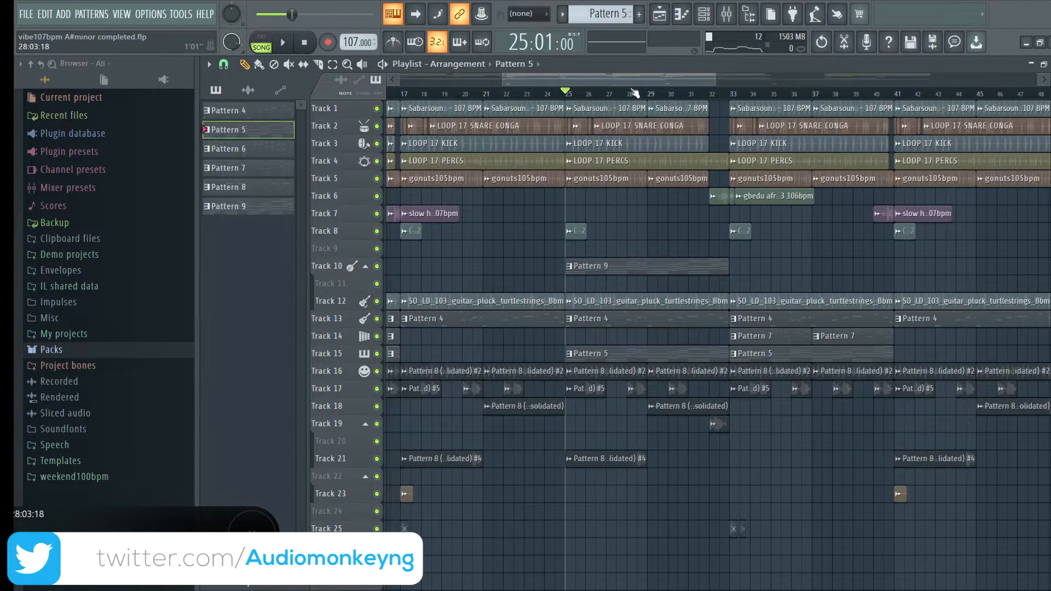
drag(636, 80, 642, 79)
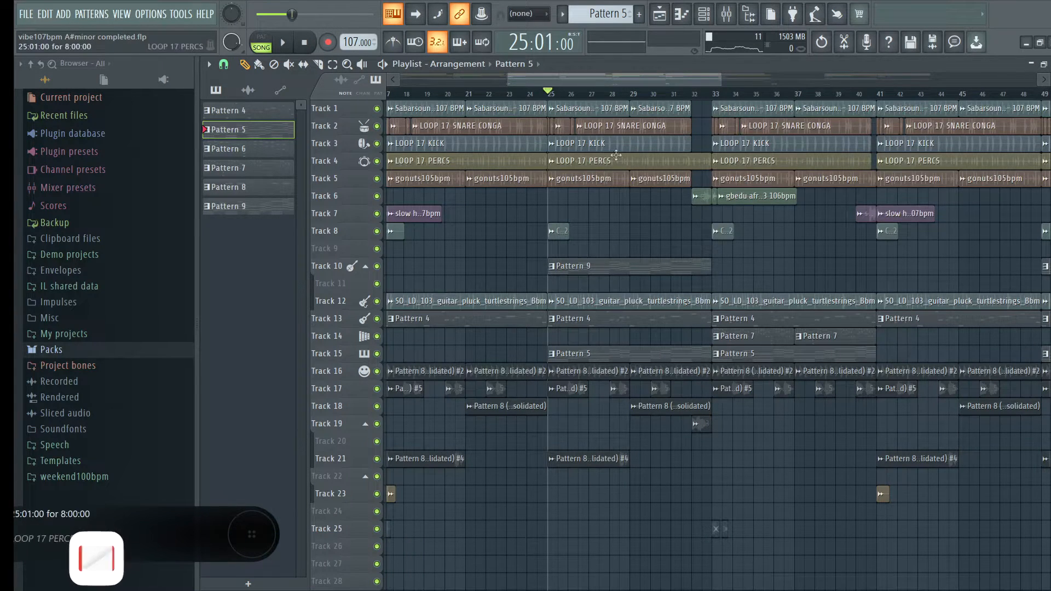
right_click(384, 269)
View Pattern 9's Hypersonic notes in the piano roll and play the pattern alone in pattern mode
double_click(607, 260)
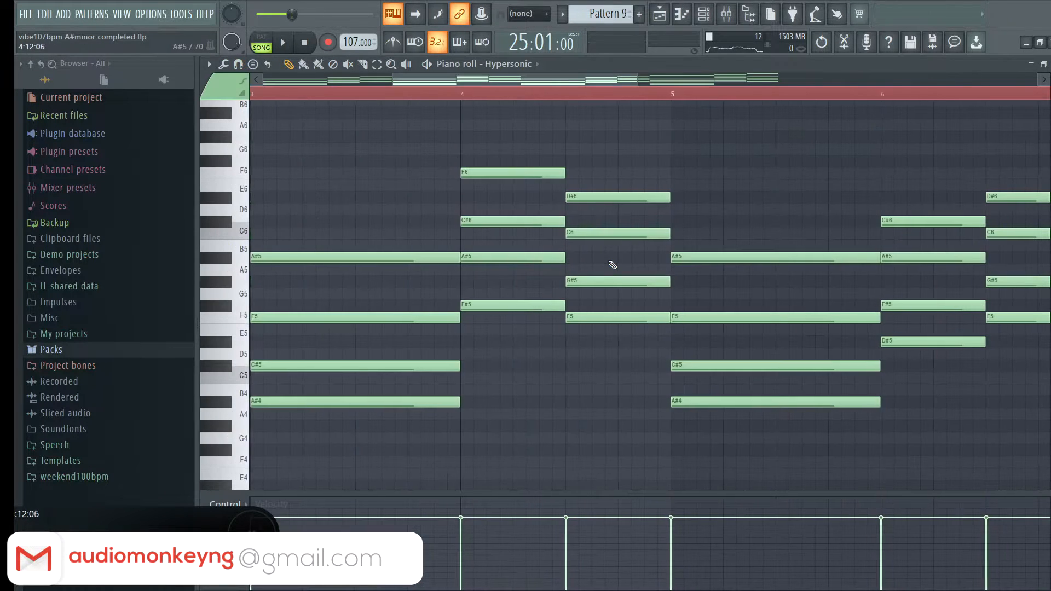
click(1043, 65)
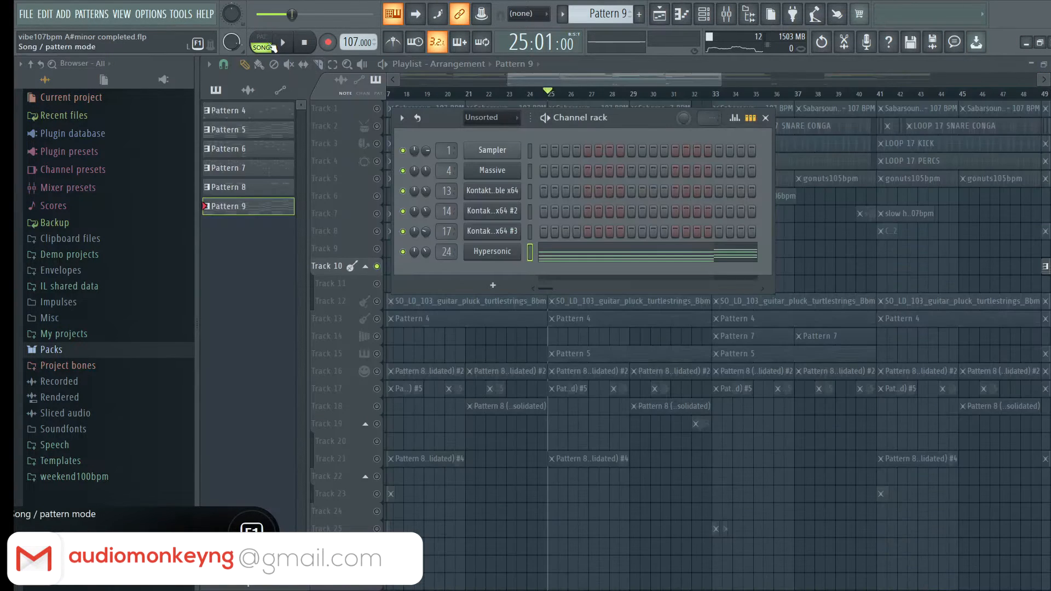
click(274, 49)
click(282, 42)
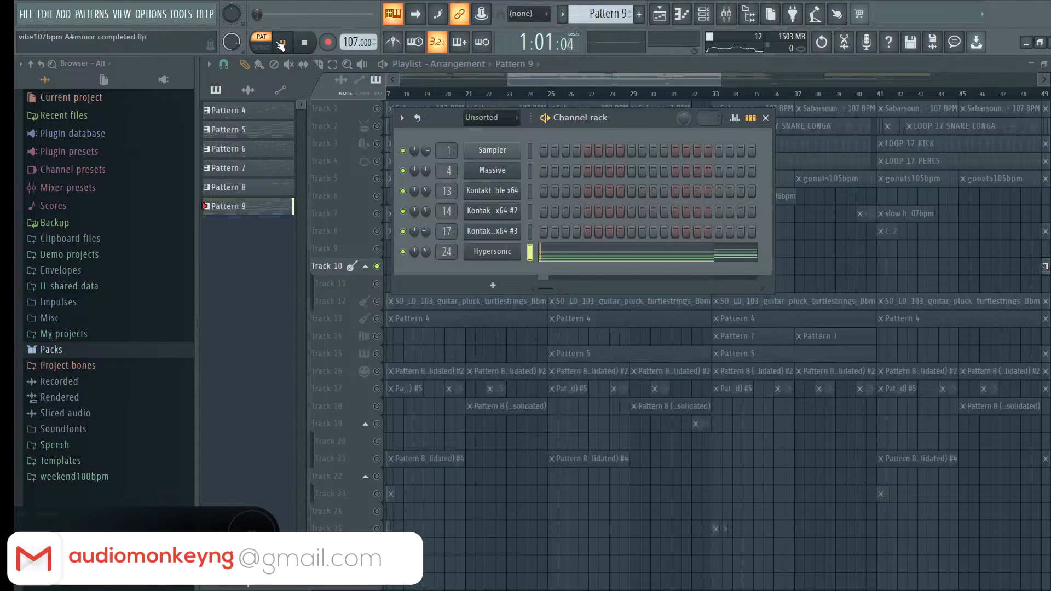
Examine Pattern 9's full chord sequence in the piano roll and the patches loaded in its Hypersonic instrument during playback
click(579, 264)
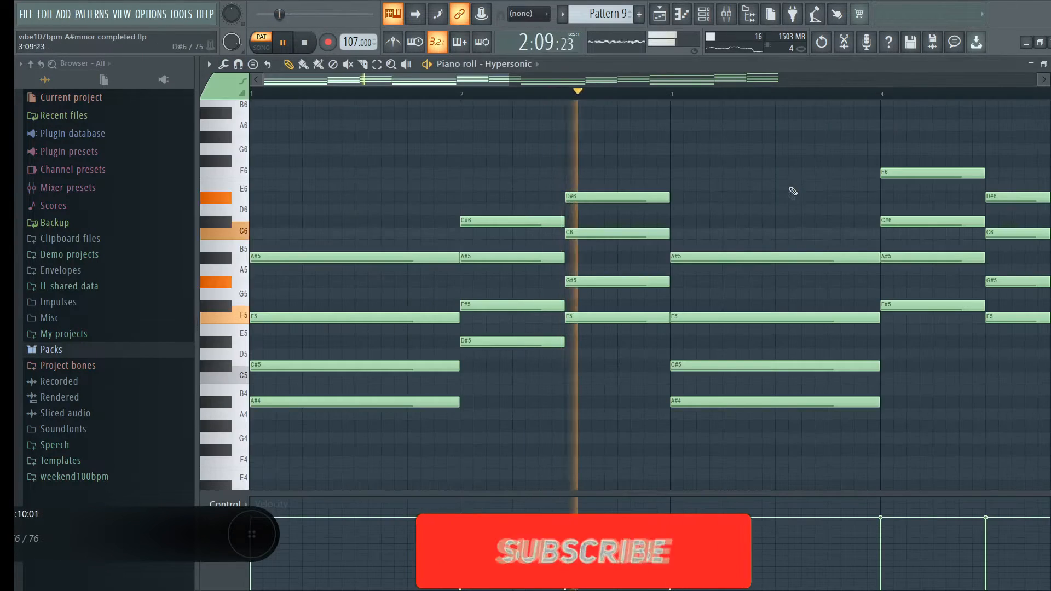
click(391, 65)
right_click(491, 139)
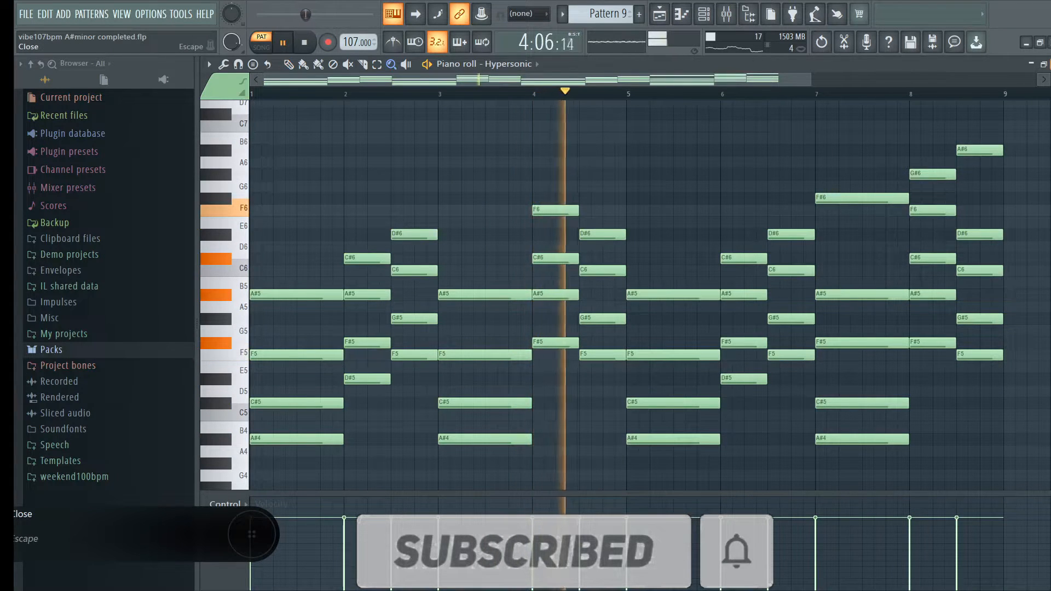
key(Escape)
click(492, 251)
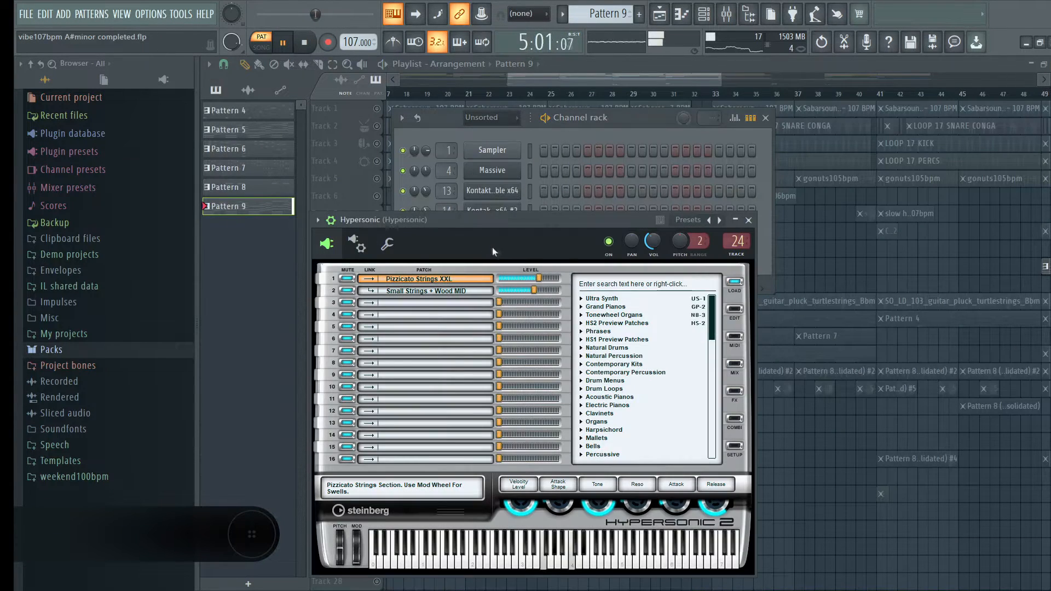
click(749, 221)
click(728, 250)
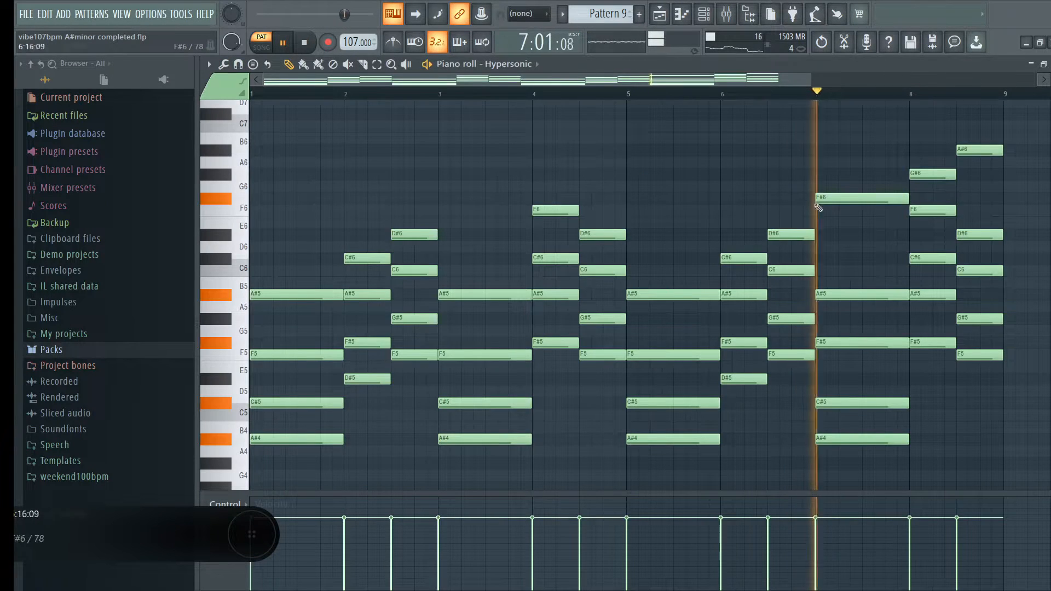
click(659, 22)
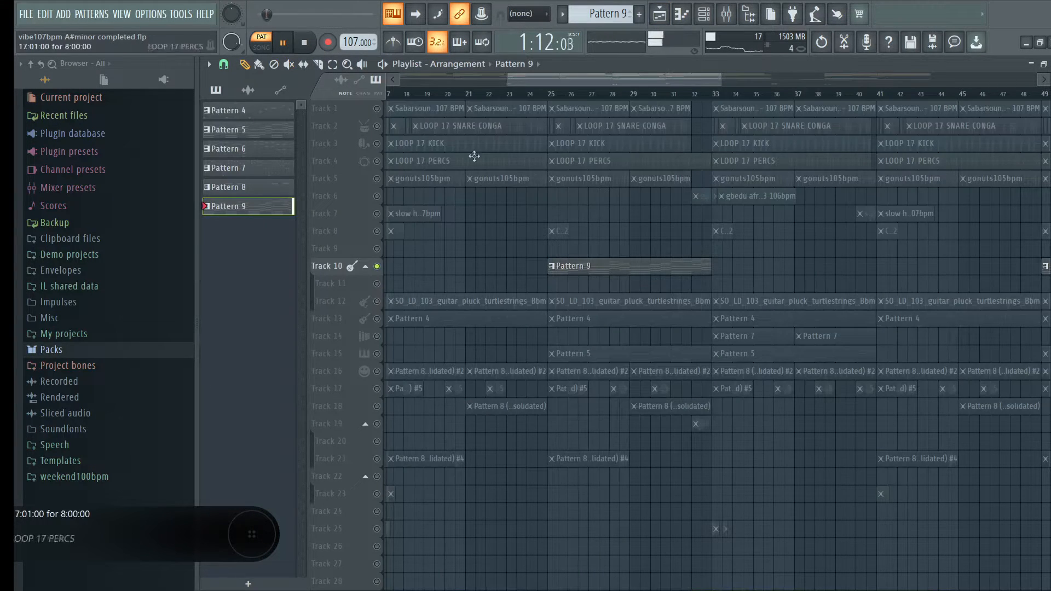
Audition Track 10 in song mode from bar 25, adding Tracks 15, 12, 16, 17, 18 and 13 in turn, and stop playback
click(543, 82)
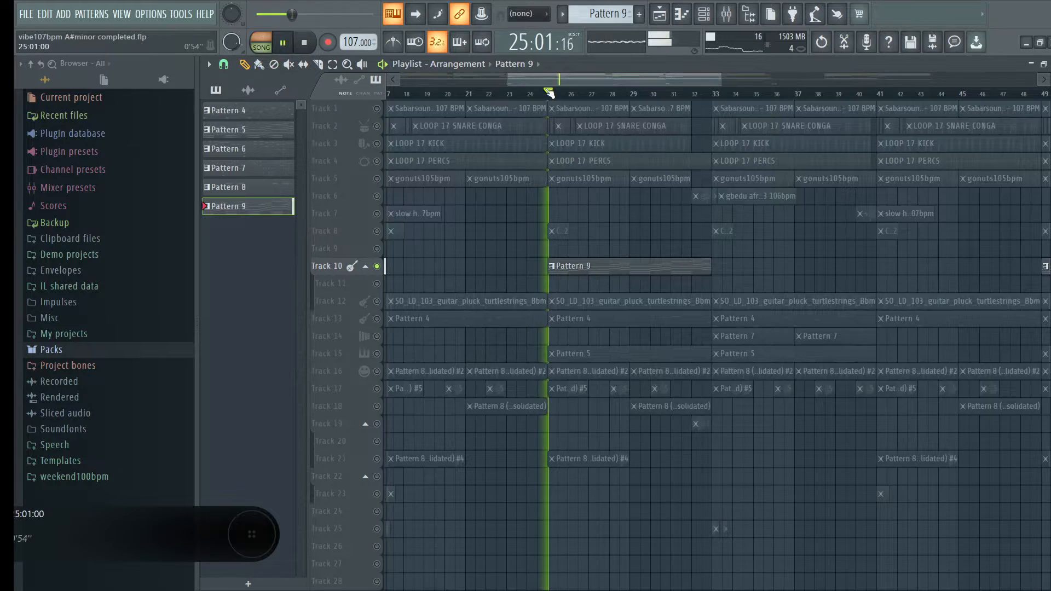
click(377, 354)
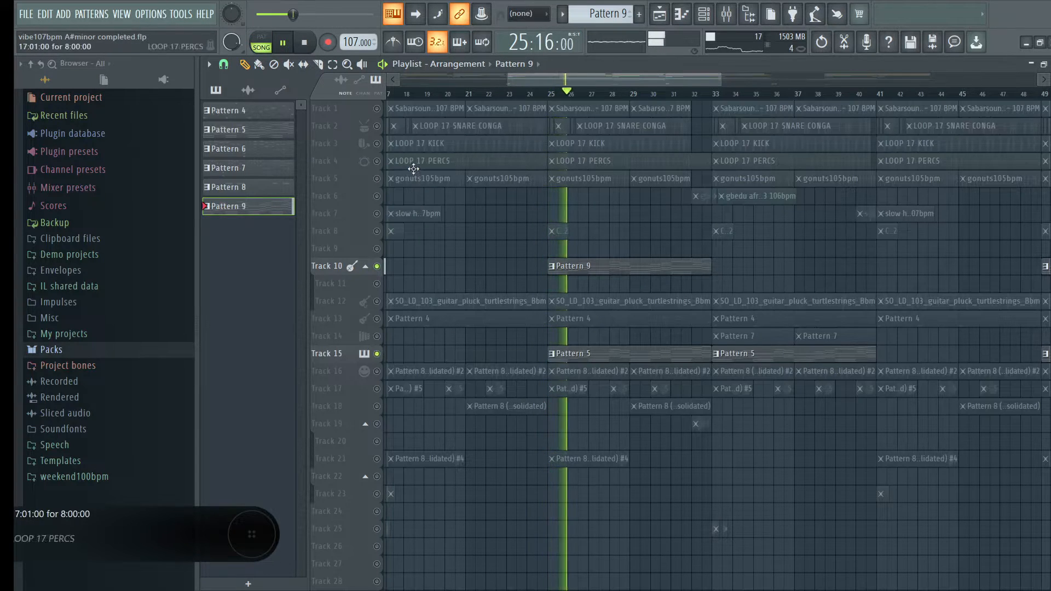
click(376, 301)
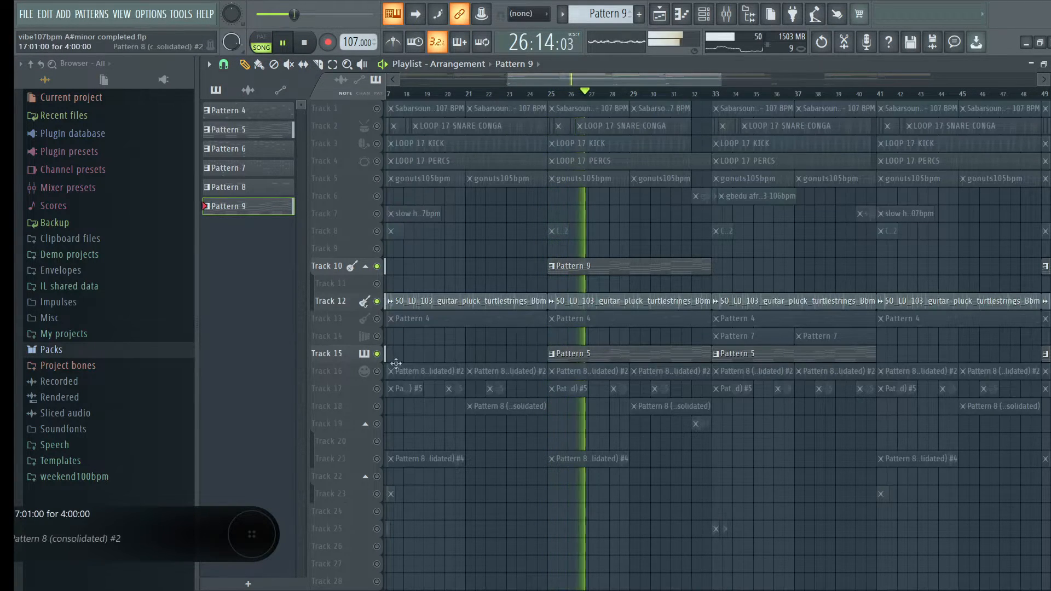
click(376, 371)
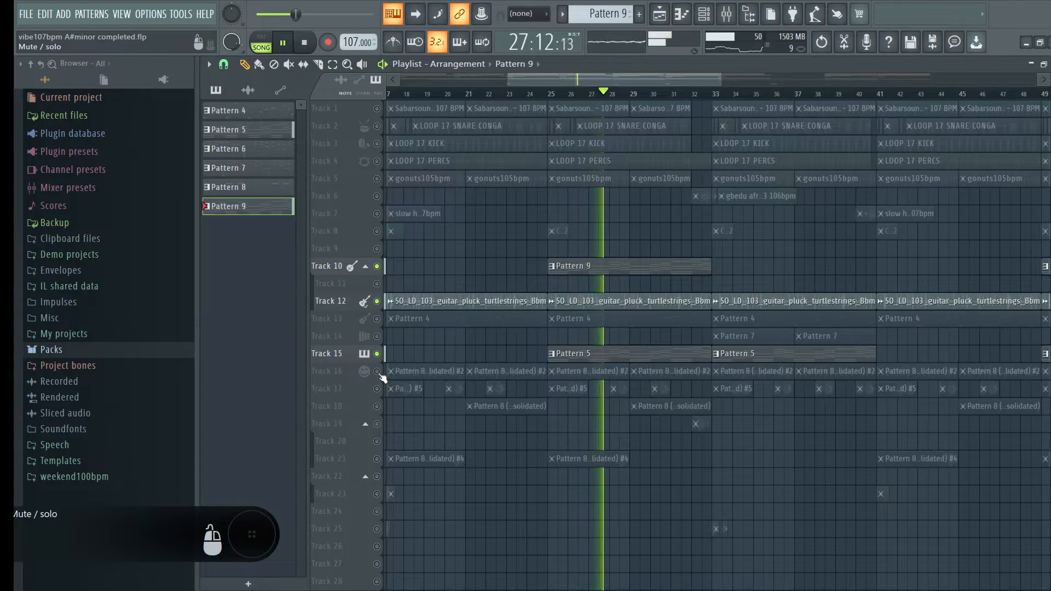
click(376, 388)
click(377, 406)
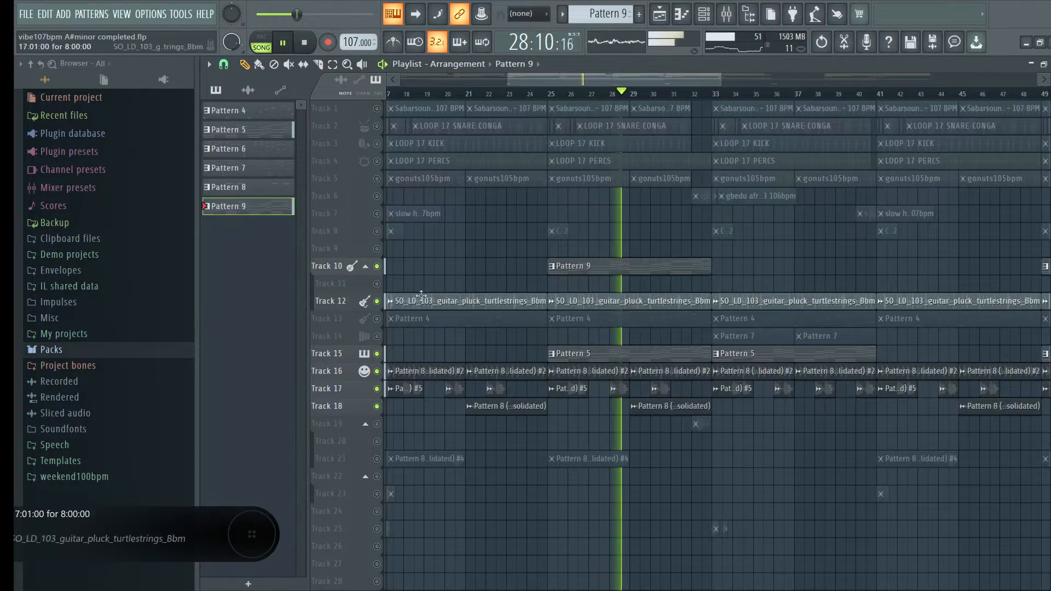
click(377, 319)
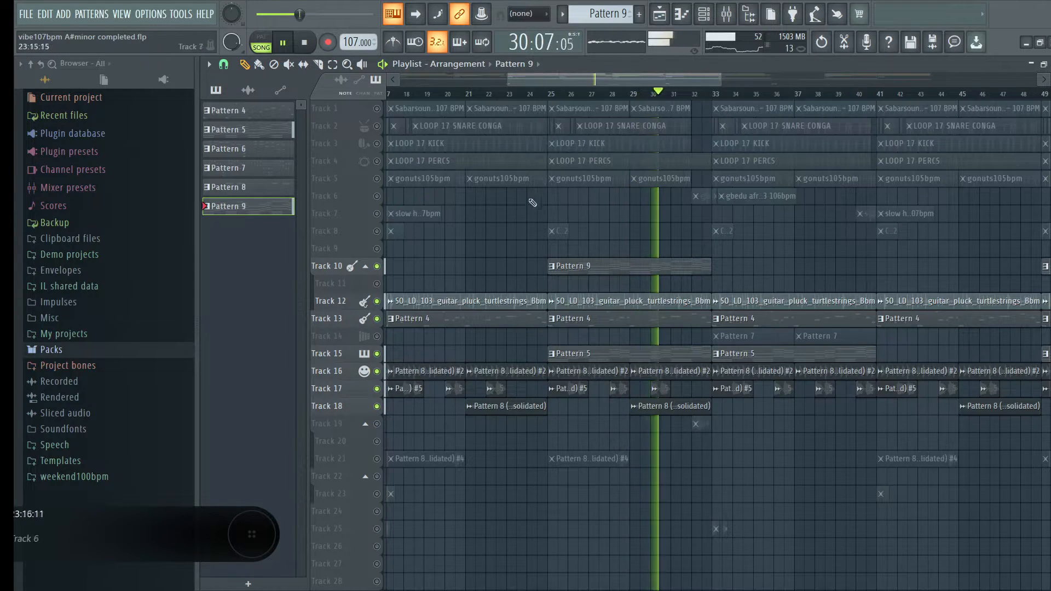
click(551, 92)
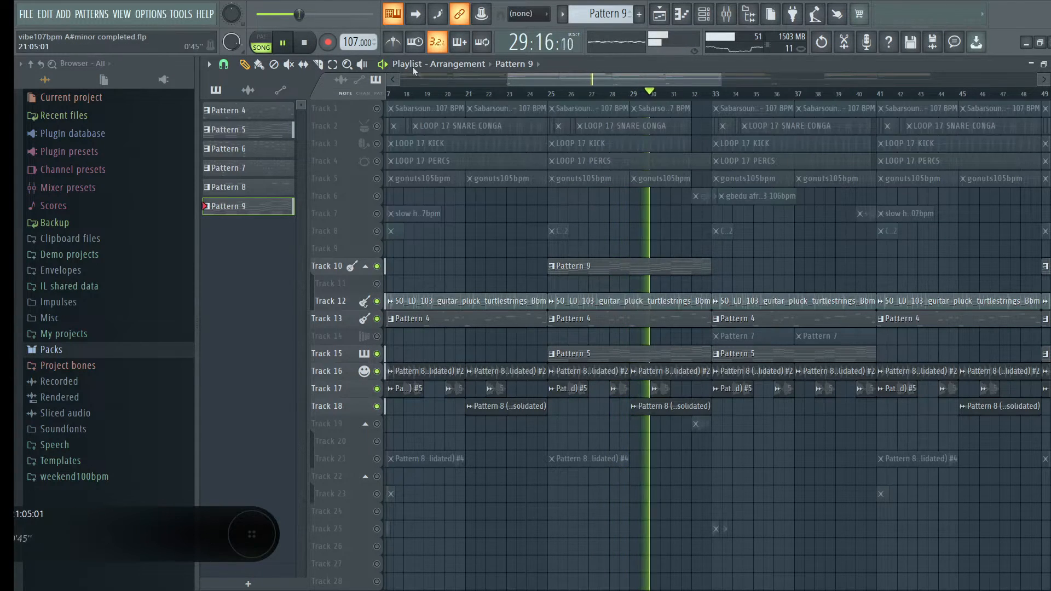
click(305, 51)
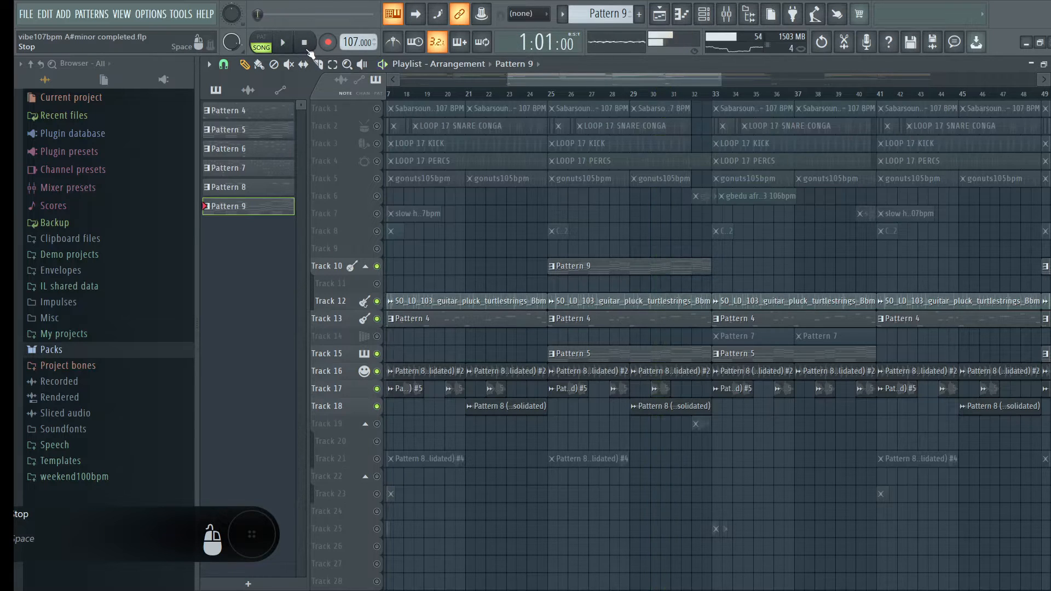
Unmute all tracks and review the layout of the whole arrangement in the playlist
right_click(351, 65)
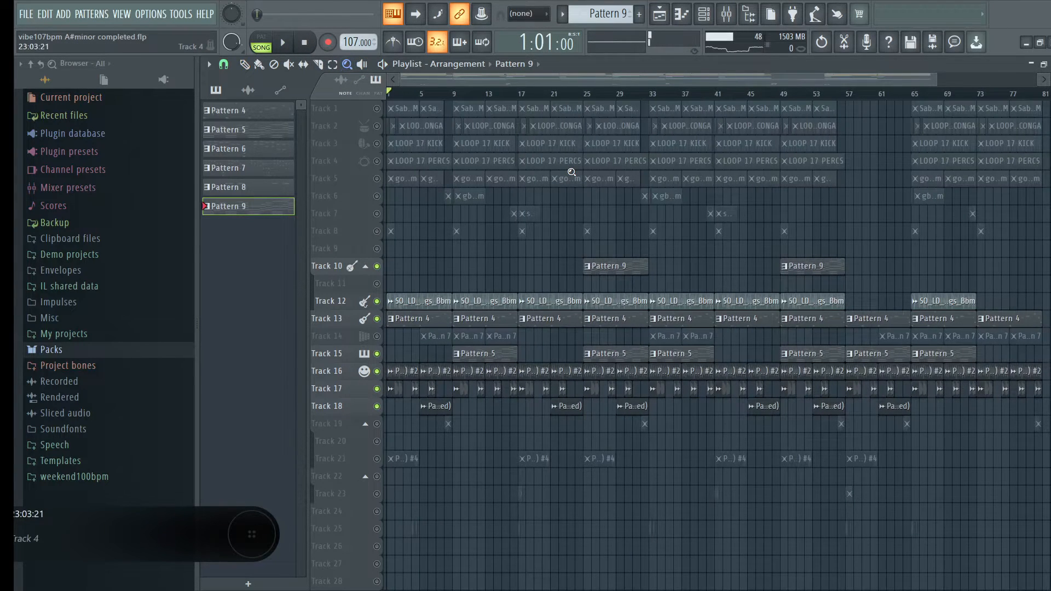
right_click(377, 267)
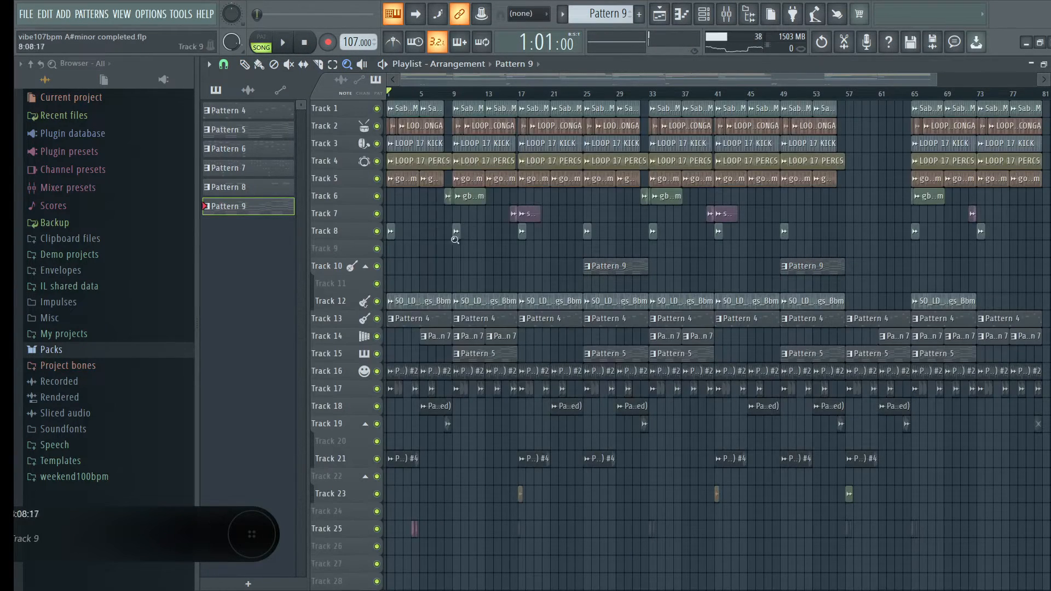
scroll(665, 95, up, 5)
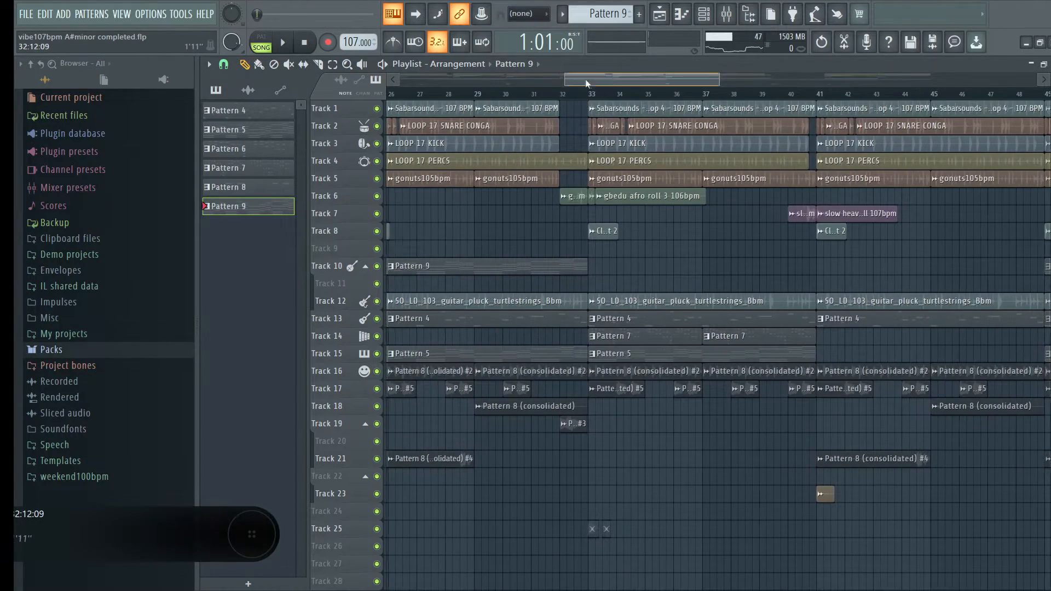
drag(586, 78, 539, 78)
right_click(349, 65)
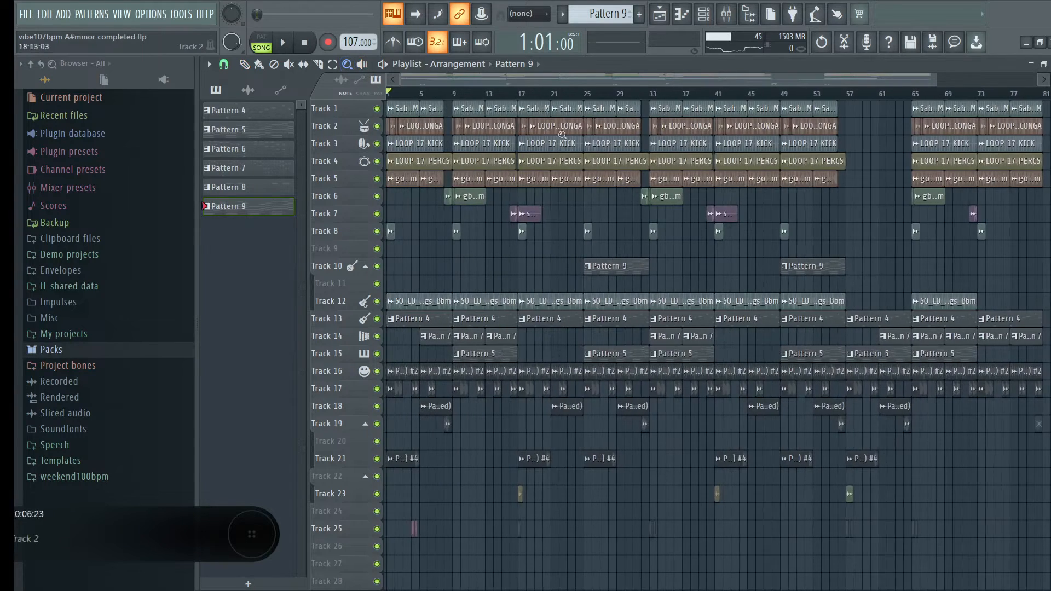
click(250, 66)
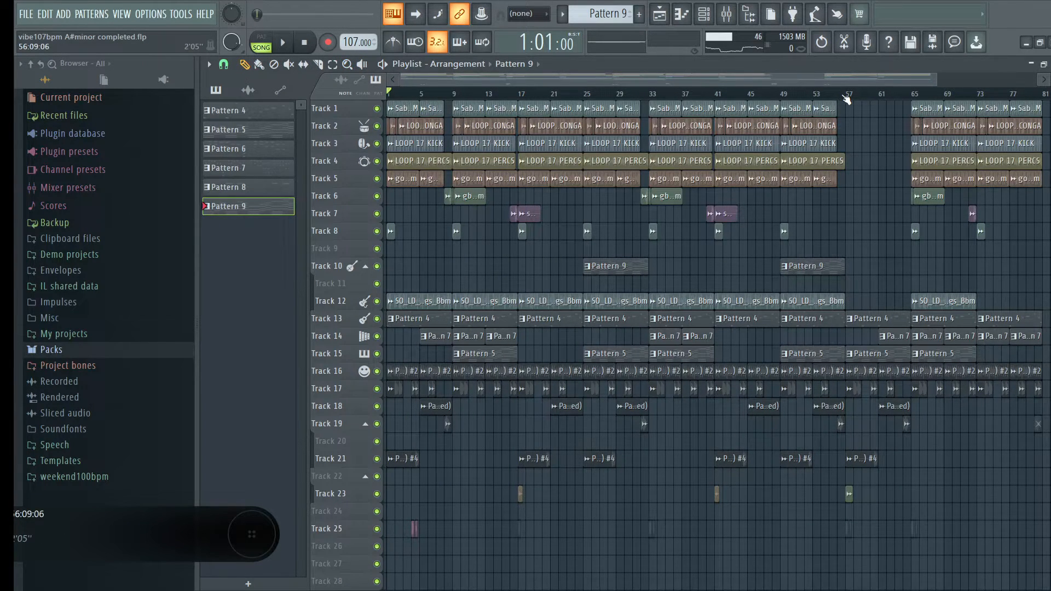
scroll(847, 99, down, 3)
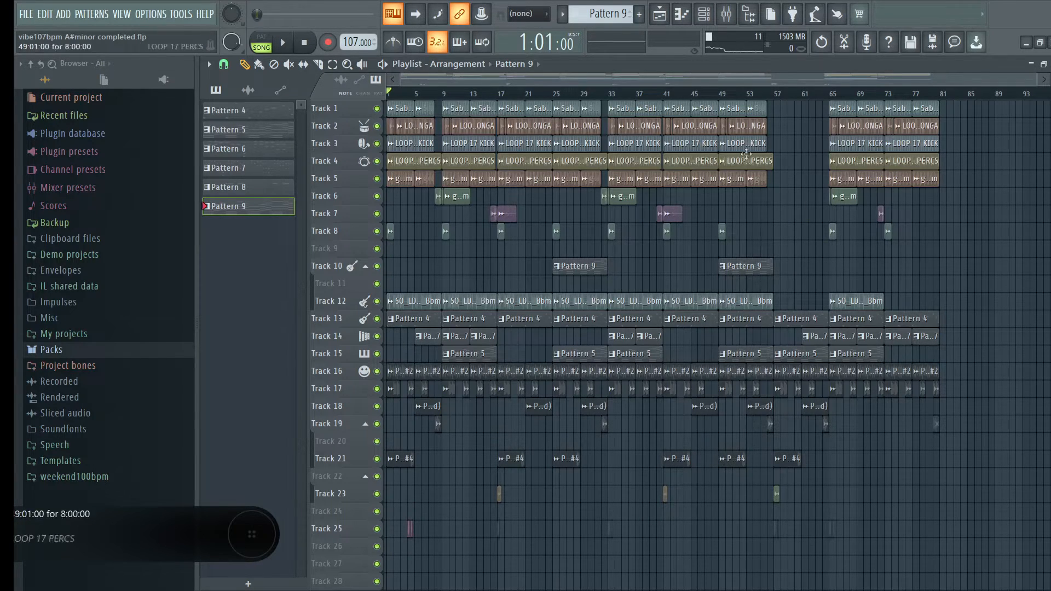
Listen to the full arrangement from bar 45 through the closing section past bar 77 and stop playback
click(692, 92)
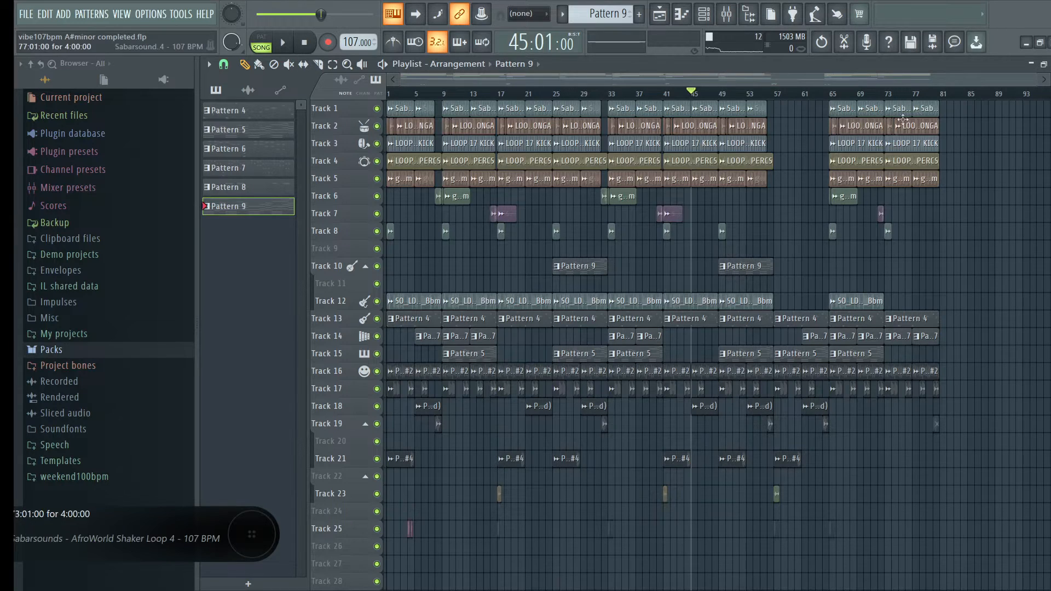
click(282, 42)
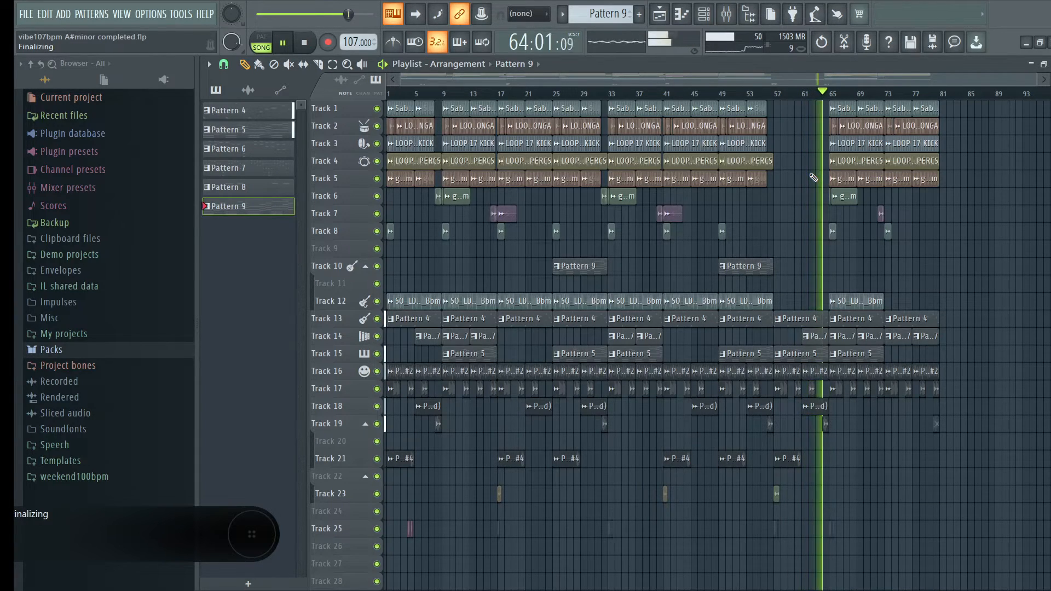
click(726, 18)
click(726, 18)
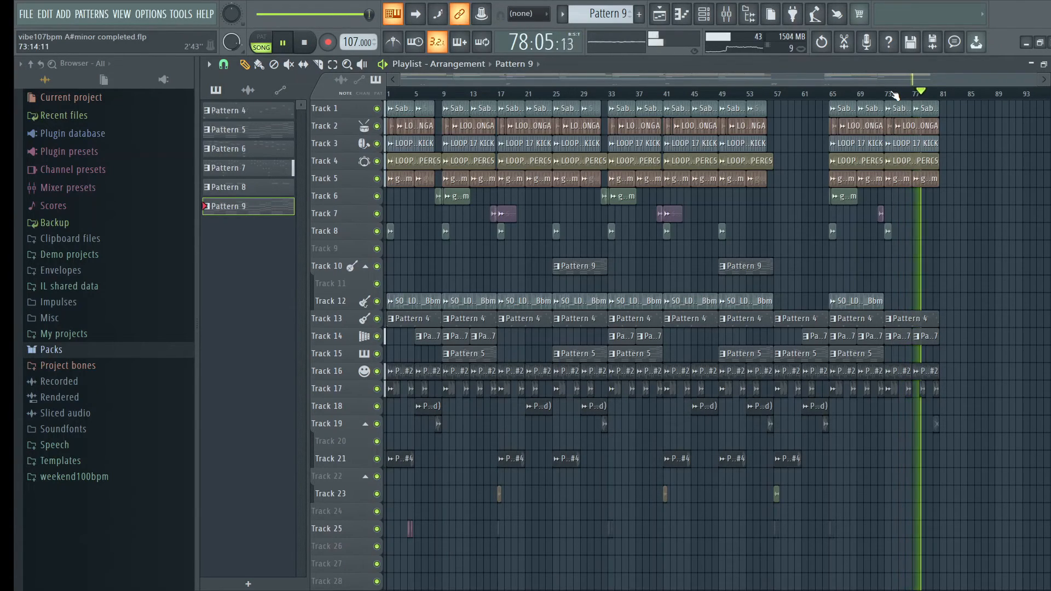
key(space)
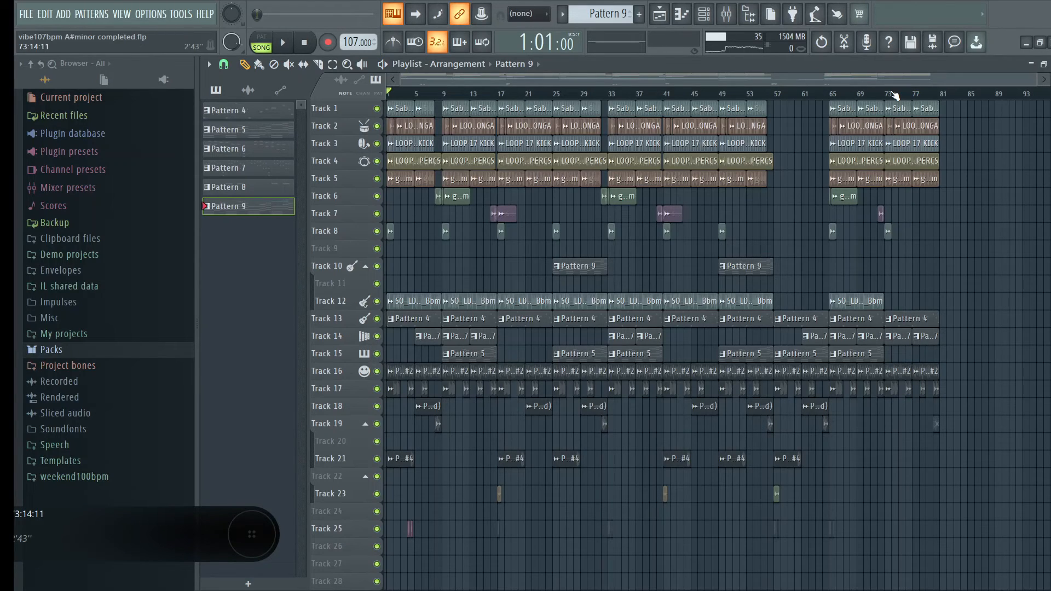